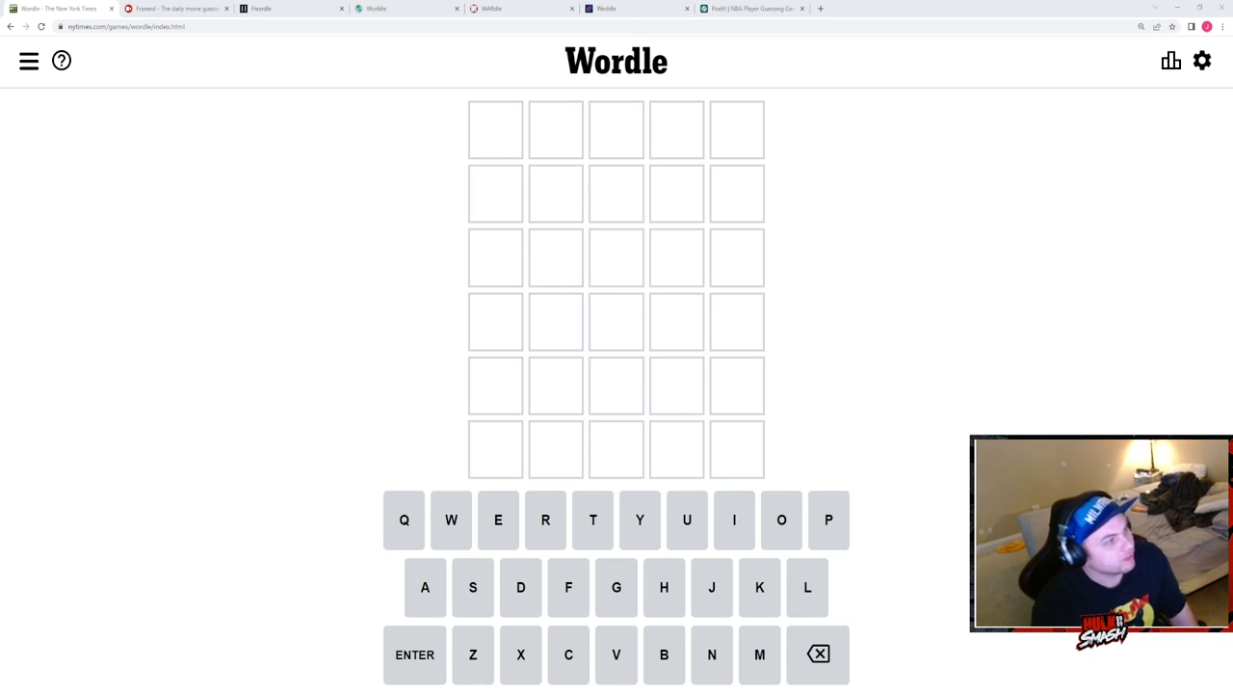
{"action": "type", "text": "route"}
Step: Enter ROUTE and CHAIN as the first two Wordle guesses
{"action": "key", "text": "Return"}
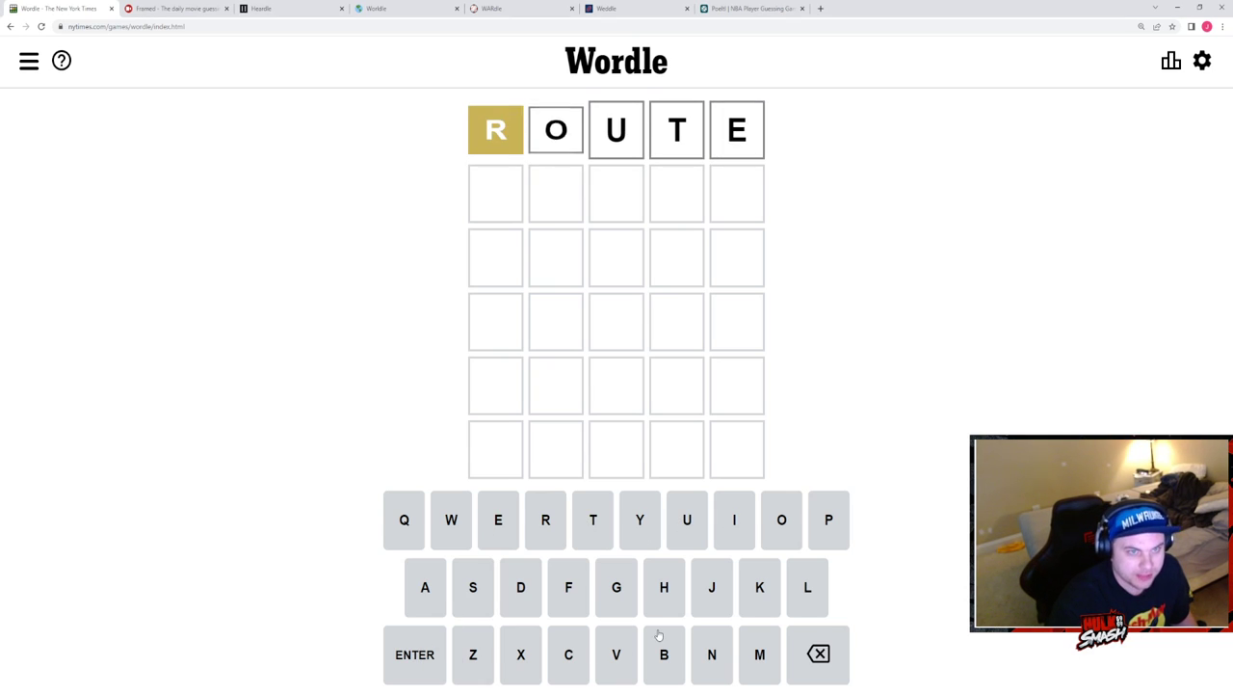
{"action": "type", "text": "ch"}
{"action": "left_click", "coordinate": [438, 593]}
{"action": "left_click", "coordinate": [728, 520]}
{"action": "left_click", "coordinate": [711, 663]}
{"action": "left_click", "coordinate": [397, 661]}
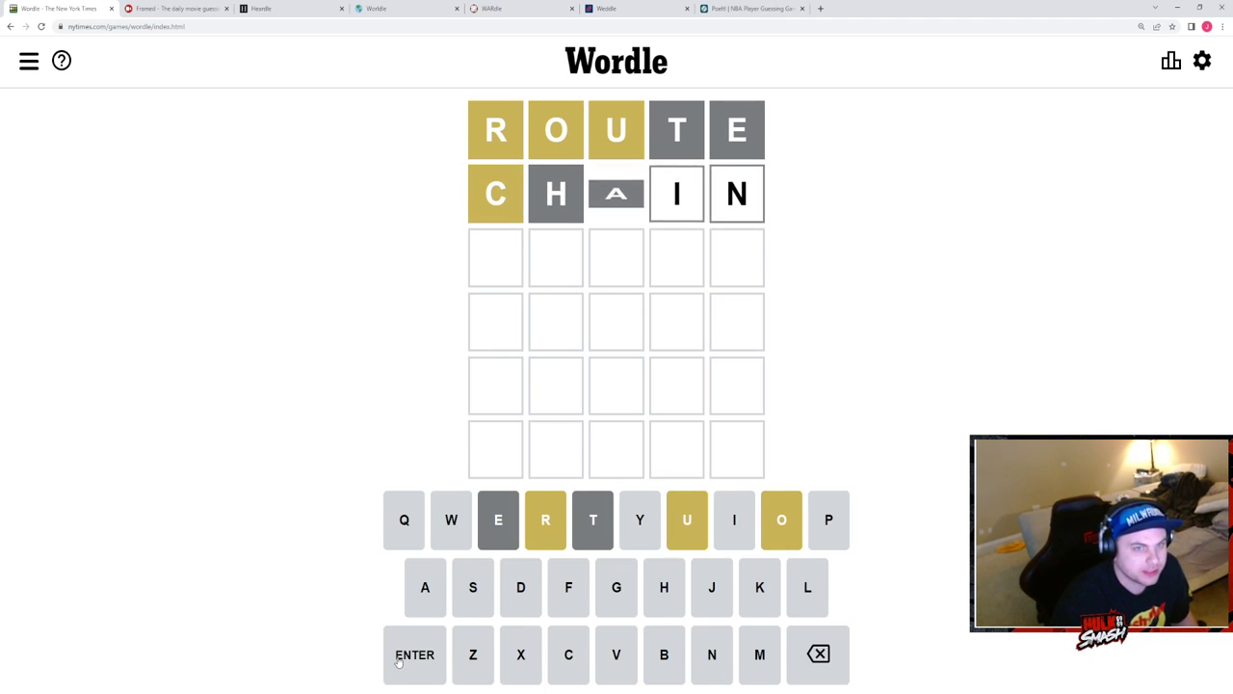
Step: Enter COURT as the third guess
{"action": "left_click", "coordinate": [576, 669]}
{"action": "left_click", "coordinate": [777, 530]}
{"action": "left_click", "coordinate": [688, 526]}
{"action": "left_click", "coordinate": [559, 526]}
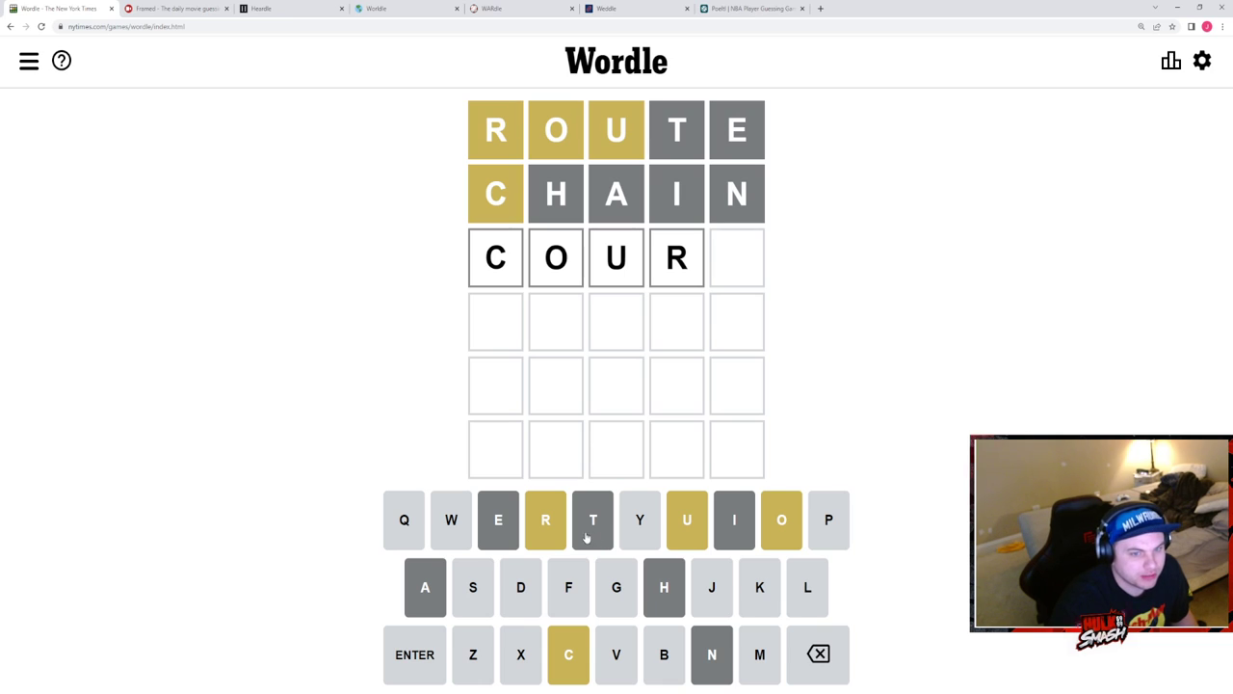
{"action": "left_click", "coordinate": [598, 542]}
{"action": "key", "text": "Return"}
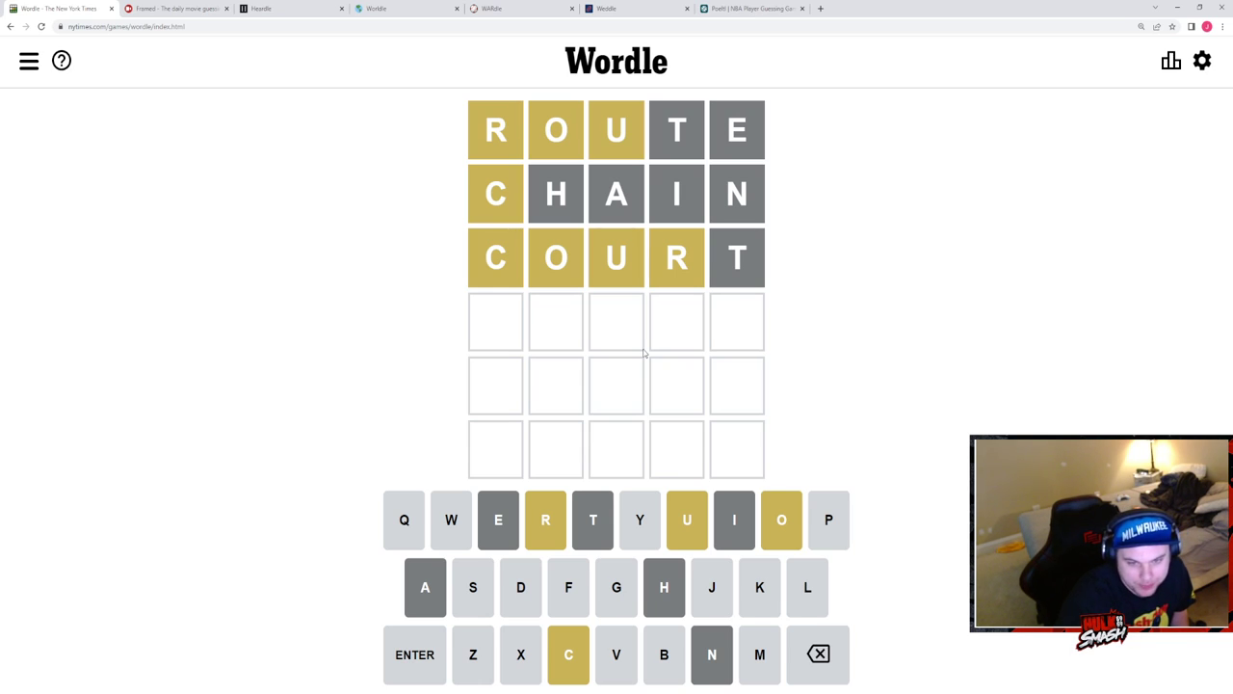
Step: Win with SCOUR as the fourth guess
{"action": "left_click", "coordinate": [479, 590]}
{"action": "left_click", "coordinate": [562, 652]}
{"action": "left_click", "coordinate": [770, 518]}
{"action": "left_click", "coordinate": [687, 520]}
{"action": "left_click", "coordinate": [545, 522]}
{"action": "left_click", "coordinate": [403, 654]}
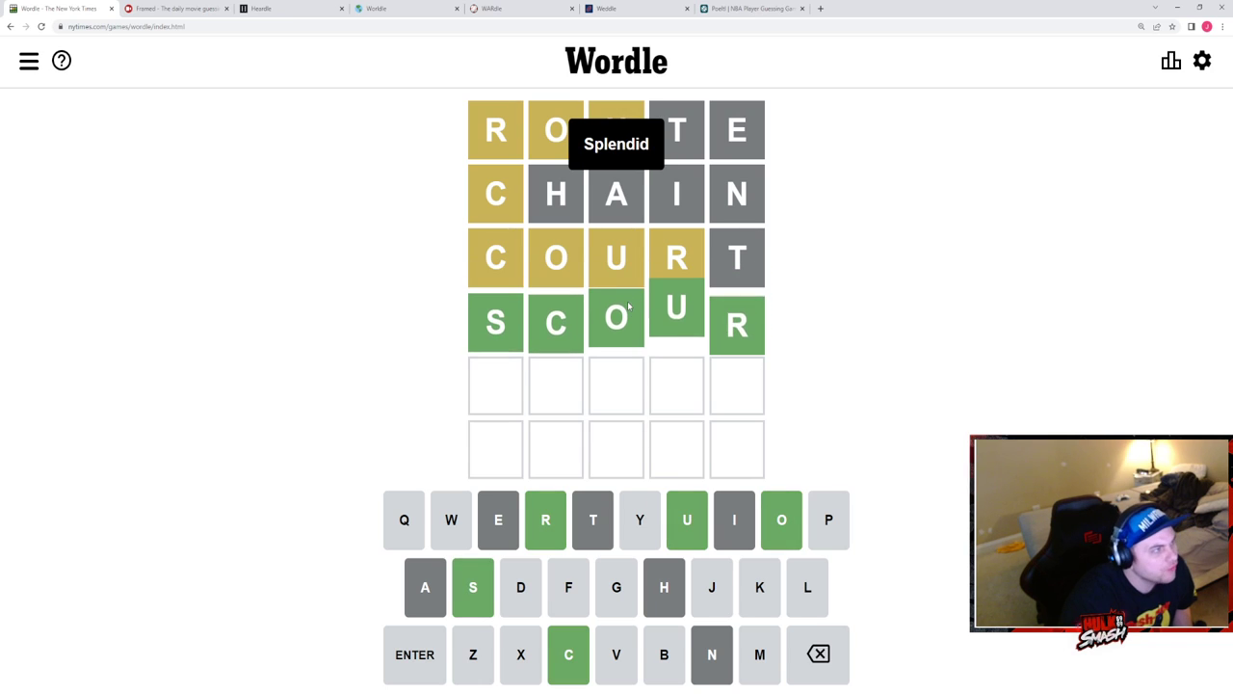
Step: Search Google for 'scour' in a new tab, then close the results tab
{"action": "key", "text": "ctrl+t"}
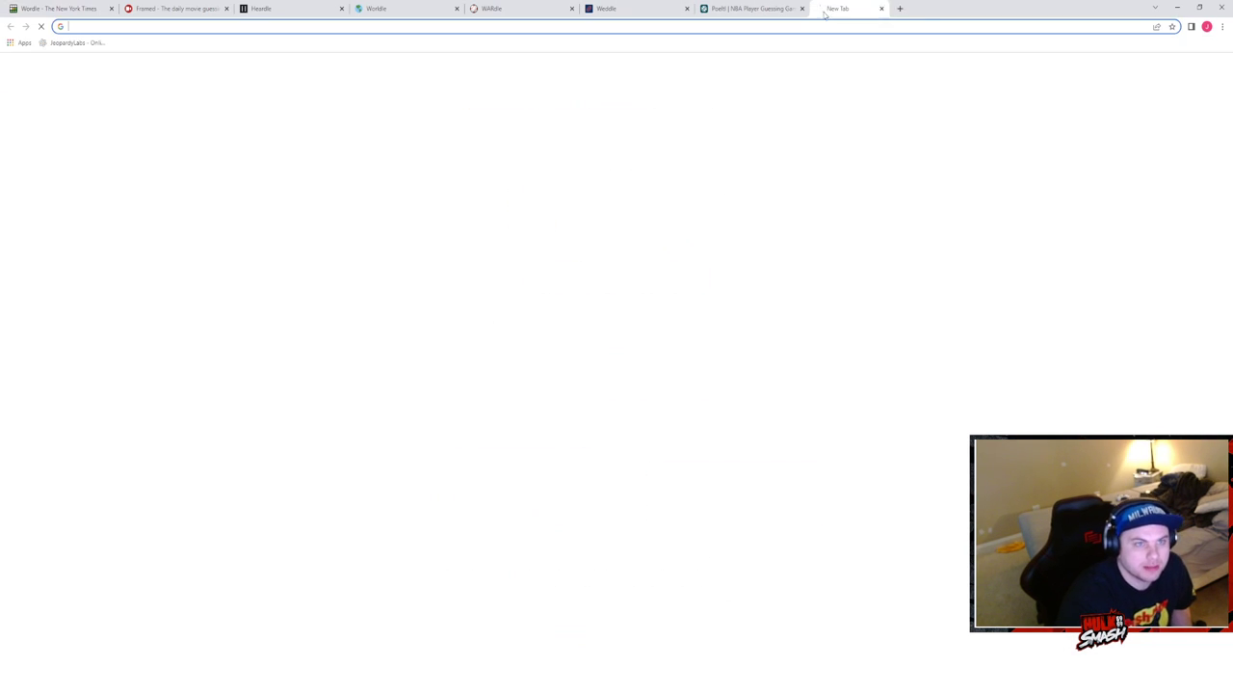
{"action": "type", "text": "scour"}
{"action": "key", "text": "Return"}
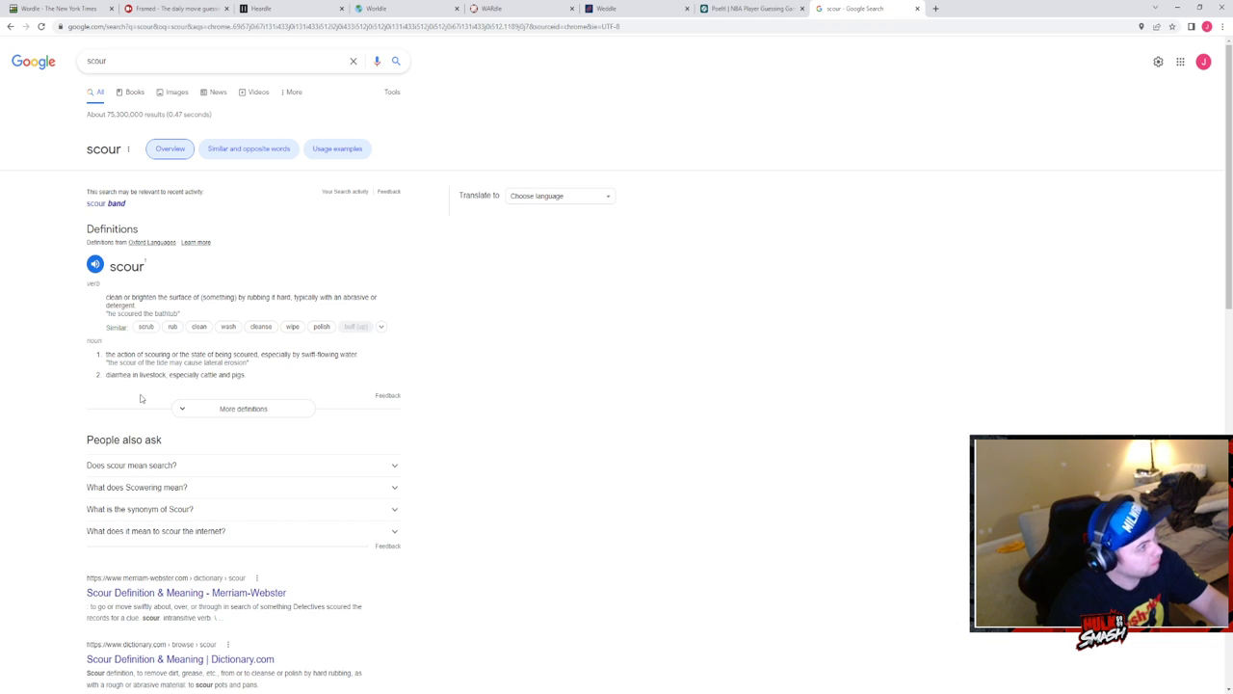
{"action": "left_click", "coordinate": [918, 9]}
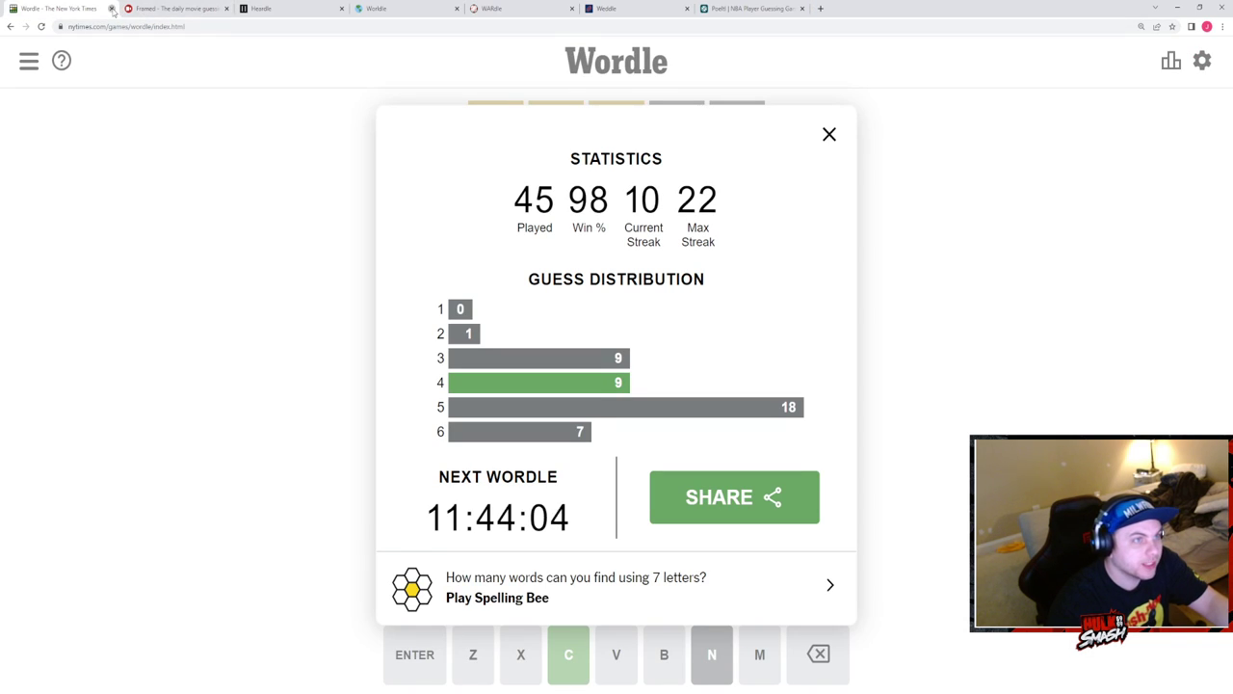
Step: Close the Wordle tab and focus Framed's 'Search for a movie' field
{"action": "left_click", "coordinate": [111, 9]}
{"action": "left_click", "coordinate": [502, 403]}
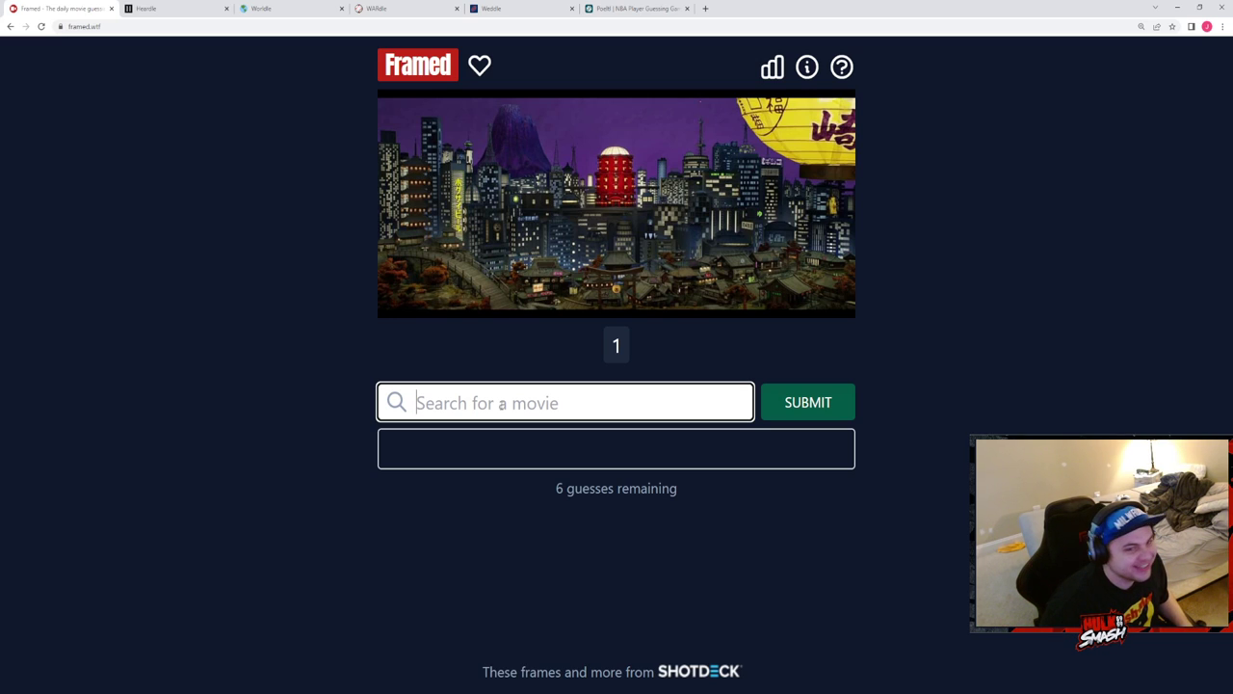
{"action": "type", "text": "isle"}
Step: Submit Isle of Dogs, browse its frames, then close Framed and play Heardle's first second
{"action": "left_click", "coordinate": [433, 261]}
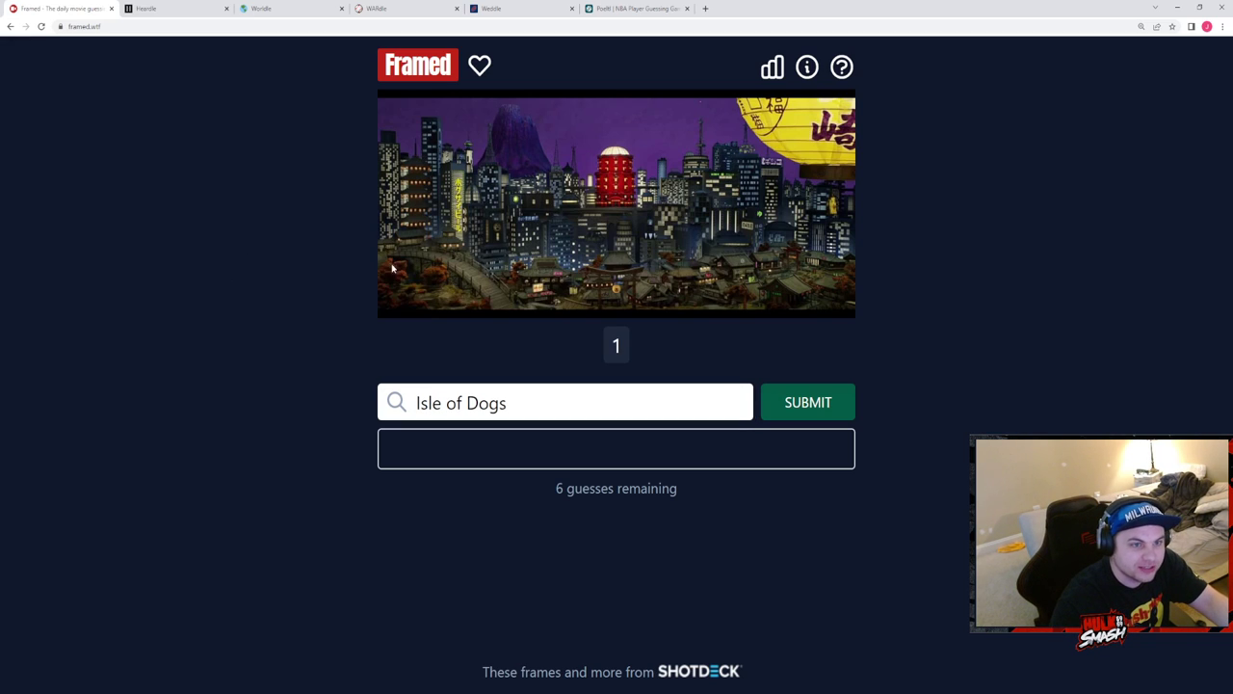
{"action": "left_click", "coordinate": [827, 414]}
{"action": "left_click", "coordinate": [566, 347]}
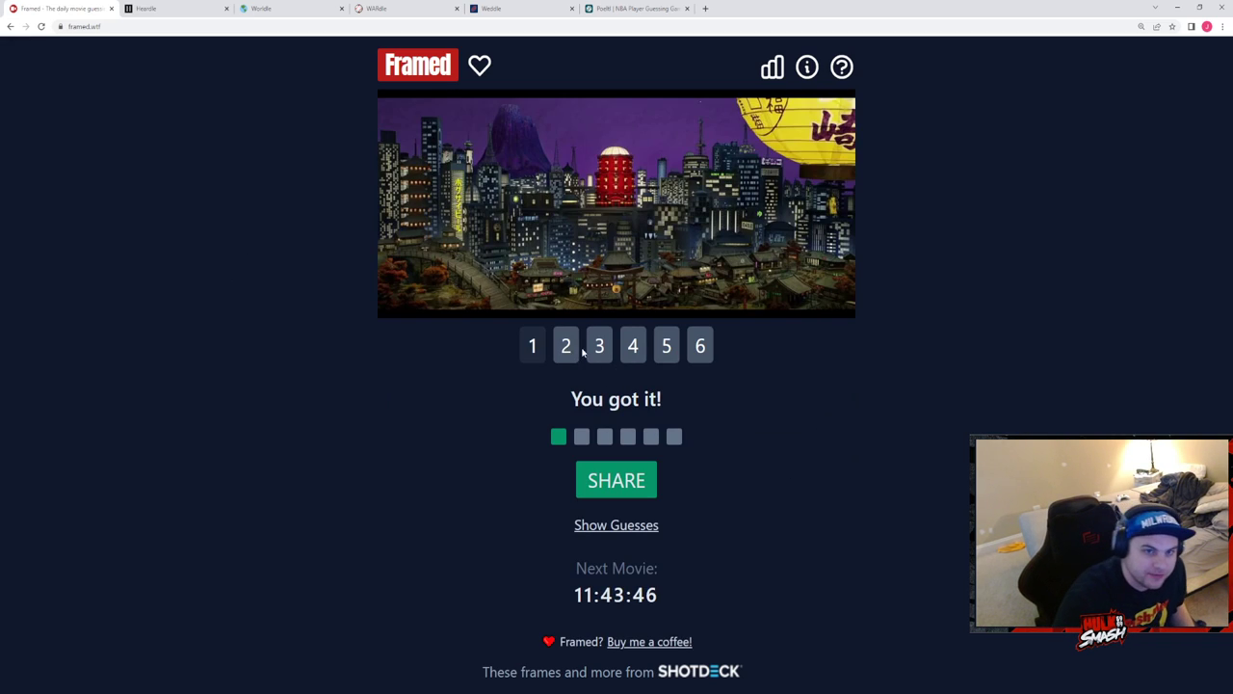
{"action": "left_click", "coordinate": [633, 349]}
{"action": "left_click", "coordinate": [700, 348]}
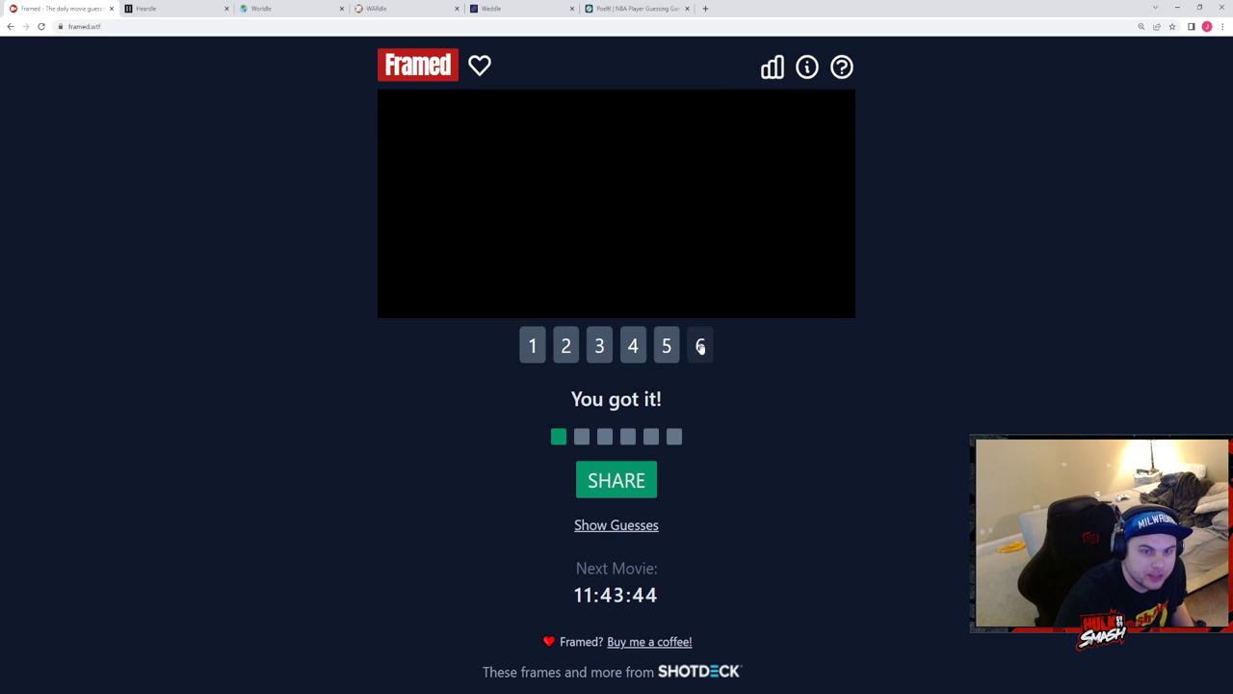
{"action": "left_click", "coordinate": [557, 347]}
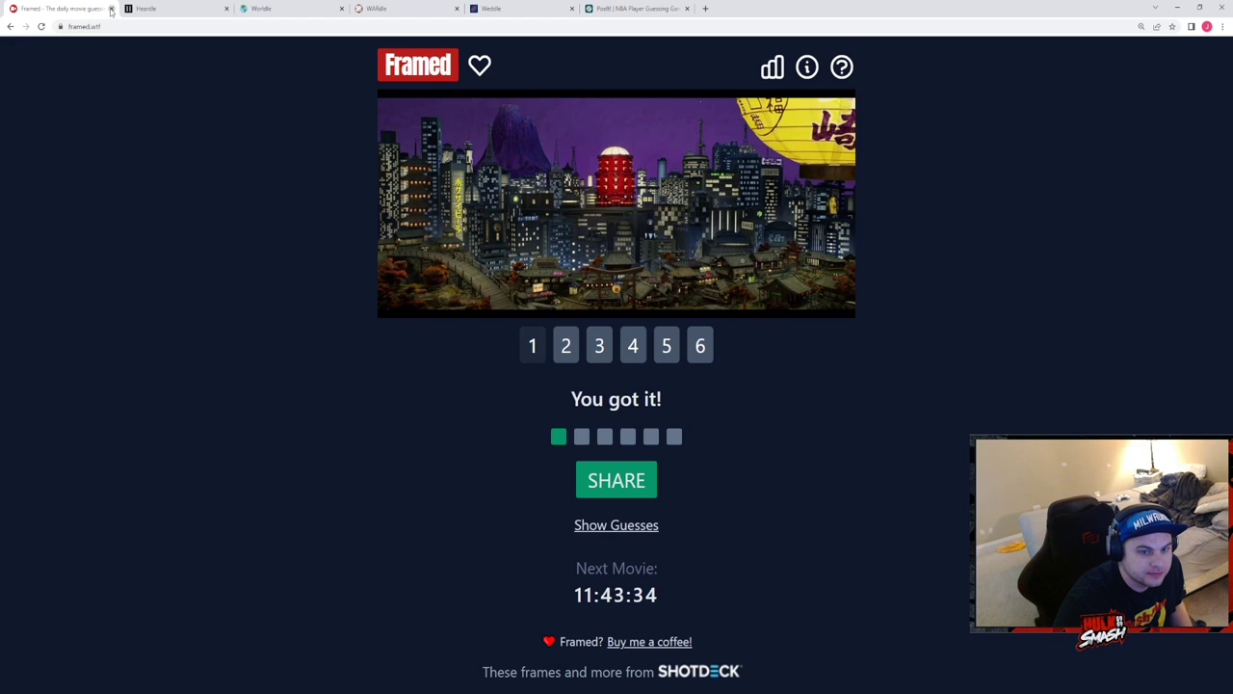
{"action": "left_click", "coordinate": [110, 8]}
{"action": "left_click", "coordinate": [617, 645]}
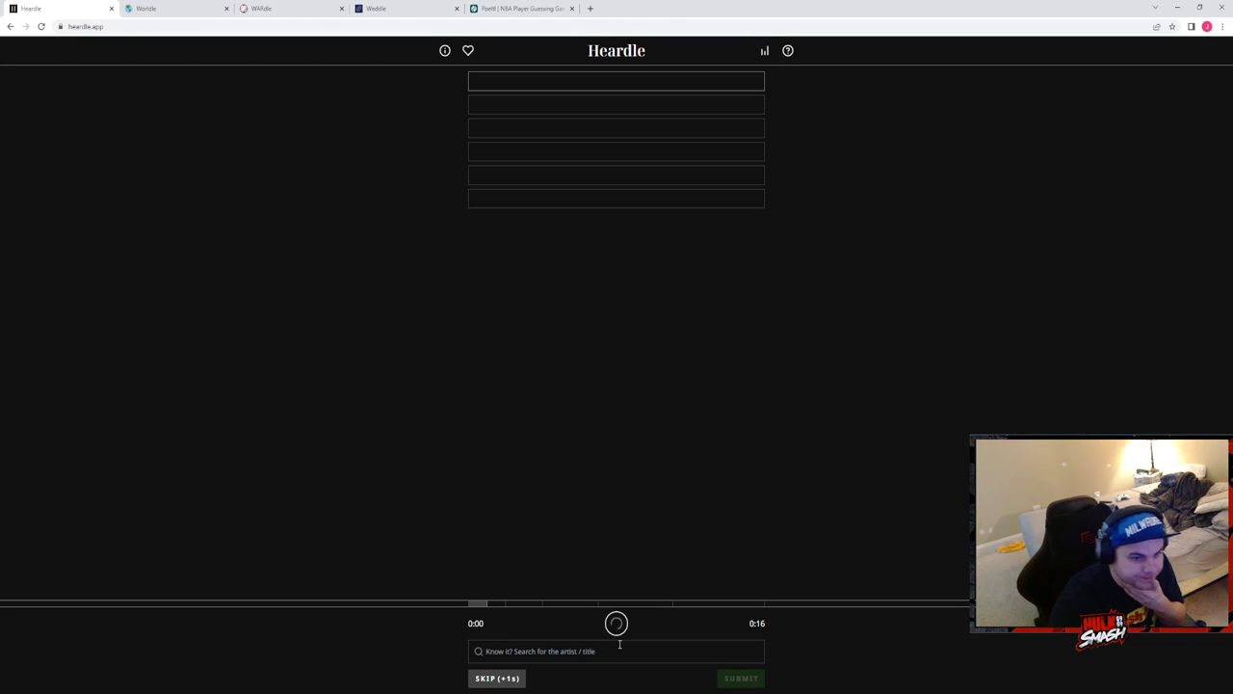
Step: Submit Deep Purple - Smoke On The Water via 'smoke on', then close Heardle
{"action": "left_click", "coordinate": [546, 655]}
{"action": "type", "text": "smoke on"}
{"action": "left_click", "coordinate": [578, 620]}
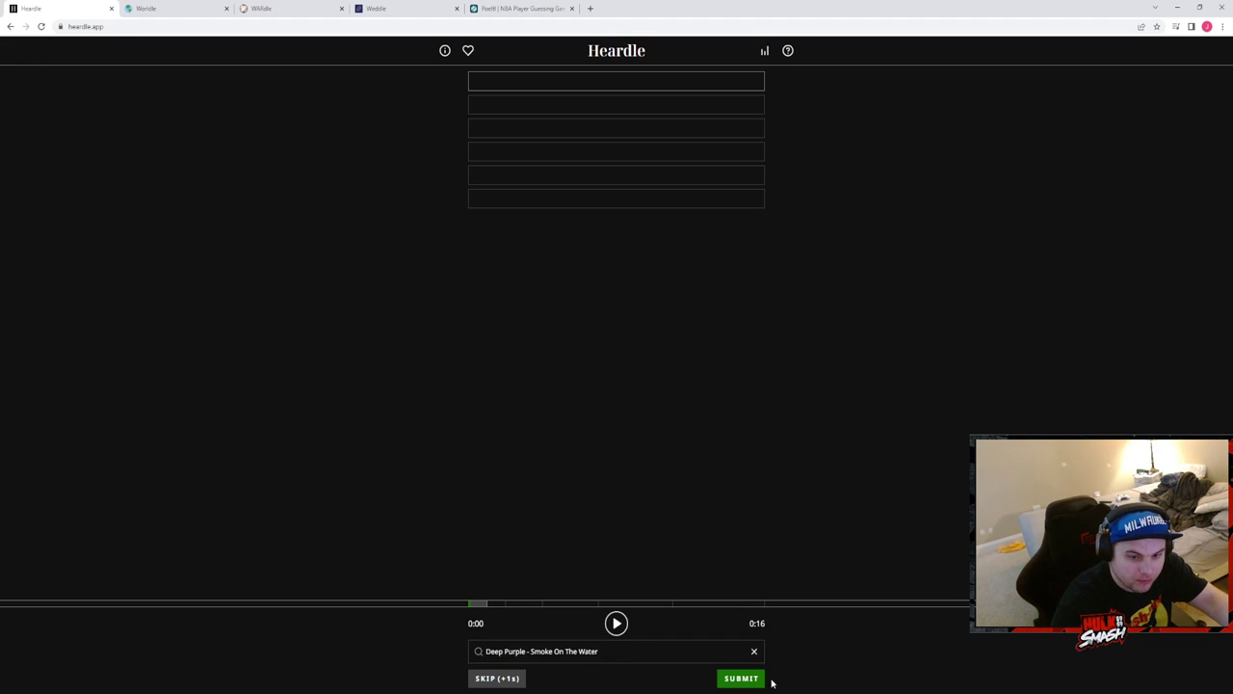
{"action": "left_click", "coordinate": [752, 681]}
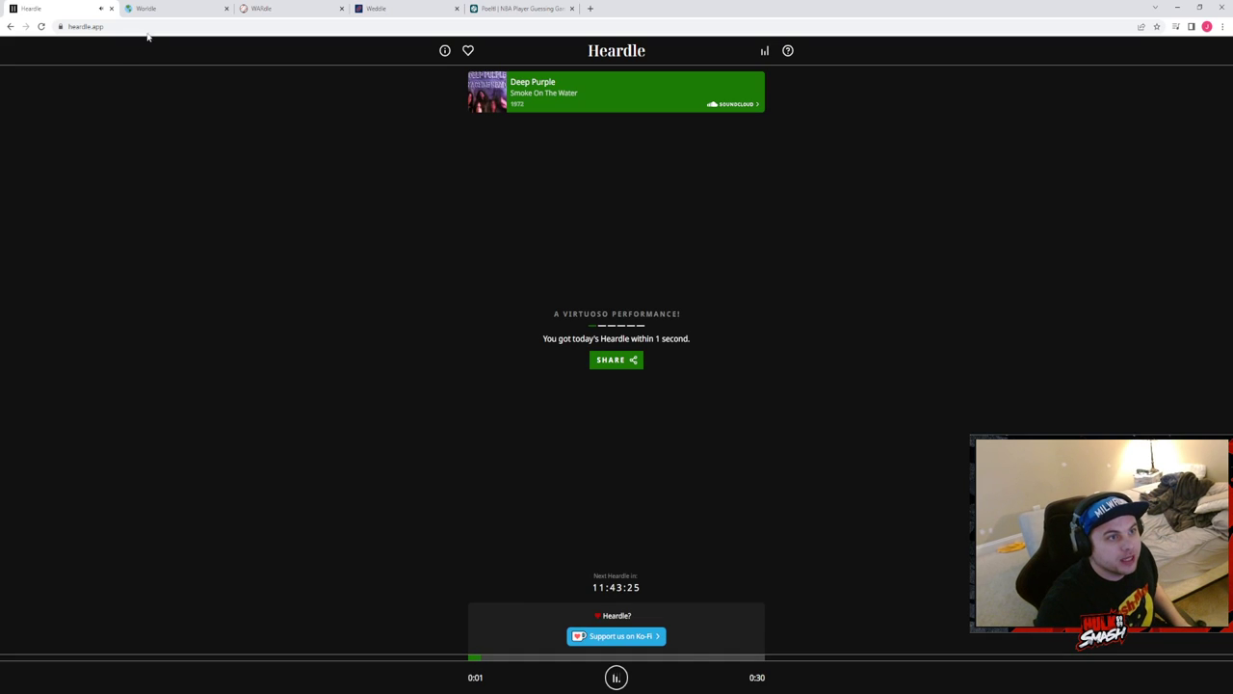
{"action": "left_click", "coordinate": [111, 9]}
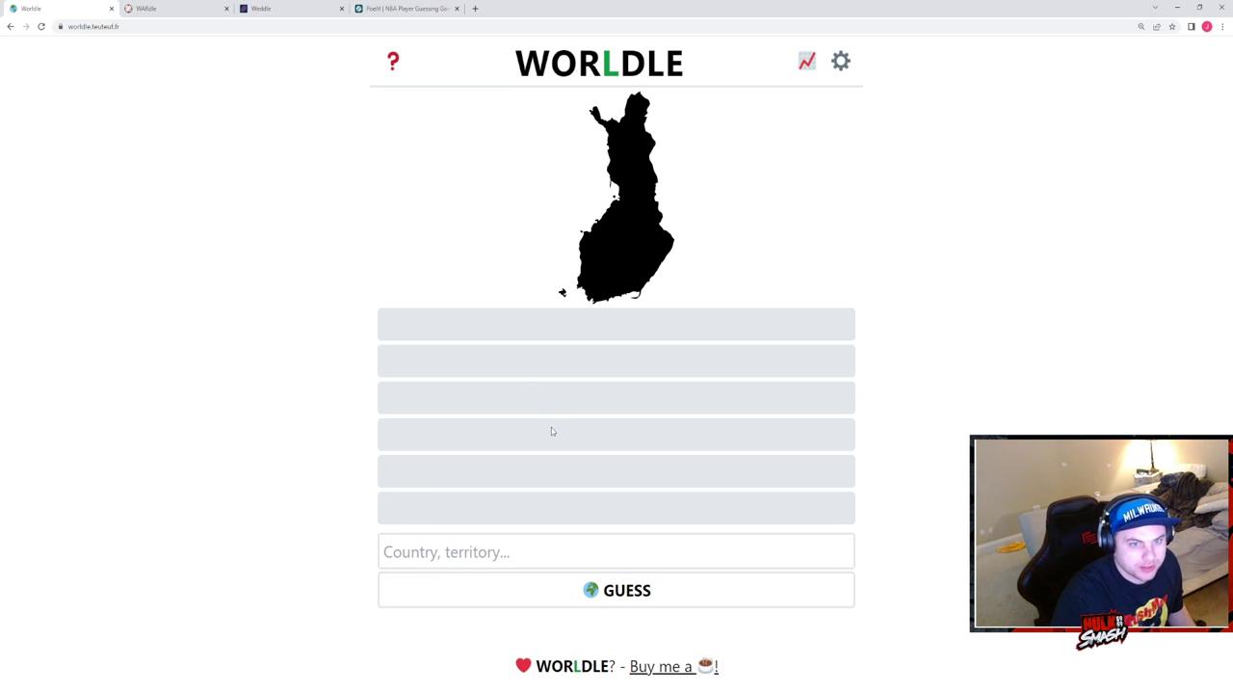
Step: Guess Finland from 'fin' in Worldle, then close its tab
{"action": "left_click", "coordinate": [523, 551]}
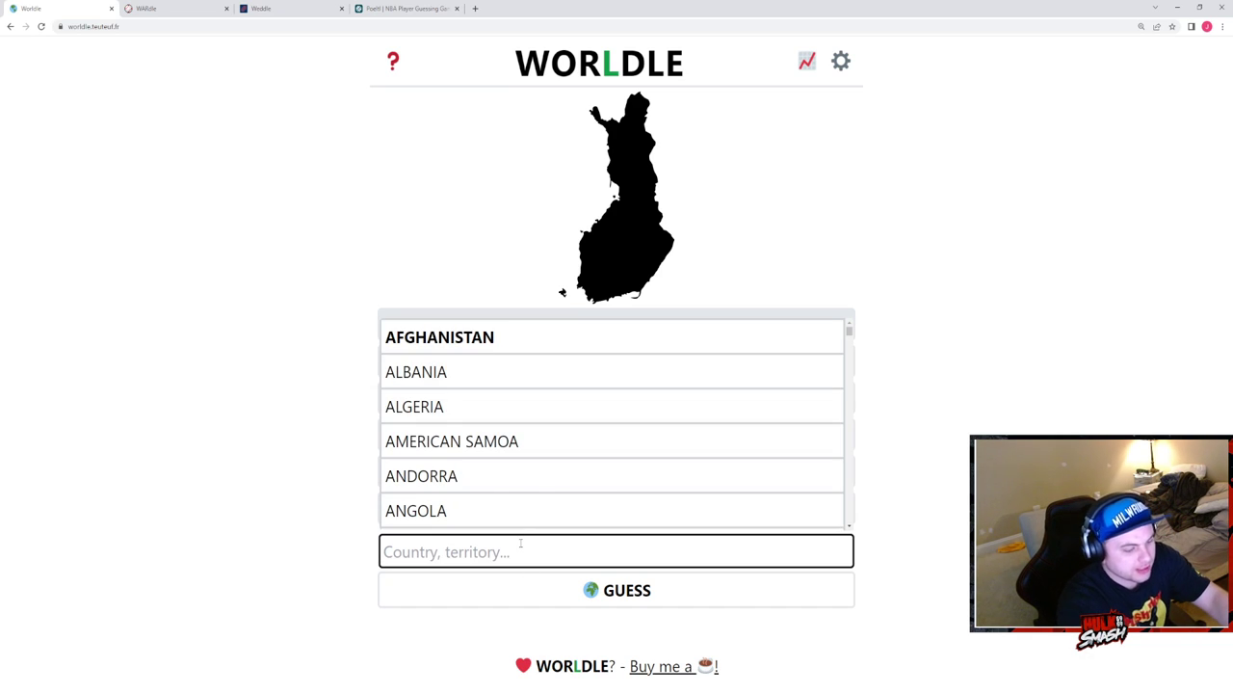
{"action": "type", "text": "finla"}
{"action": "key", "text": "Return"}
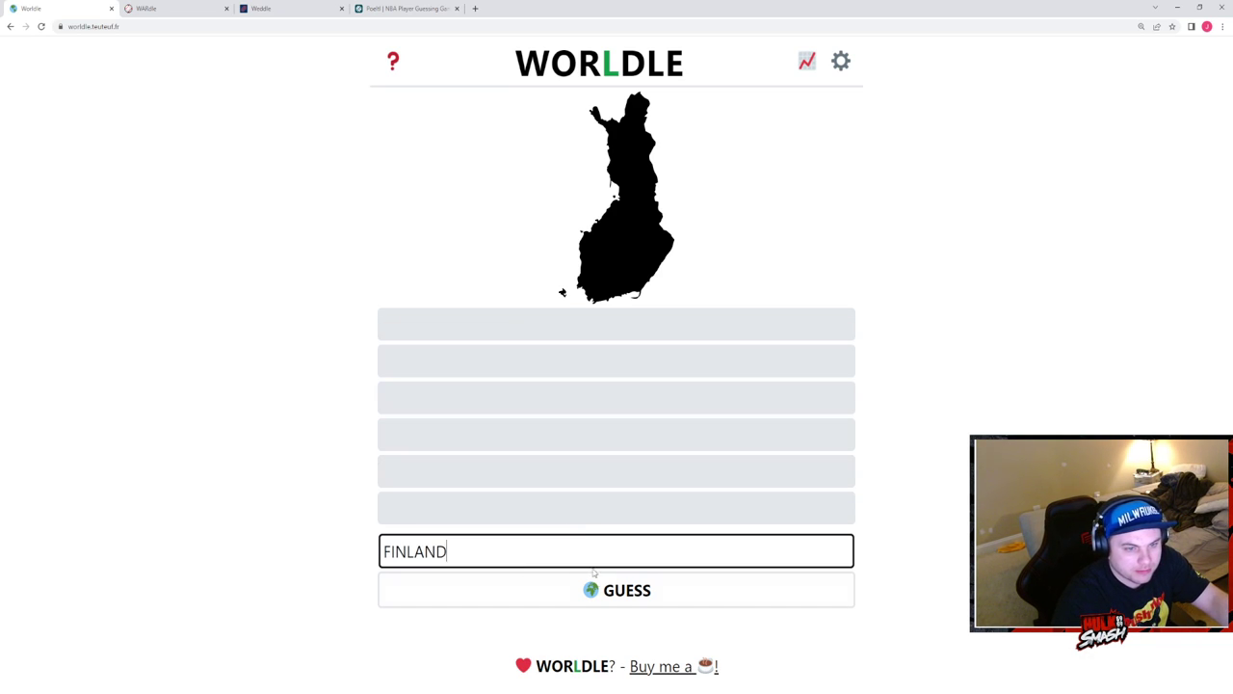
{"action": "left_click", "coordinate": [592, 587]}
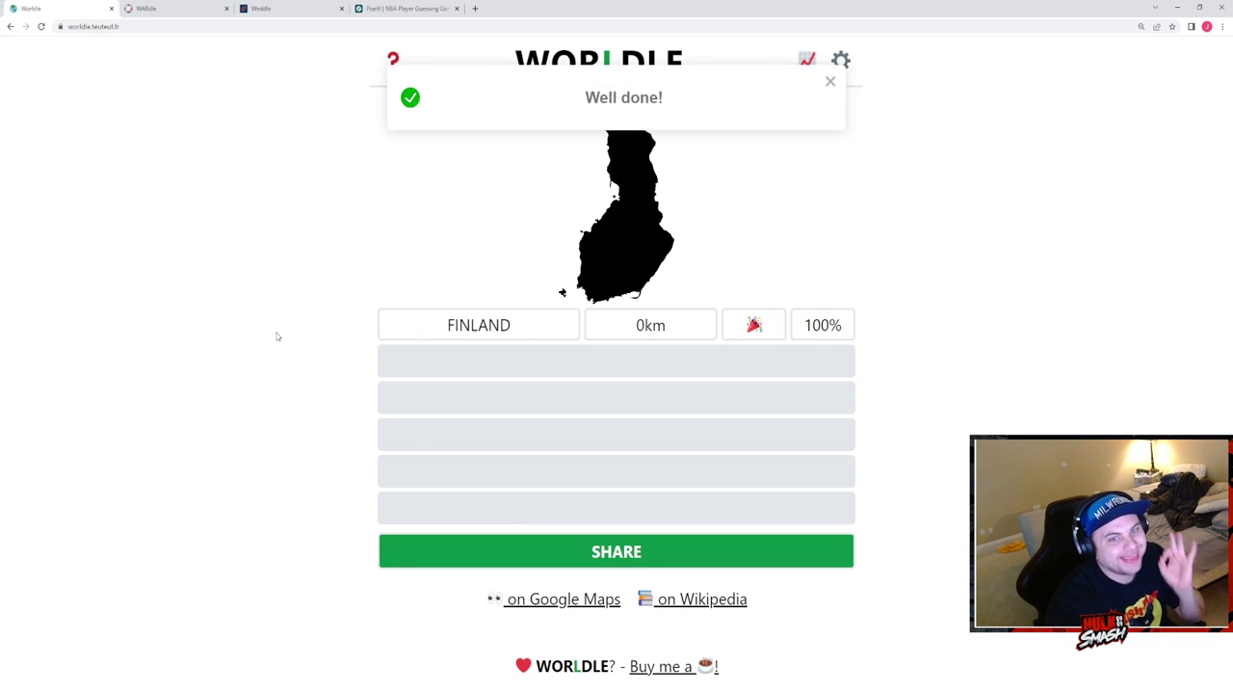
{"action": "left_click", "coordinate": [111, 8]}
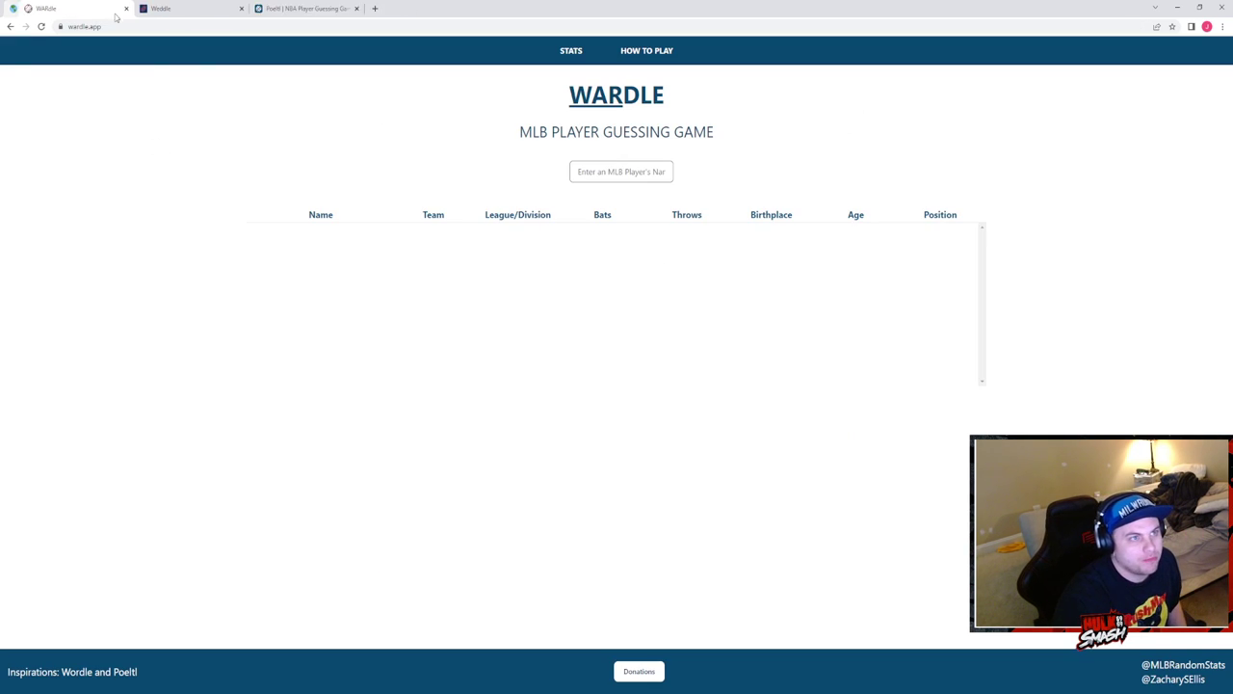
Step: Guess Shohei Ohtani and Jose Ramirez in Wardle
{"action": "left_click", "coordinate": [626, 174]}
{"action": "type", "text": "ohtn"}
{"action": "key", "text": "BackSpace"}
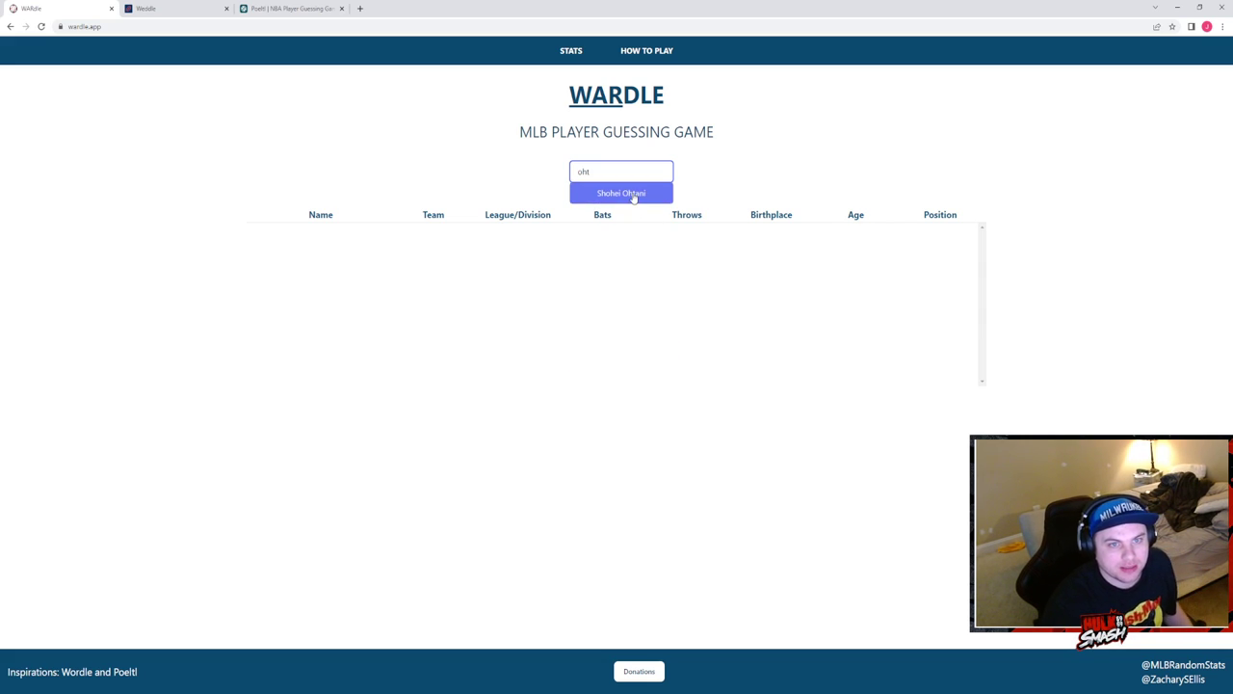
{"action": "left_click", "coordinate": [634, 197]}
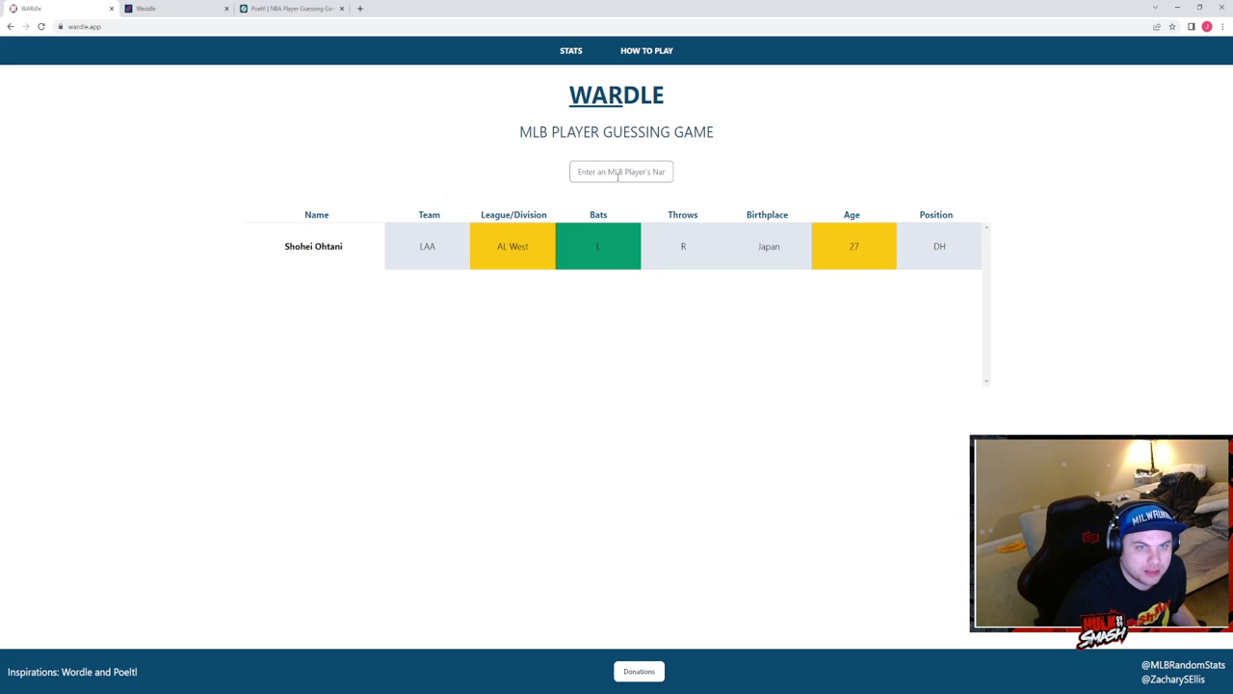
{"action": "key", "text": "Tab"}
{"action": "type", "text": "rami"}
{"action": "left_click", "coordinate": [624, 216]}
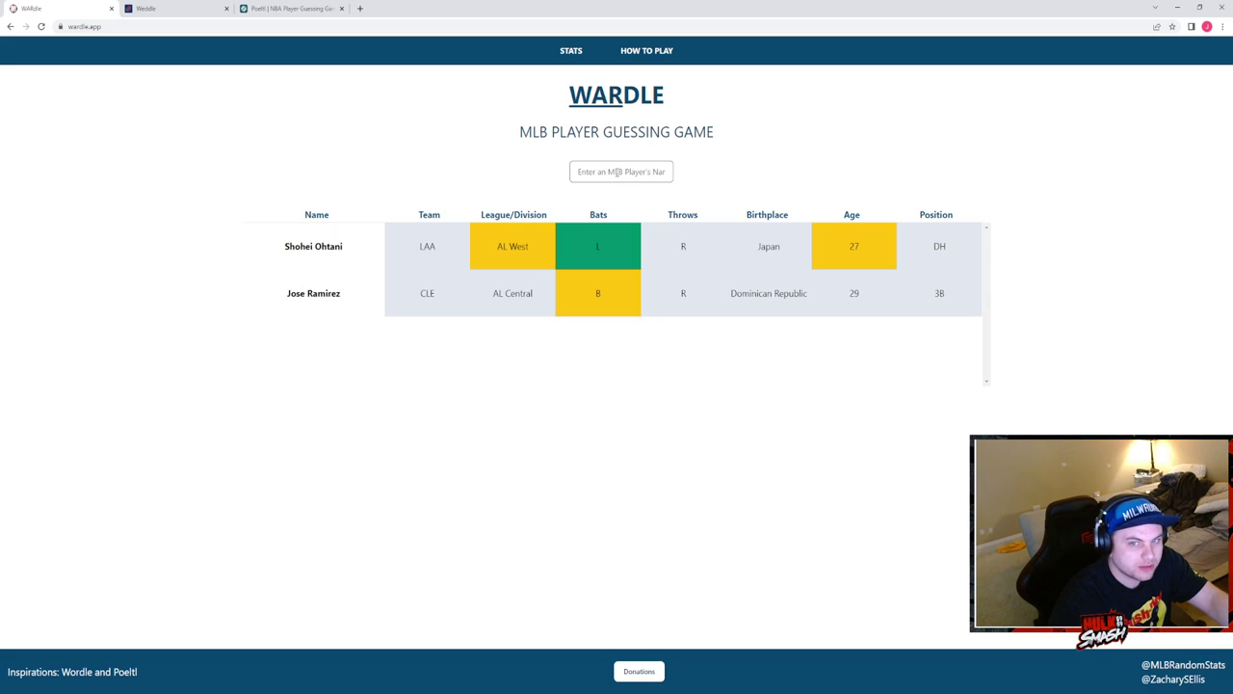
Step: Guess Fernando Tatis Jr. and Cody Bellinger
{"action": "left_click", "coordinate": [617, 171]}
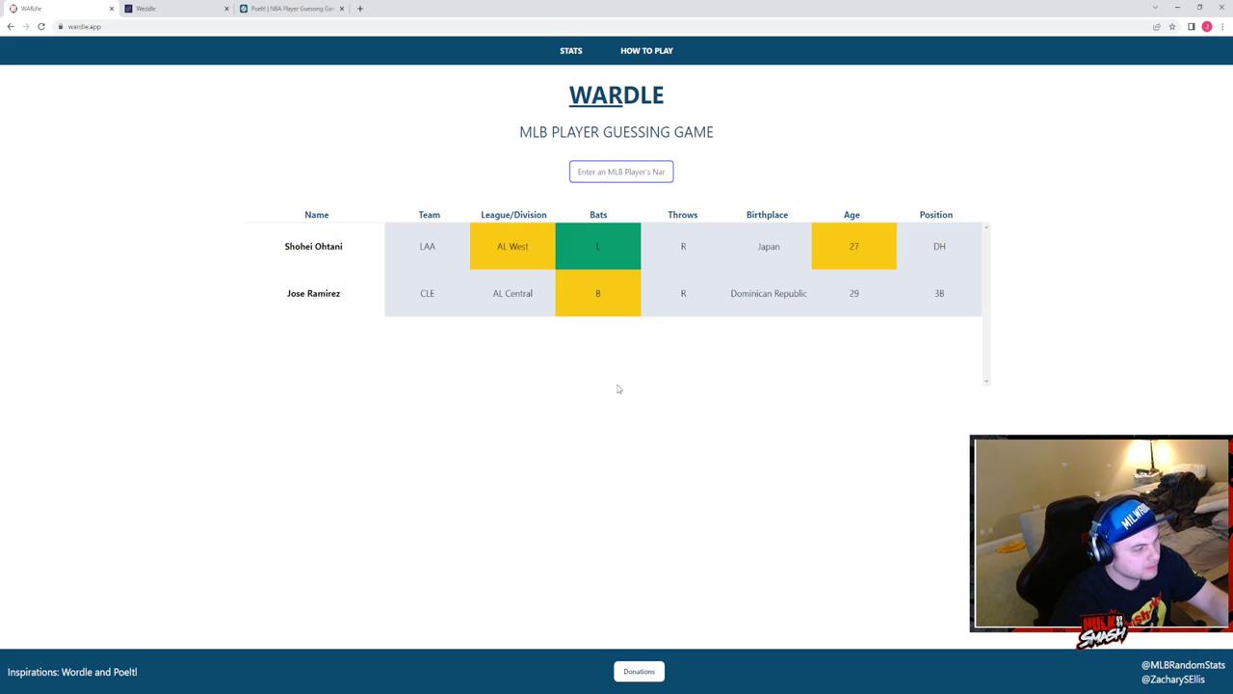
{"action": "type", "text": "tatis"}
{"action": "left_click", "coordinate": [621, 194]}
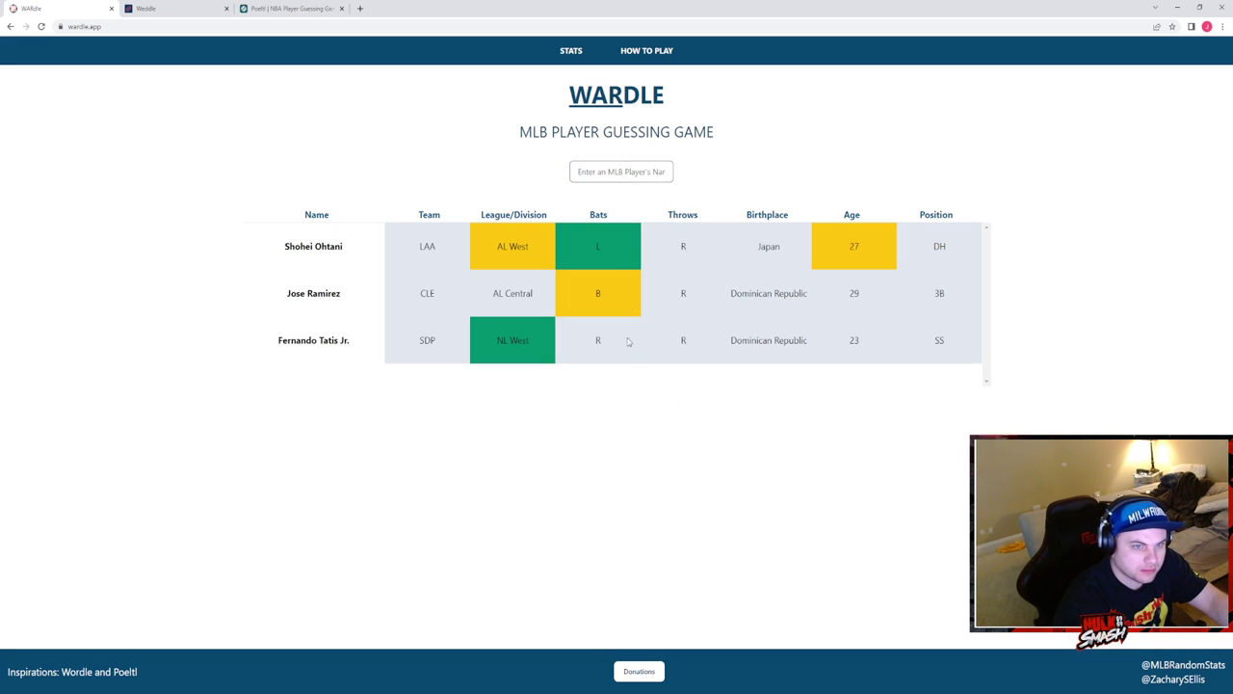
{"action": "left_click", "coordinate": [639, 170]}
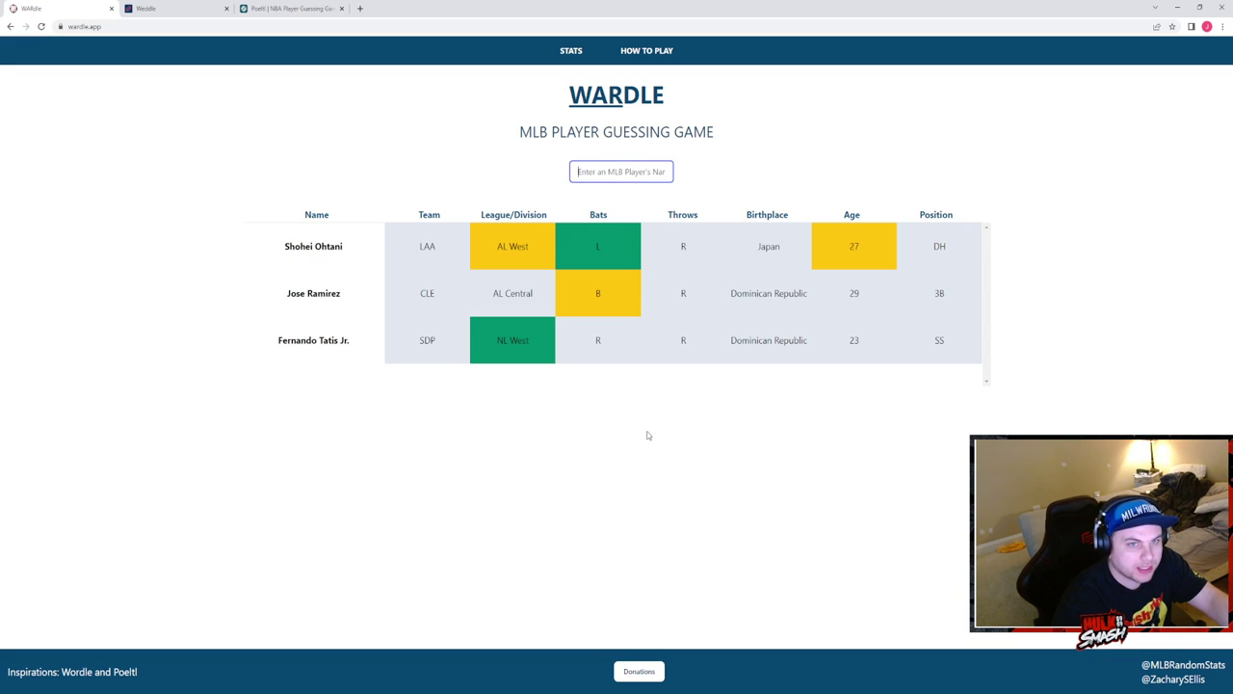
{"action": "type", "text": "bell"}
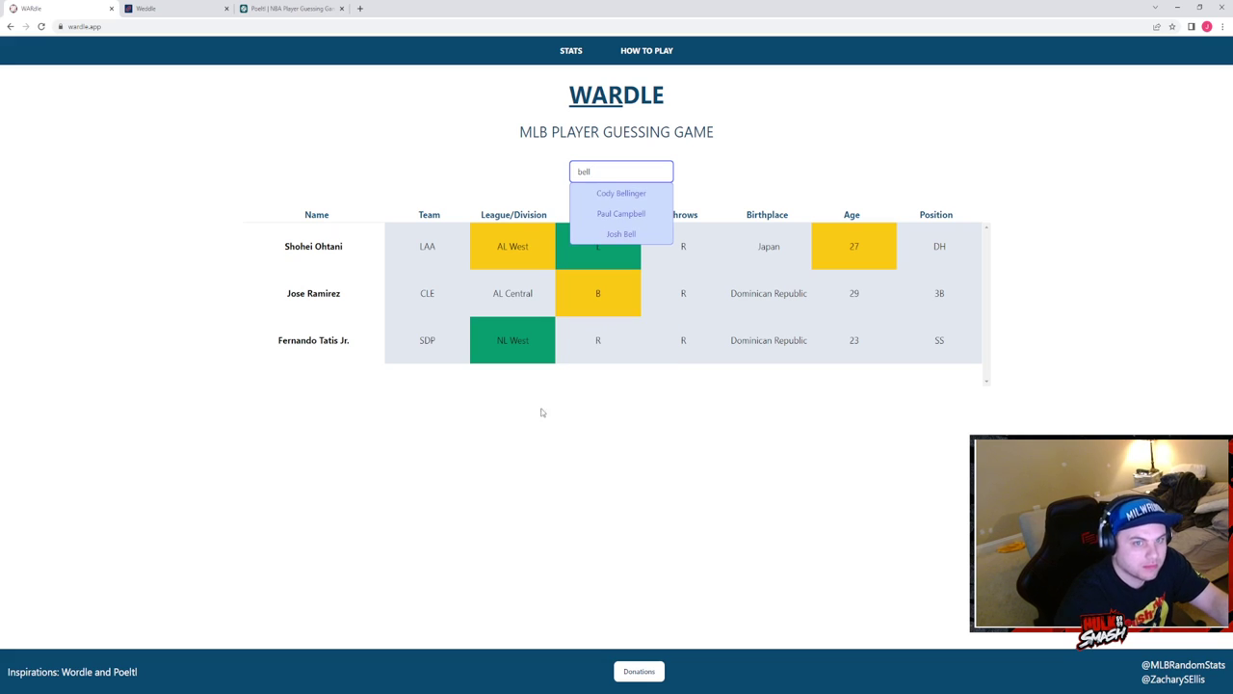
{"action": "left_click", "coordinate": [621, 193]}
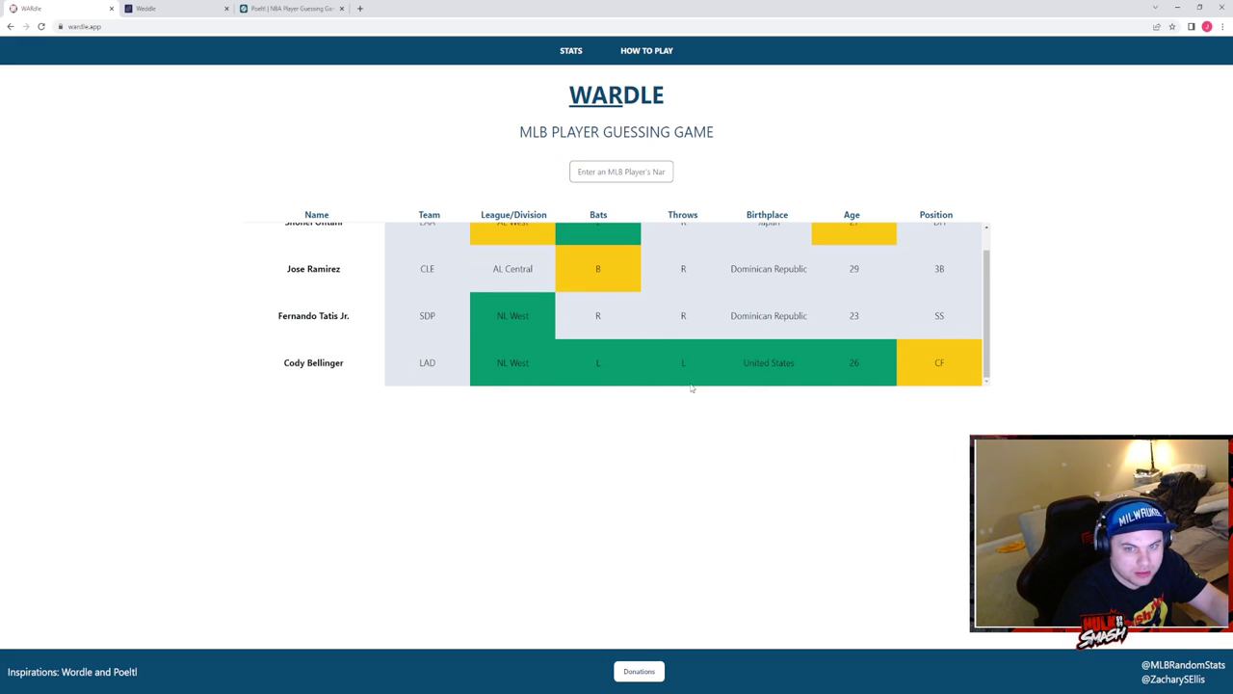
{"action": "scroll", "coordinate": [867, 347], "scroll_direction": "up", "scroll_amount": 1}
{"action": "scroll", "coordinate": [846, 298], "scroll_direction": "down", "scroll_amount": 1}
Step: Guess Darin Ruf from 'ruf' as the fifth player
{"action": "left_click", "coordinate": [642, 173]}
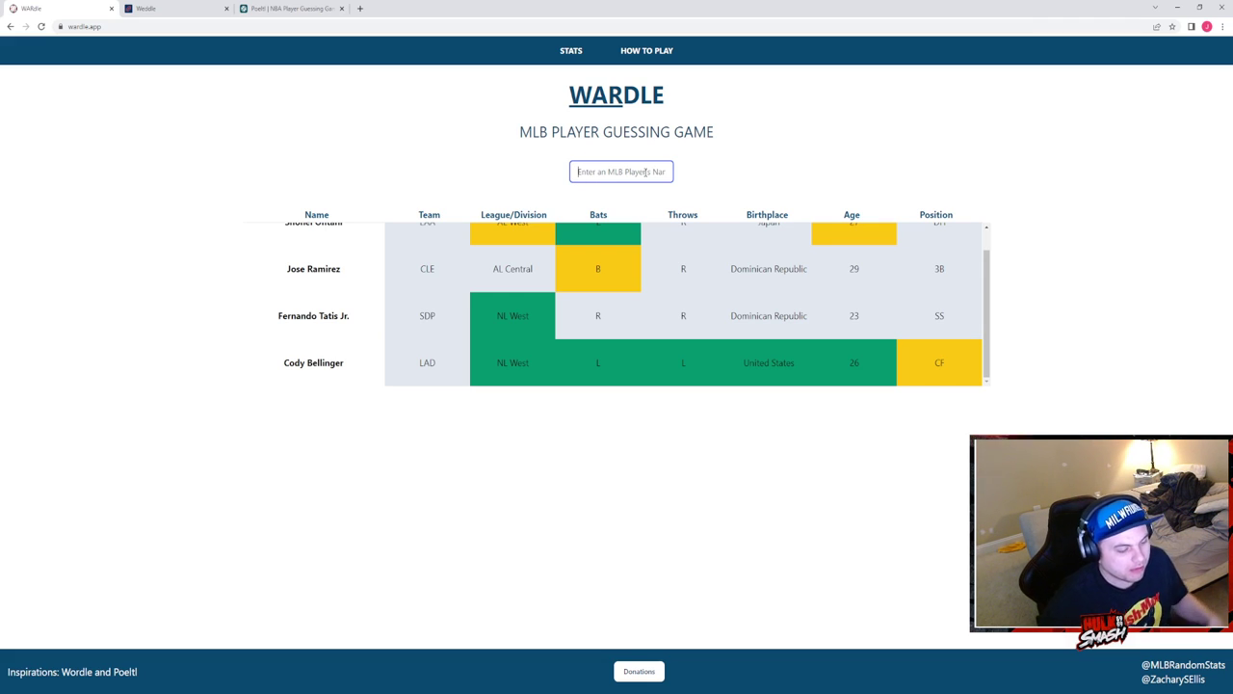
{"action": "type", "text": "N"}
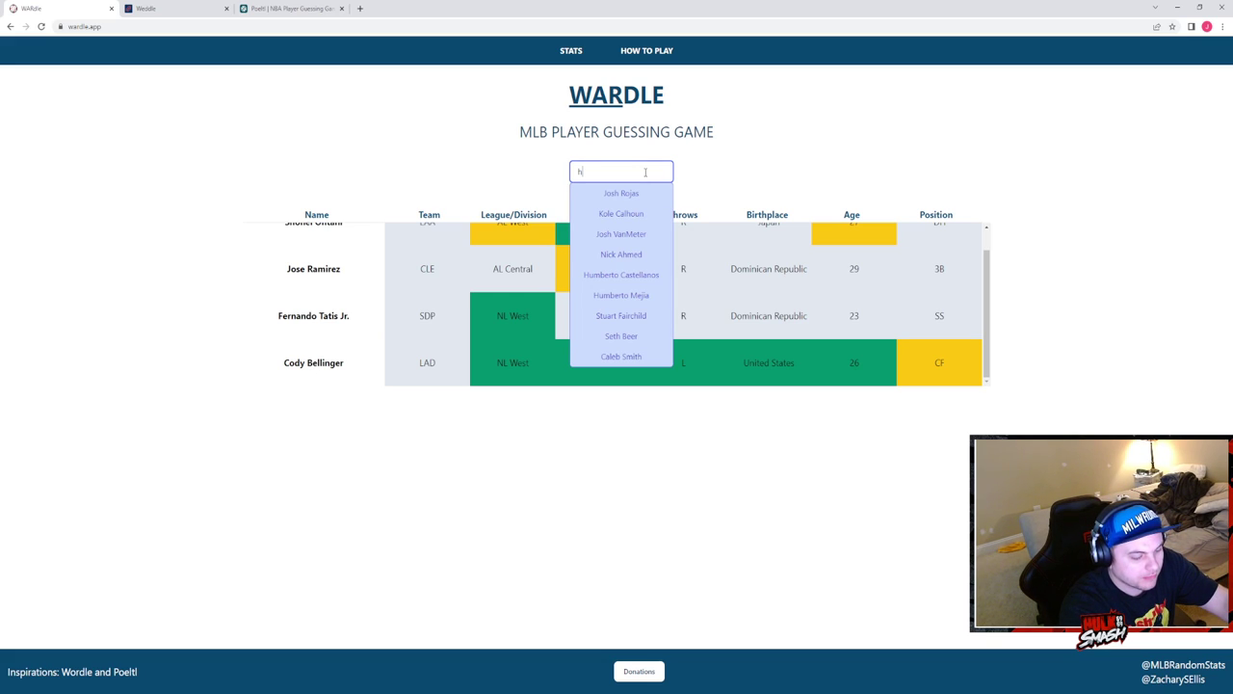
{"action": "key", "text": "BackSpace"}
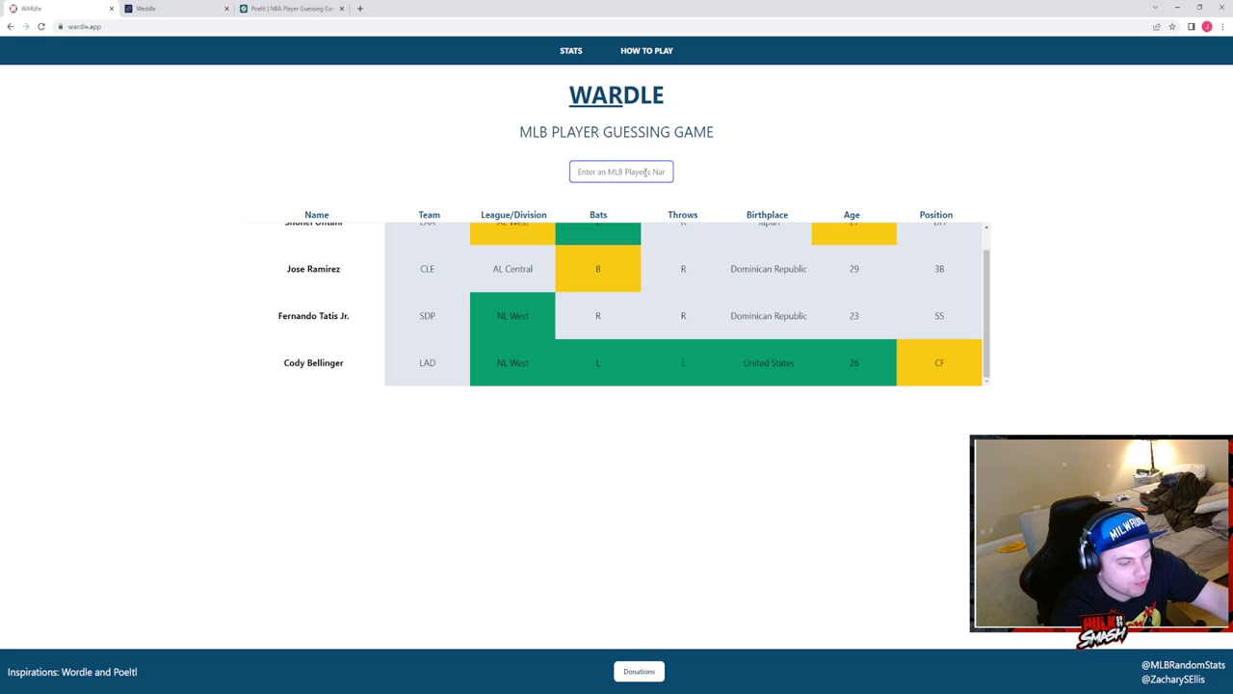
{"action": "left_click", "coordinate": [645, 172]}
{"action": "type", "text": "ruf"}
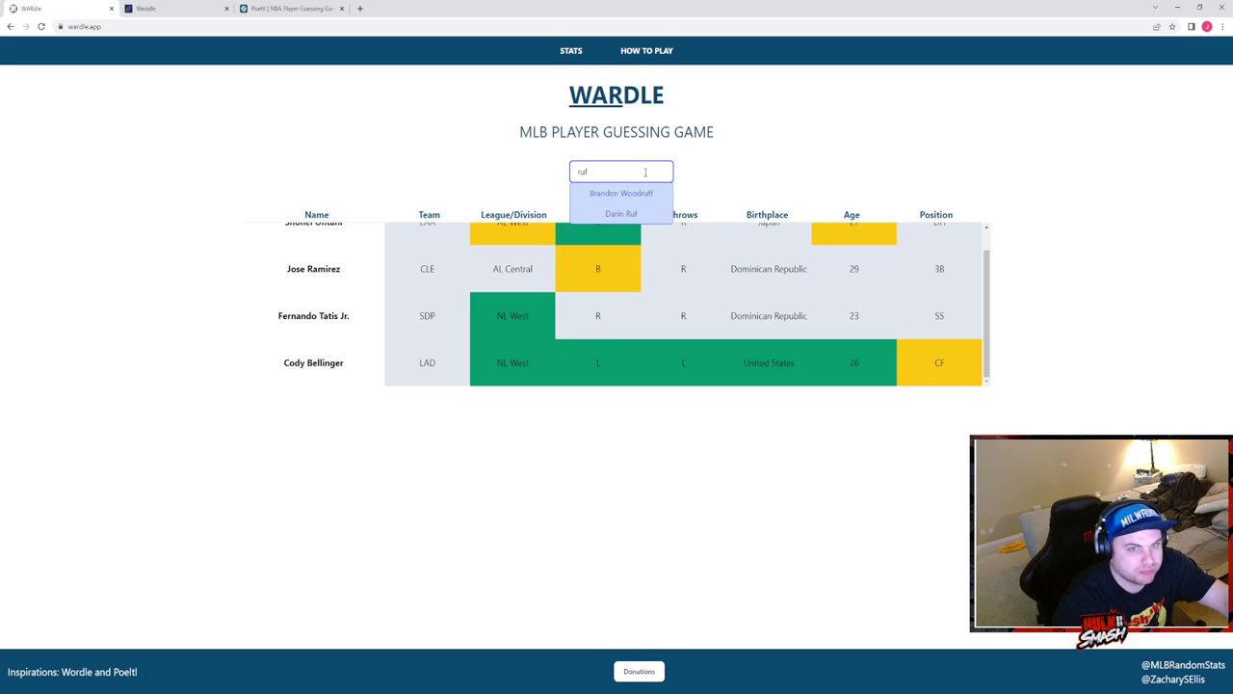
{"action": "left_click", "coordinate": [638, 213]}
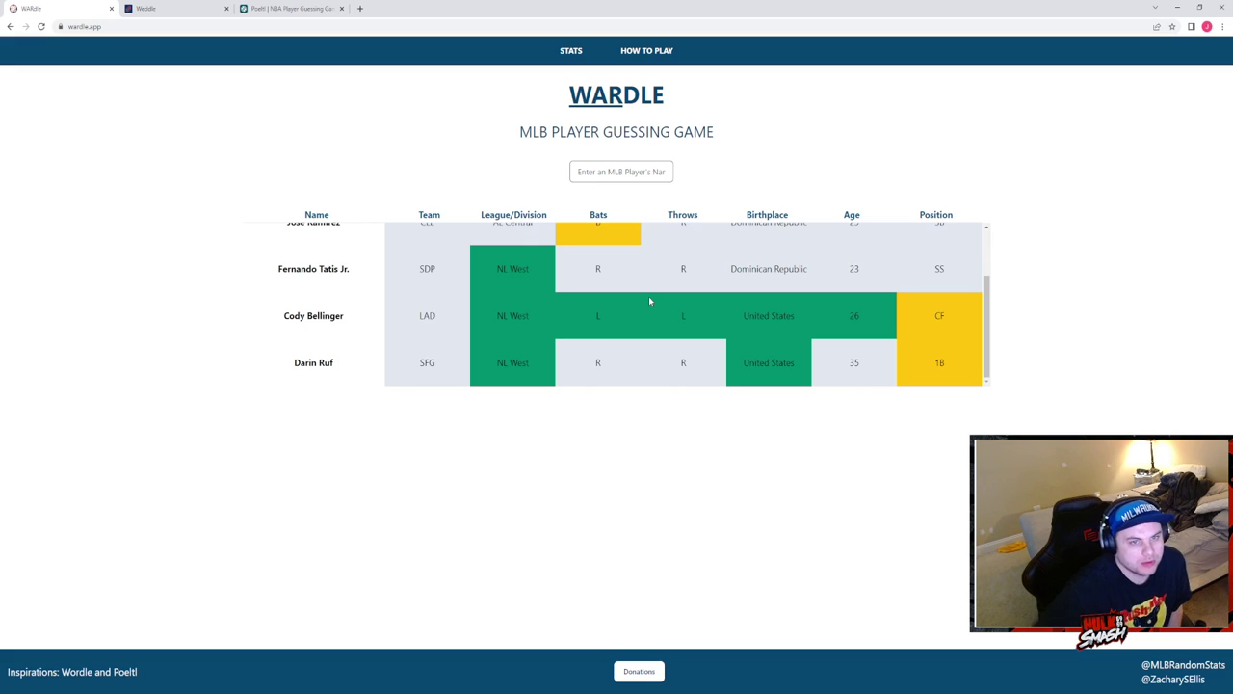
Step: Guess Ketel Marte from 'marte'
{"action": "left_click", "coordinate": [622, 173]}
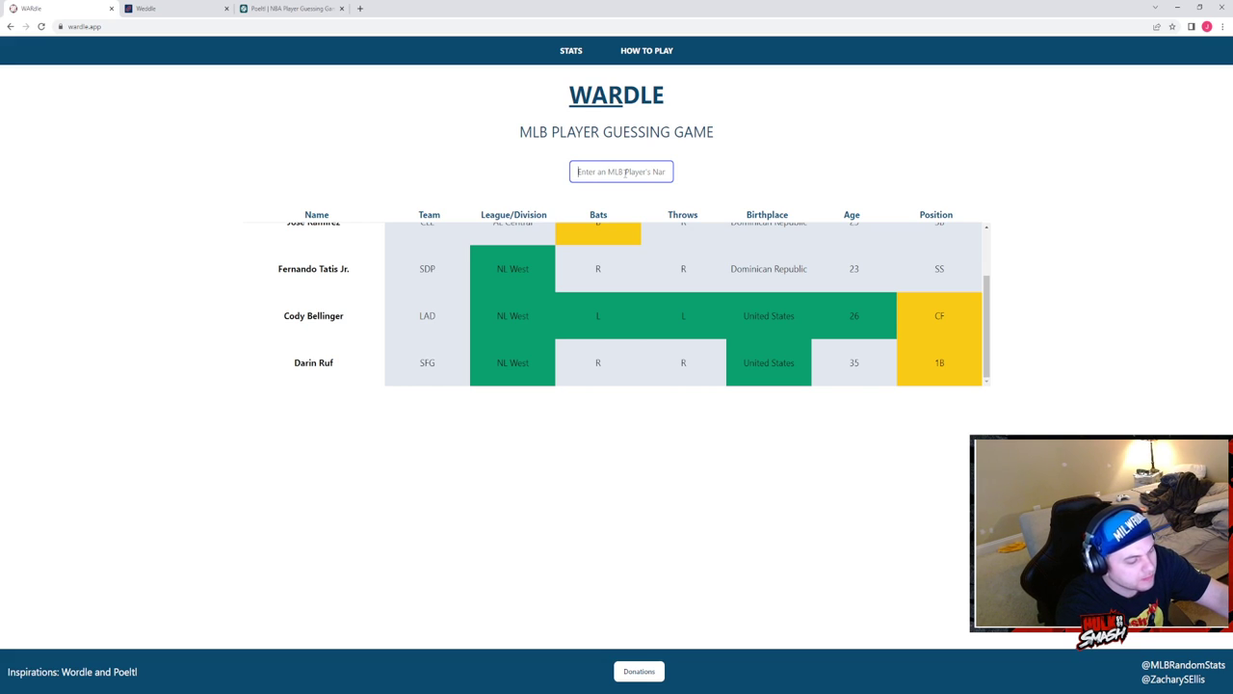
{"action": "type", "text": "mart"}
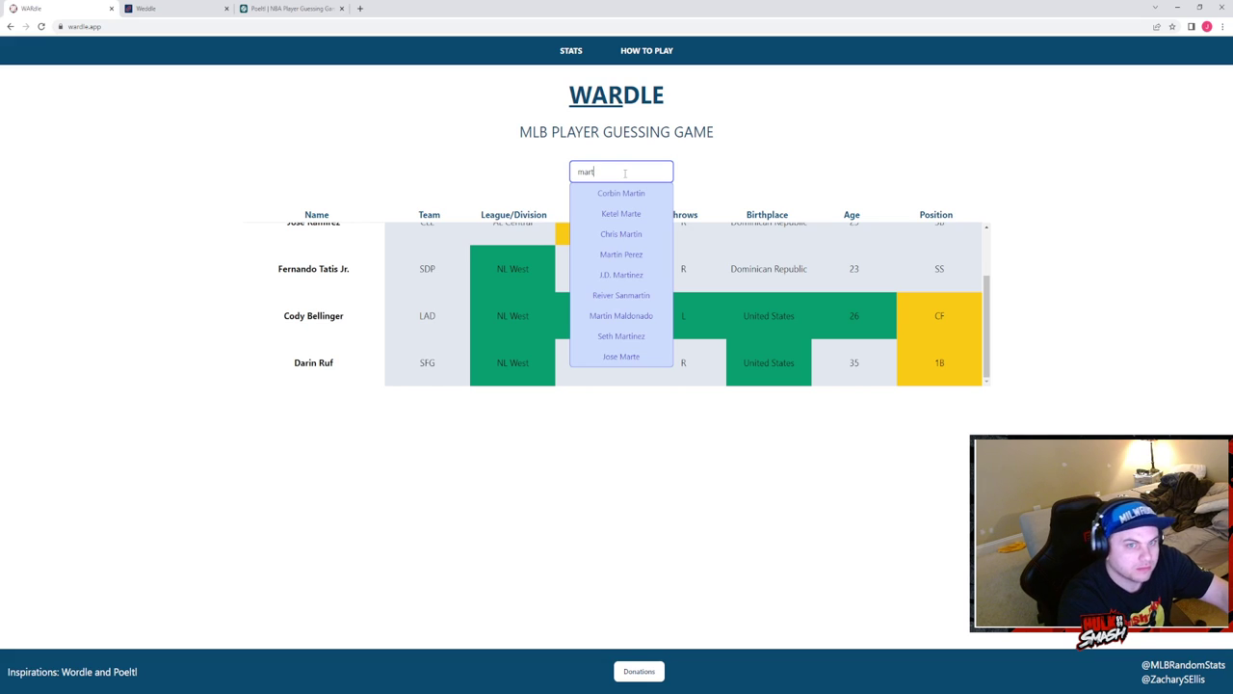
{"action": "type", "text": "e"}
{"action": "left_click", "coordinate": [626, 192]}
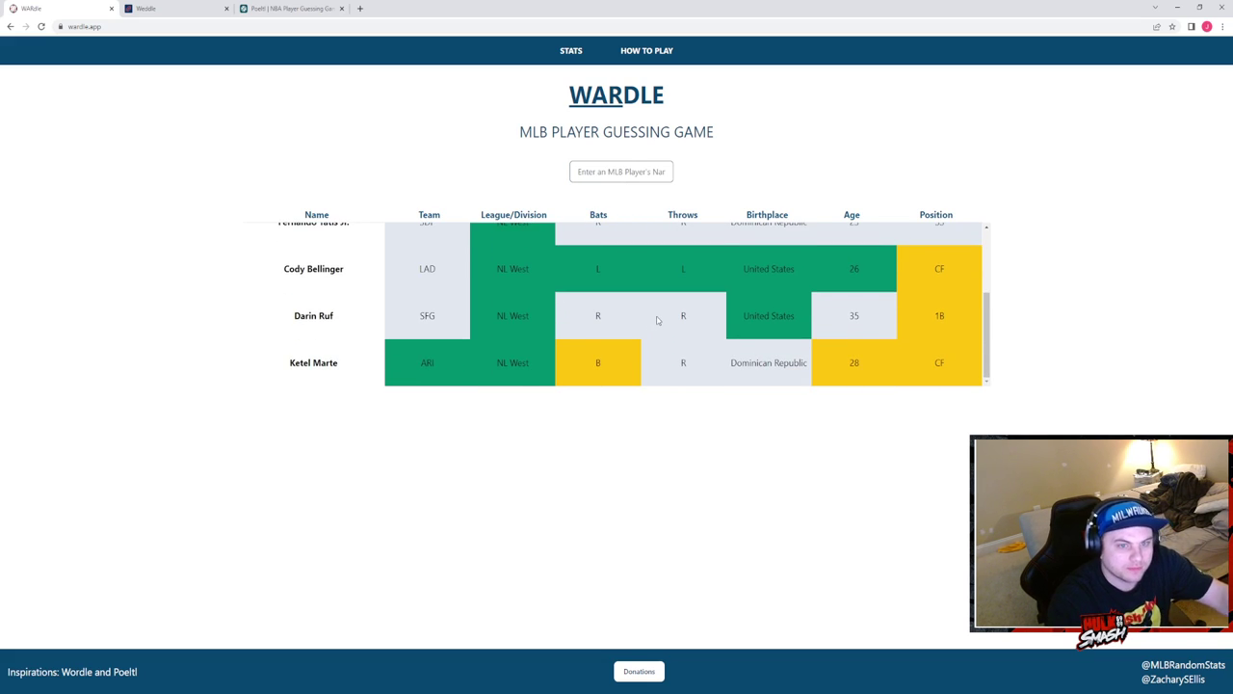
Step: Discard a 'thomas' search and guess Daulton Varsho instead
{"action": "left_click", "coordinate": [633, 174]}
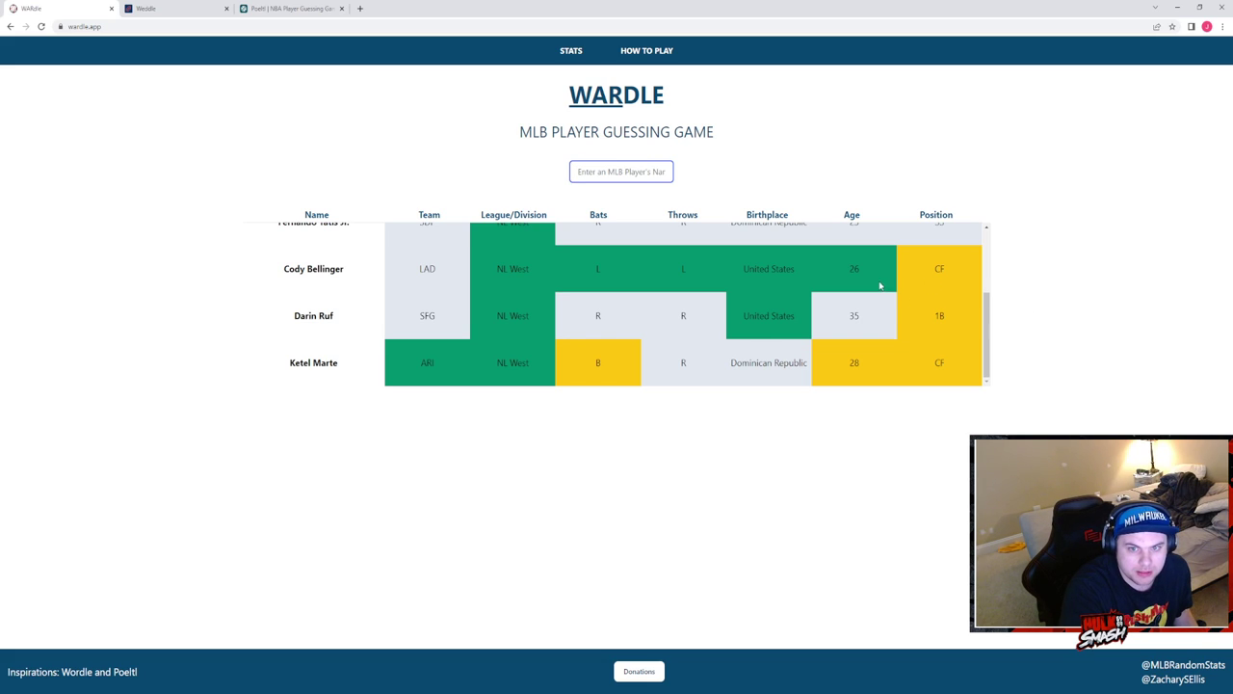
{"action": "scroll", "coordinate": [715, 238], "scroll_direction": "up", "scroll_amount": 2}
{"action": "scroll", "coordinate": [761, 236], "scroll_direction": "down", "scroll_amount": 1}
{"action": "scroll", "coordinate": [761, 236], "scroll_direction": "down", "scroll_amount": 1}
{"action": "scroll", "coordinate": [760, 236], "scroll_direction": "down", "scroll_amount": 1}
{"action": "type", "text": "th"}
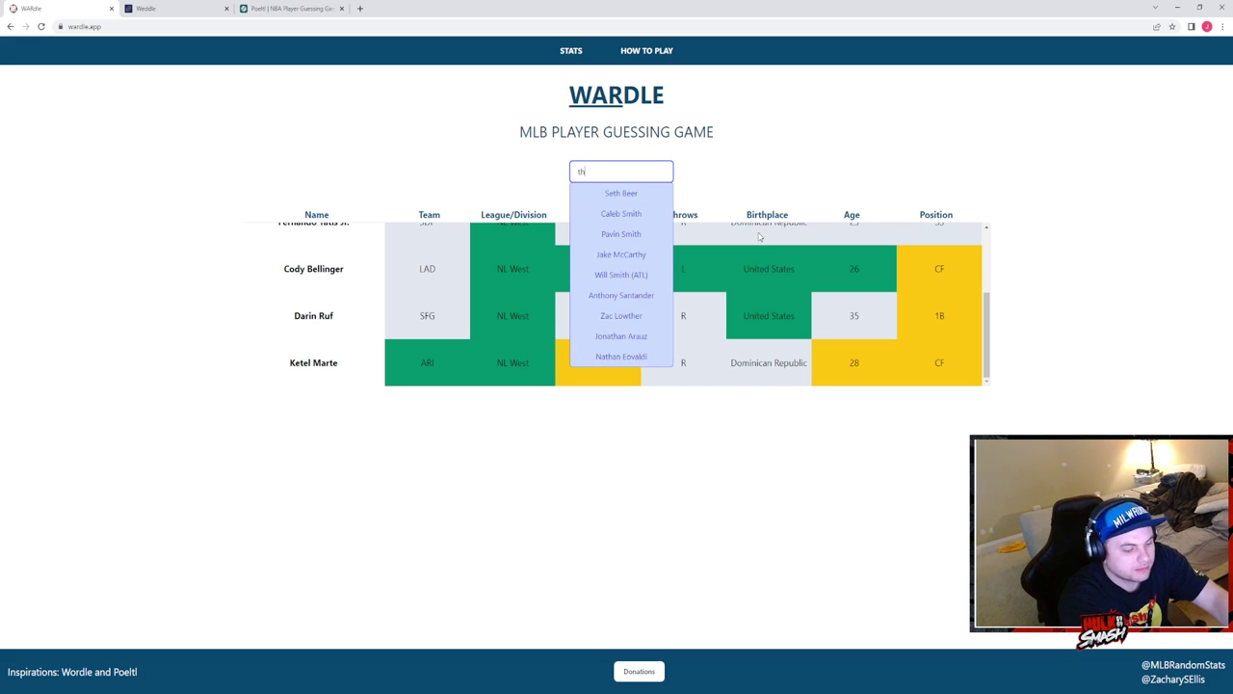
{"action": "type", "text": "omas"}
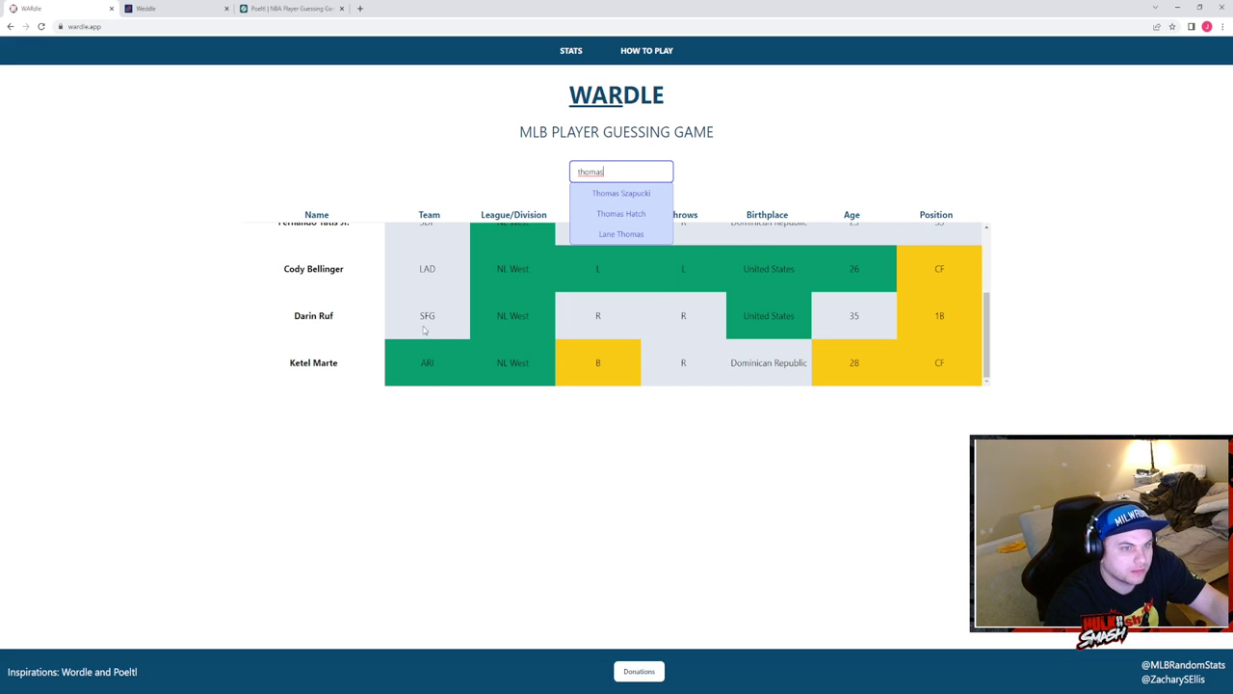
{"action": "scroll", "coordinate": [424, 330], "scroll_direction": "up", "scroll_amount": 2}
{"action": "scroll", "coordinate": [424, 329], "scroll_direction": "up", "scroll_amount": 1}
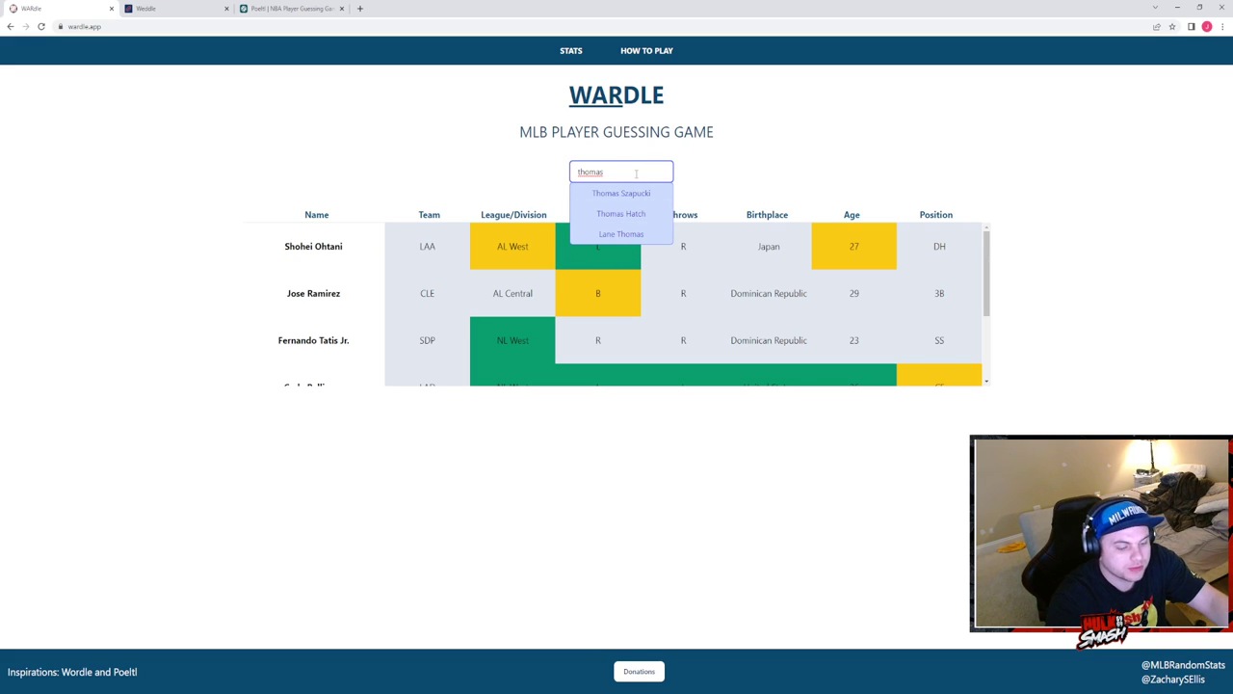
{"action": "key", "text": "BackSpace"}
{"action": "key", "text": "BackSpace"}
{"action": "key", "text": "BackSpace"}
{"action": "key", "text": "BackSpace"}
{"action": "key", "text": "BackSpace"}
{"action": "key", "text": "BackSpace"}
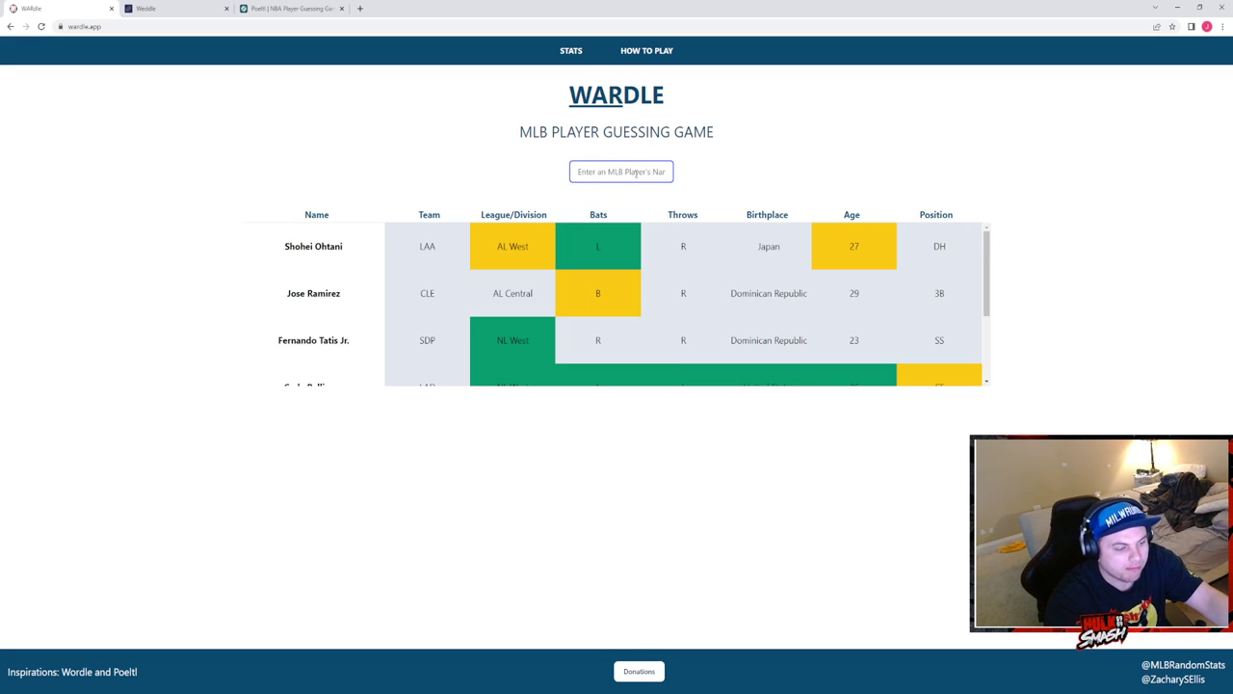
{"action": "scroll", "coordinate": [768, 257], "scroll_direction": "down", "scroll_amount": 2}
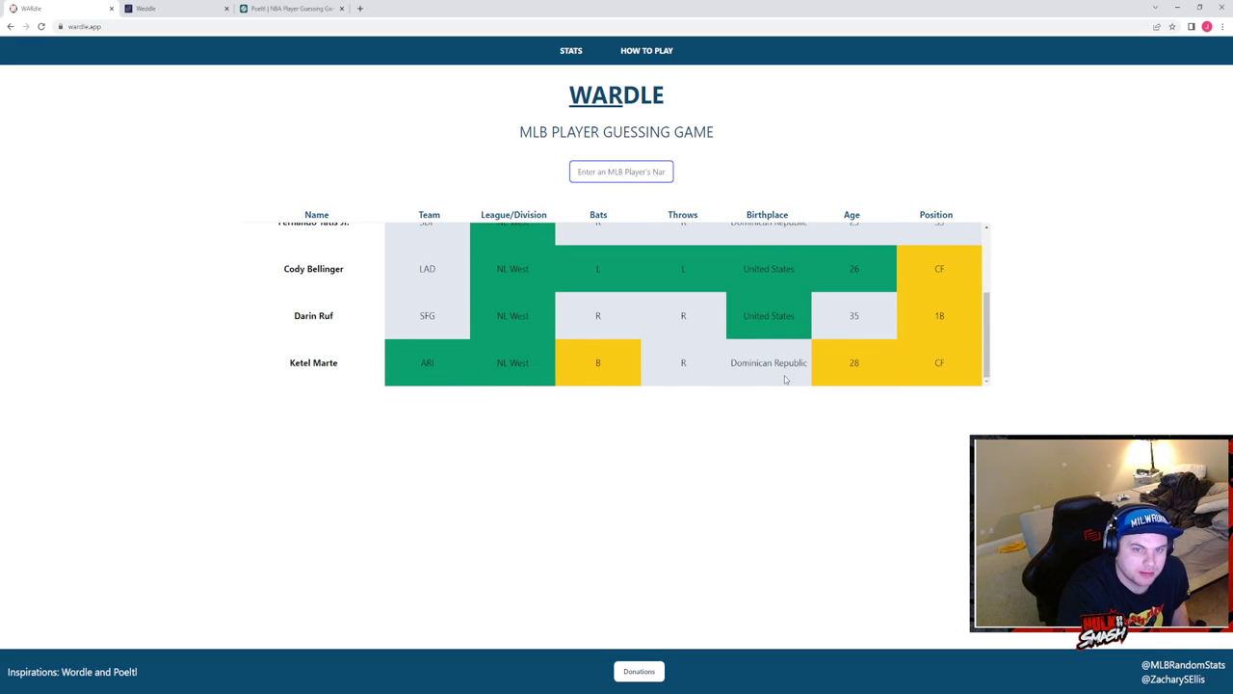
{"action": "scroll", "coordinate": [785, 380], "scroll_direction": "up", "scroll_amount": 1}
{"action": "scroll", "coordinate": [779, 363], "scroll_direction": "down", "scroll_amount": 1}
{"action": "scroll", "coordinate": [868, 358], "scroll_direction": "up", "scroll_amount": 1}
{"action": "scroll", "coordinate": [863, 359], "scroll_direction": "down", "scroll_amount": 1}
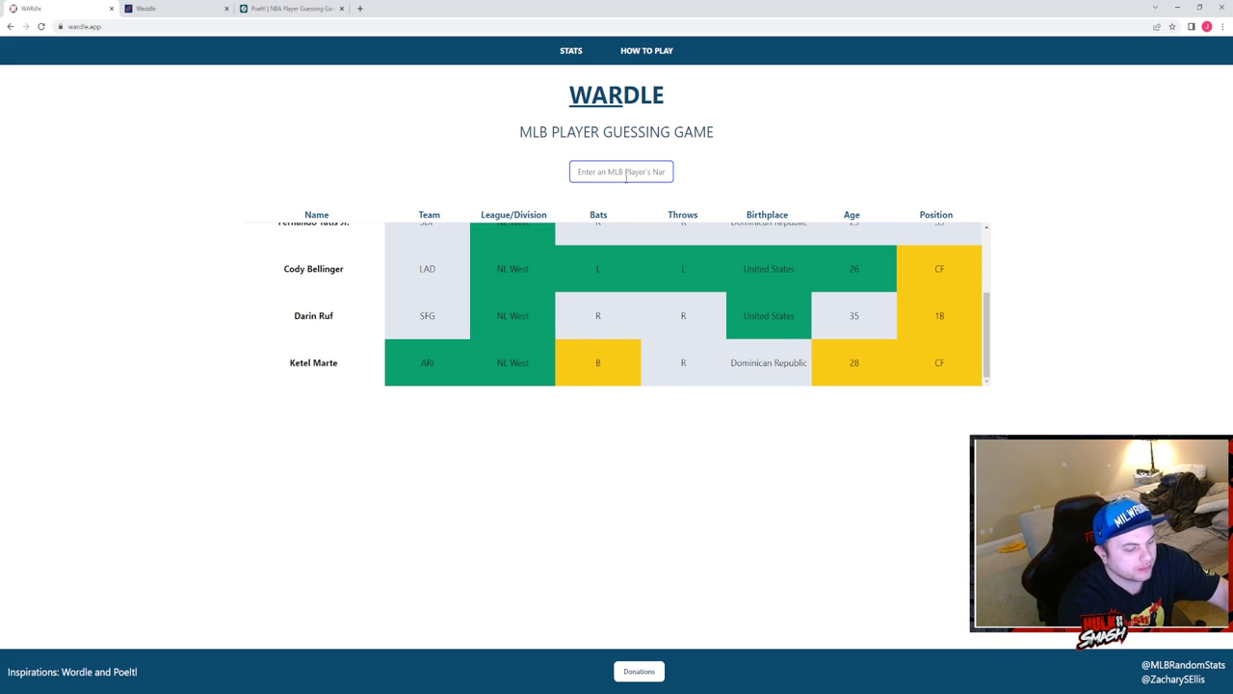
{"action": "type", "text": "varsho"}
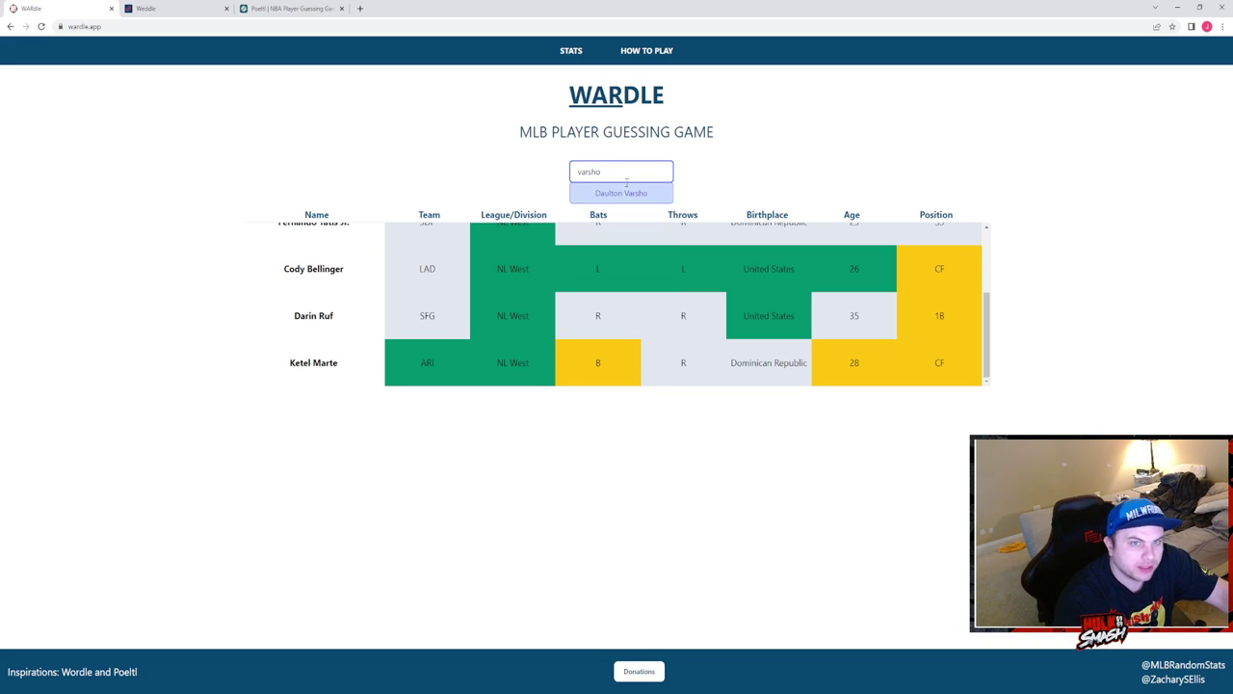
{"action": "left_click", "coordinate": [621, 196]}
{"action": "scroll", "coordinate": [619, 300], "scroll_direction": "down", "scroll_amount": 1}
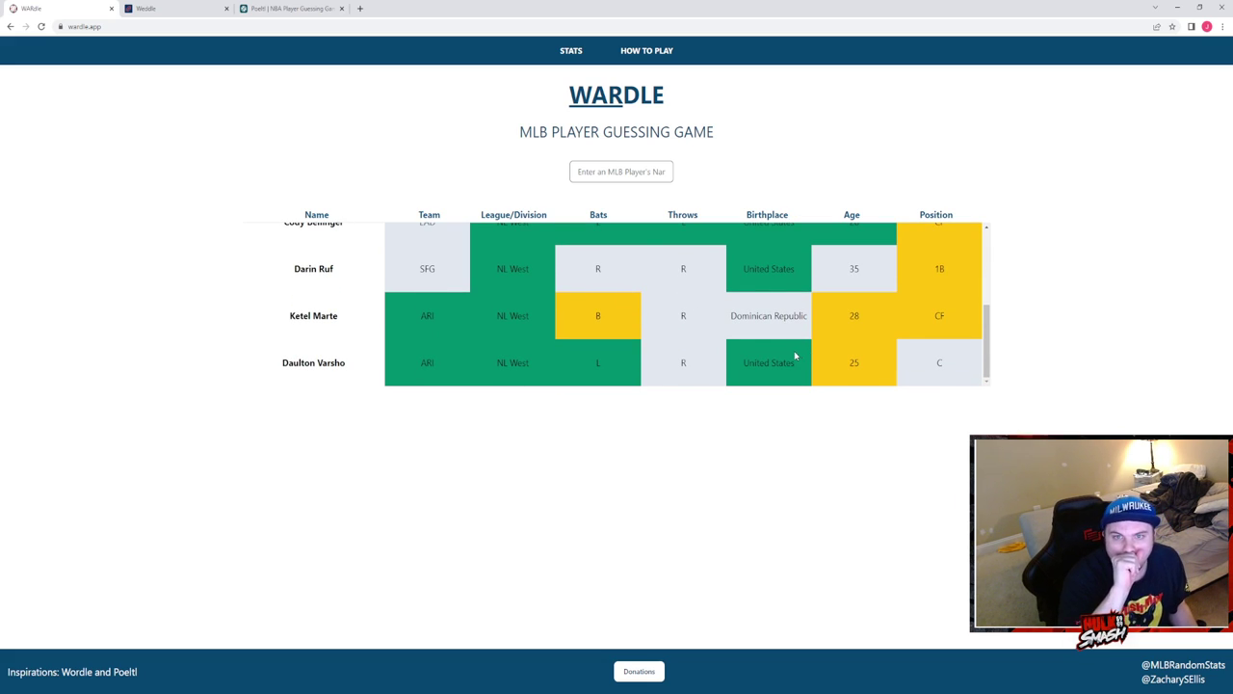
{"action": "scroll", "coordinate": [817, 339], "scroll_direction": "up", "scroll_amount": 2}
{"action": "scroll", "coordinate": [819, 341], "scroll_direction": "down", "scroll_amount": 2}
{"action": "left_click", "coordinate": [624, 166]}
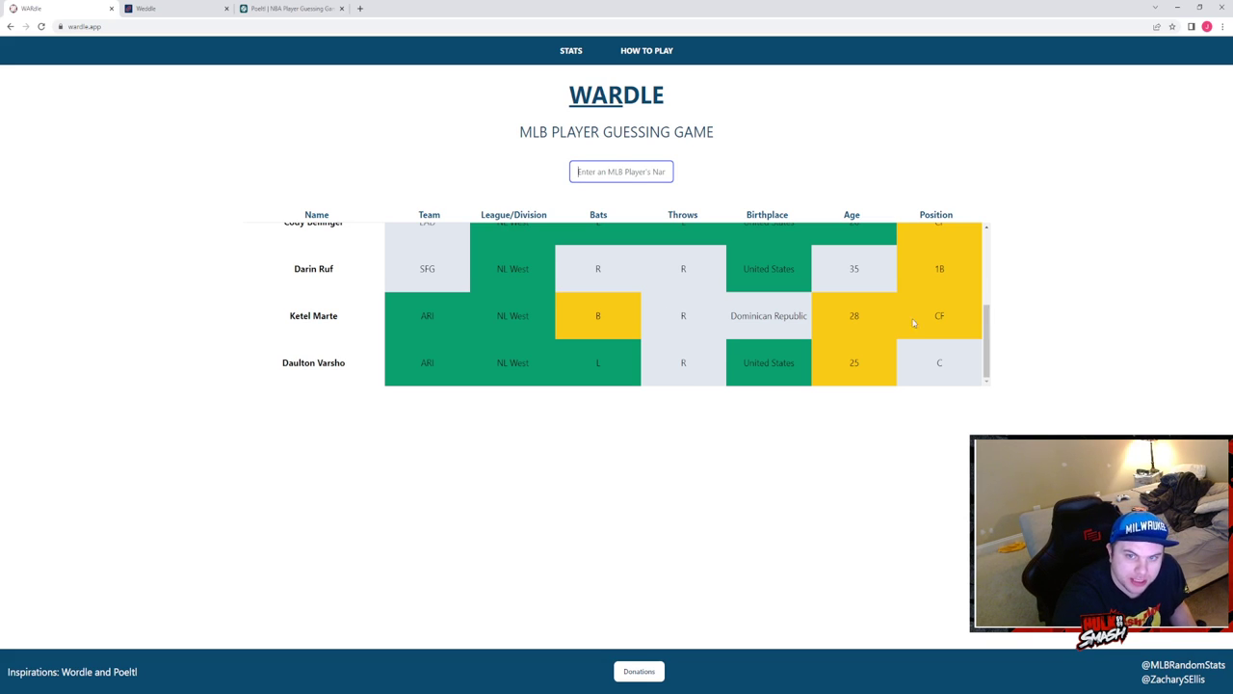
{"action": "scroll", "coordinate": [662, 310], "scroll_direction": "up", "scroll_amount": 2}
{"action": "scroll", "coordinate": [935, 325], "scroll_direction": "down", "scroll_amount": 2}
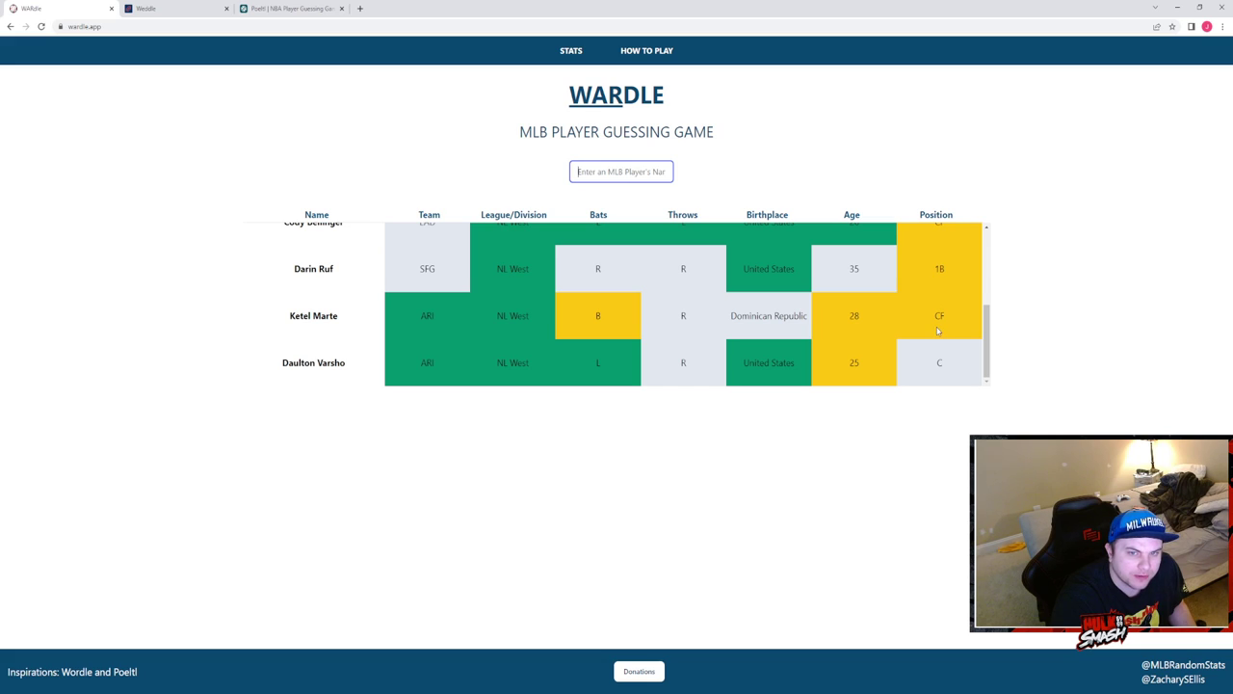
{"action": "scroll", "coordinate": [739, 251], "scroll_direction": "up", "scroll_amount": 1}
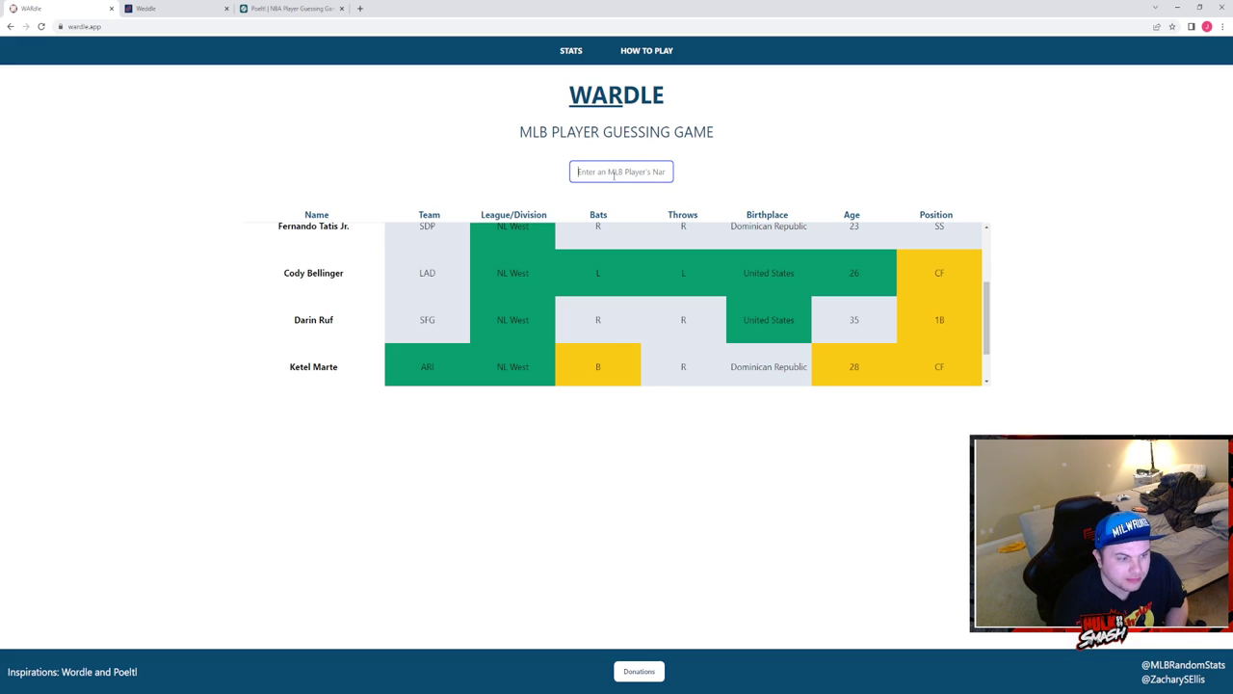
{"action": "type", "text": "p"}
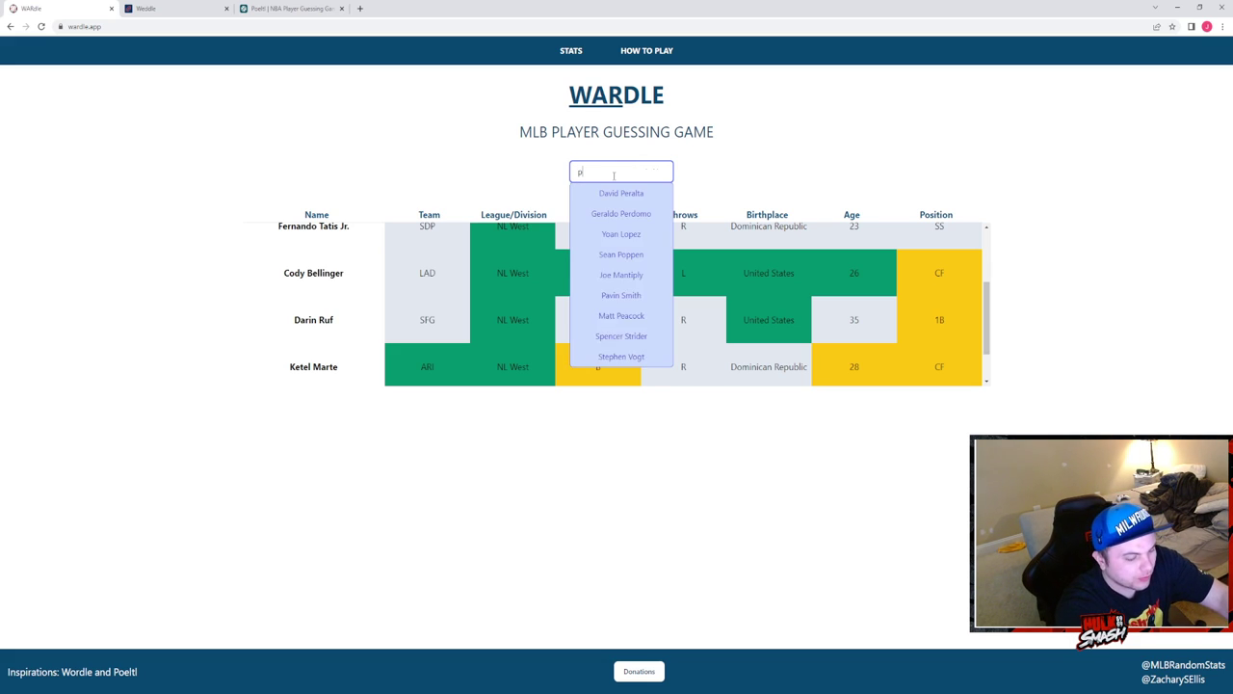
{"action": "type", "text": "era"}
Step: Guess David Peralta and Christian Walker, then dismiss the game-over popup revealing Pavin Smith
{"action": "left_click", "coordinate": [627, 193]}
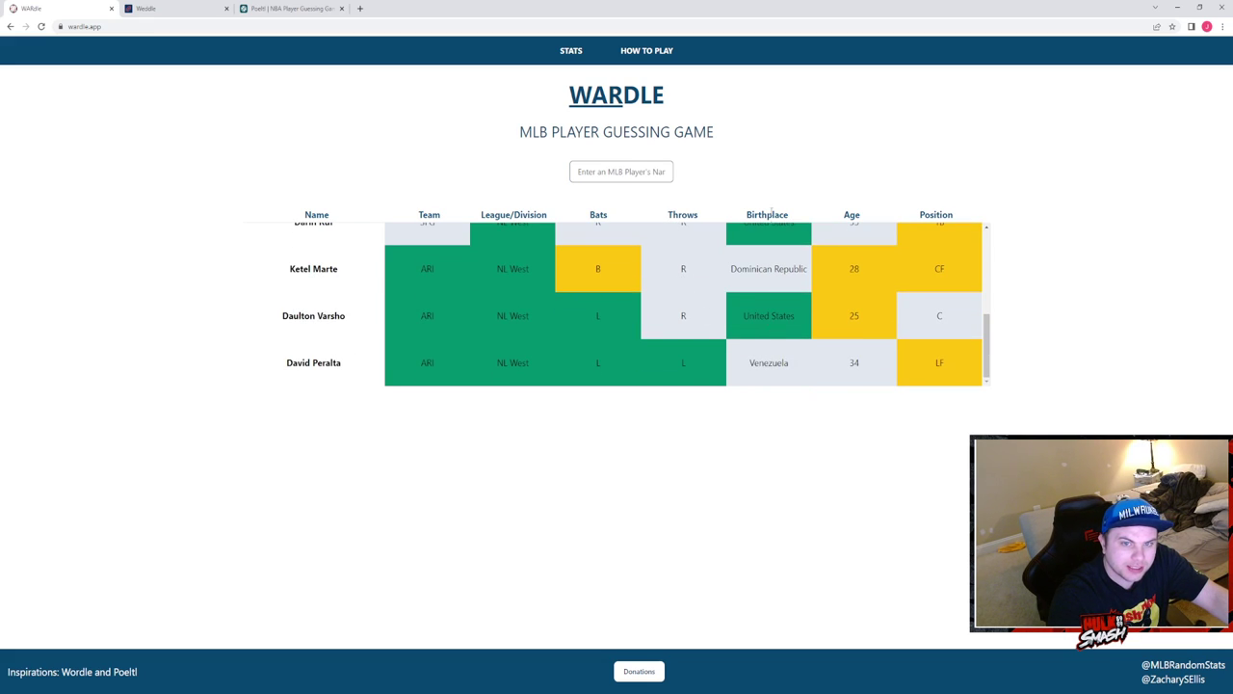
{"action": "scroll", "coordinate": [778, 243], "scroll_direction": "up", "scroll_amount": 1}
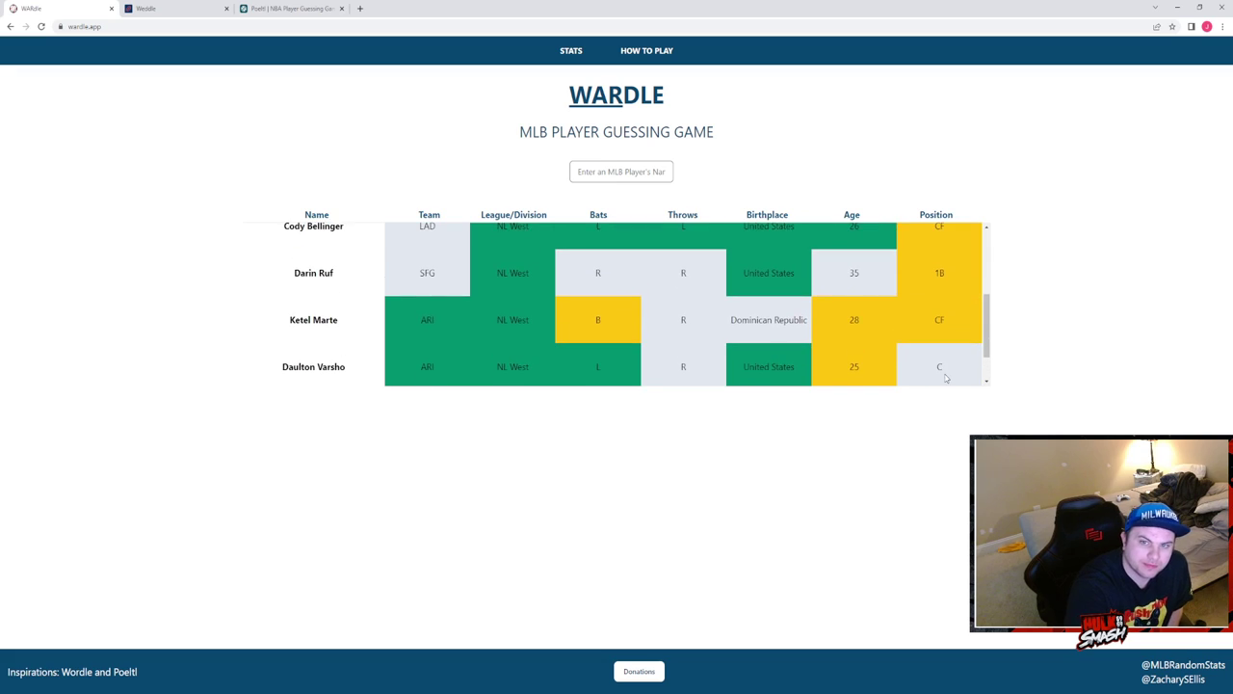
{"action": "scroll", "coordinate": [942, 375], "scroll_direction": "up", "scroll_amount": 2}
{"action": "scroll", "coordinate": [943, 376], "scroll_direction": "down", "scroll_amount": 1}
{"action": "scroll", "coordinate": [945, 270], "scroll_direction": "down", "scroll_amount": 1}
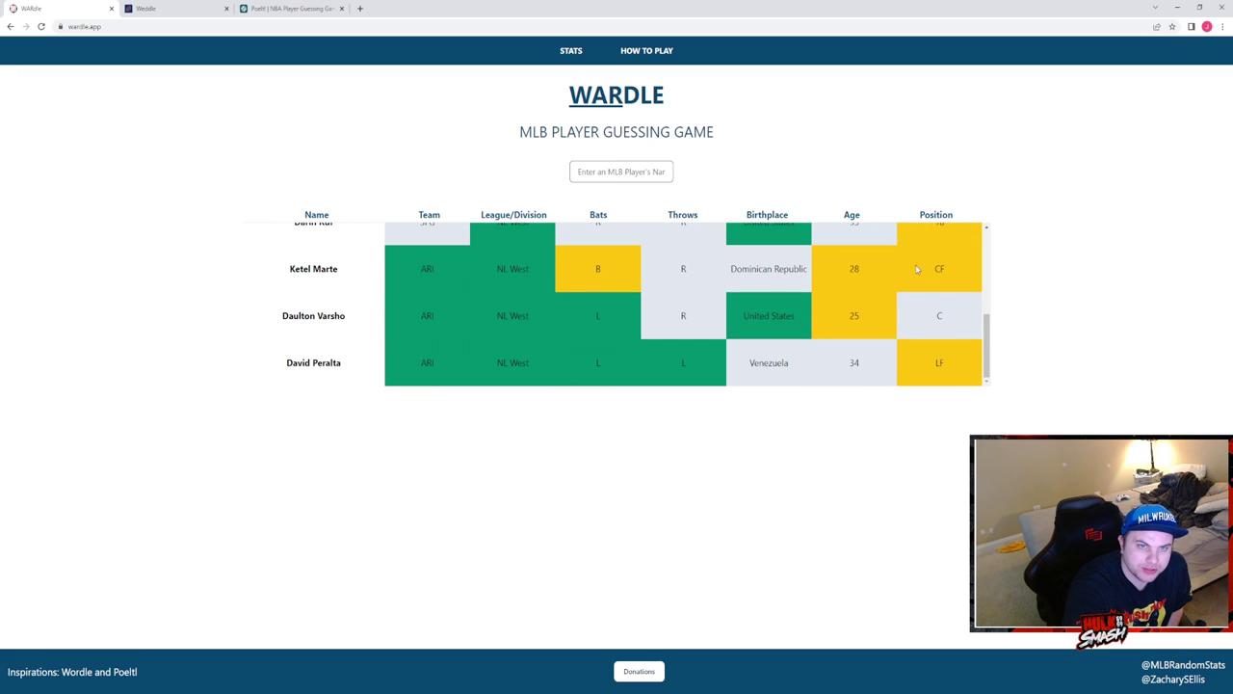
{"action": "left_click", "coordinate": [647, 173]}
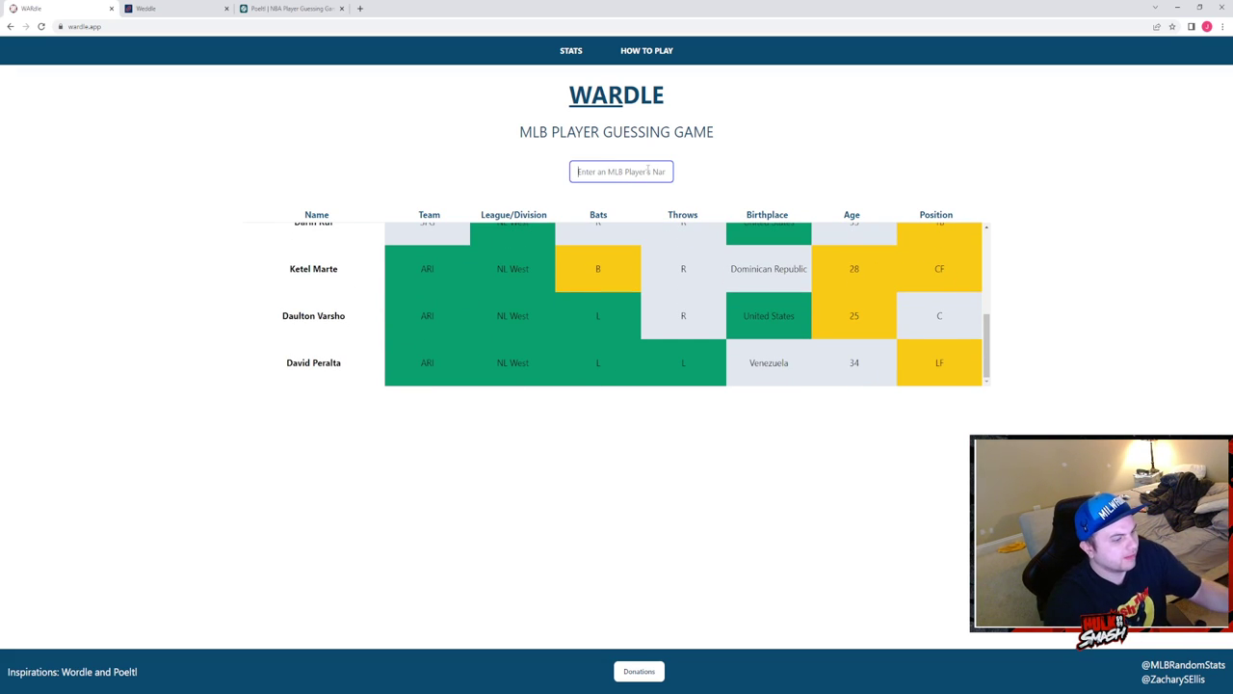
{"action": "type", "text": "w"}
{"action": "key", "text": "BackSpace"}
{"action": "type", "text": "walker"}
{"action": "left_click", "coordinate": [635, 193]}
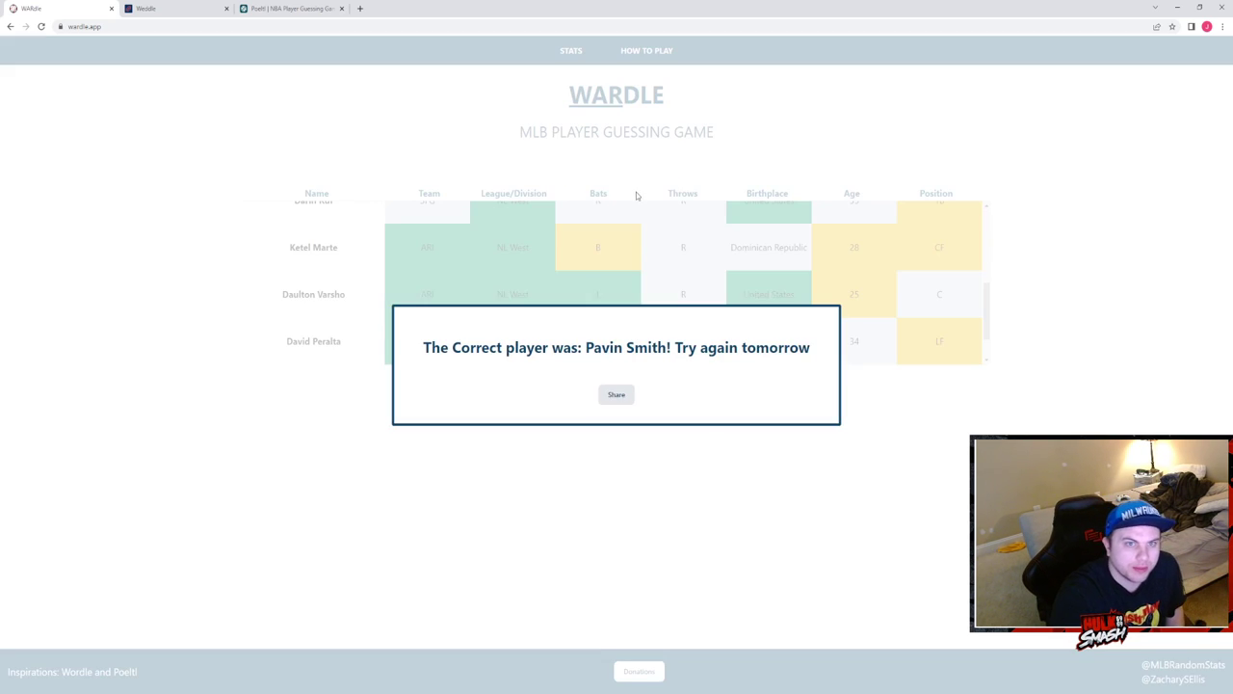
{"action": "left_click", "coordinate": [889, 393]}
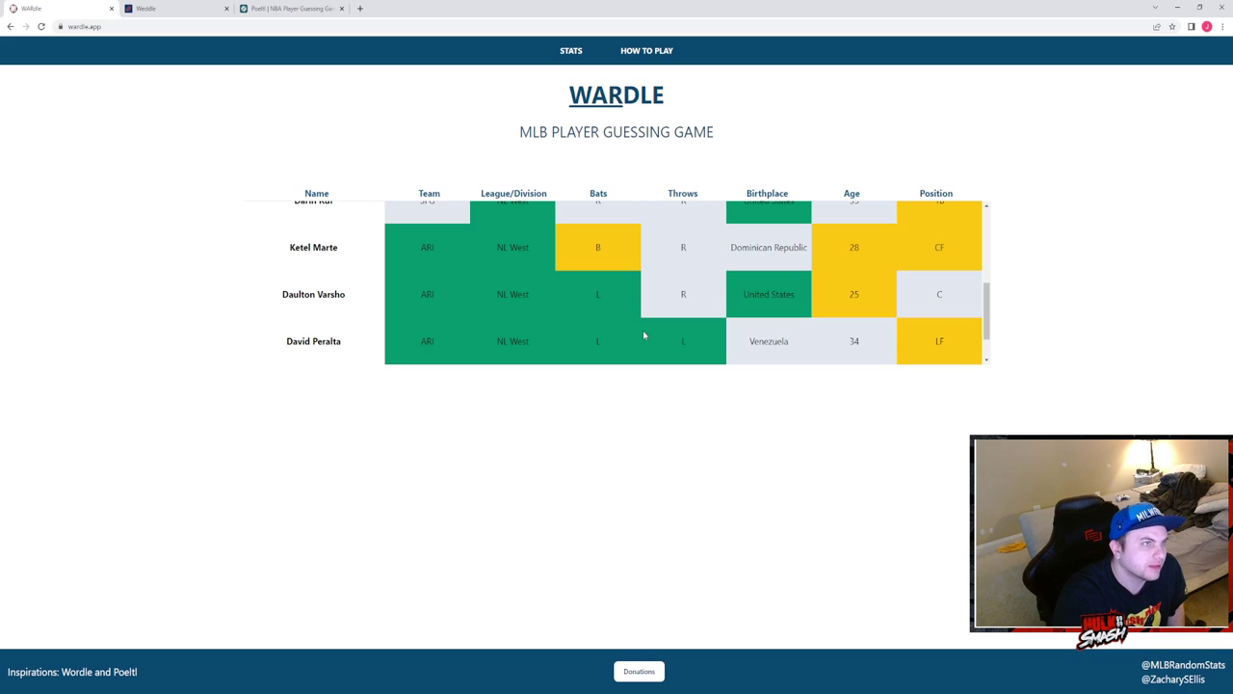
Step: Close Wardle and guess A.J. Brown as Weddle's first player
{"action": "left_click", "coordinate": [111, 8]}
{"action": "left_click", "coordinate": [578, 177]}
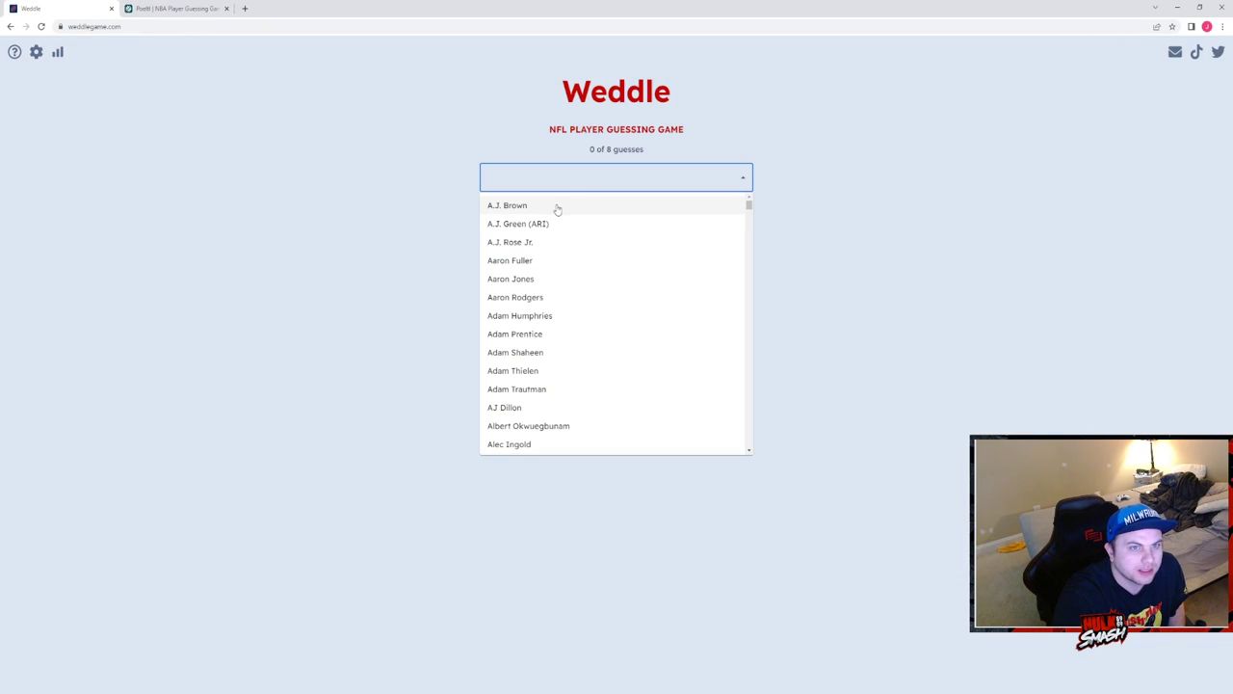
{"action": "left_click", "coordinate": [556, 206]}
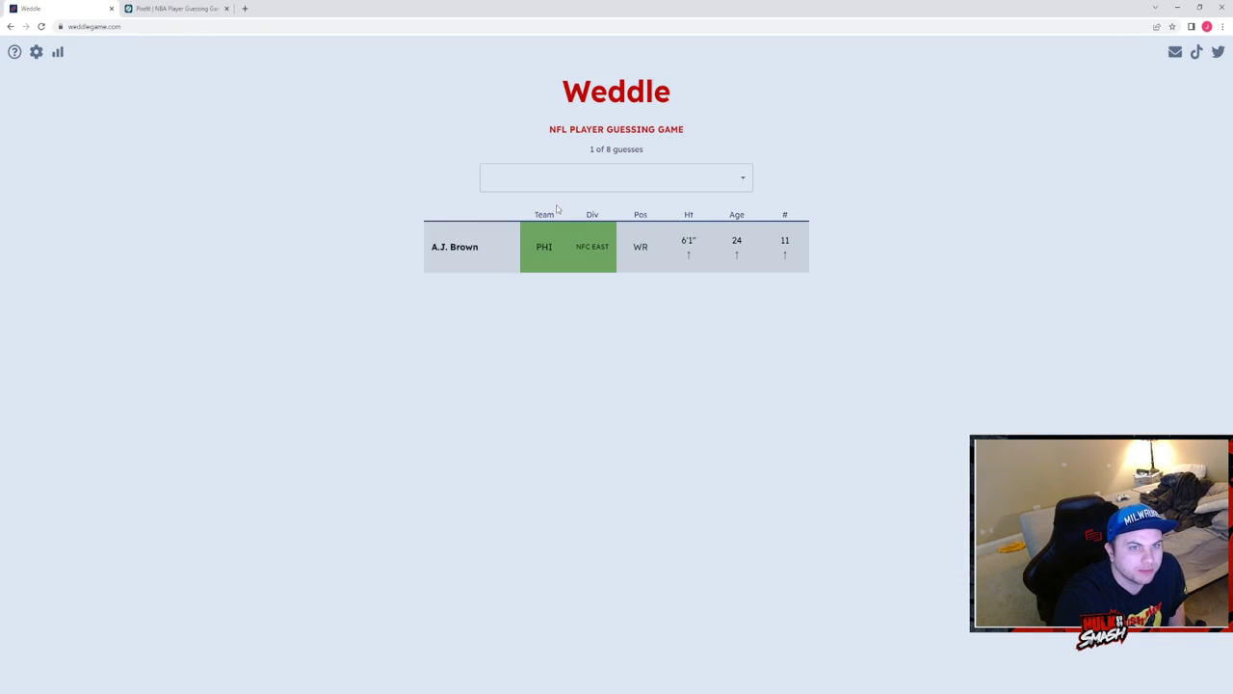
Step: Guess Jalen Hurts and Miles Sanders as the second and third players
{"action": "left_click", "coordinate": [609, 174]}
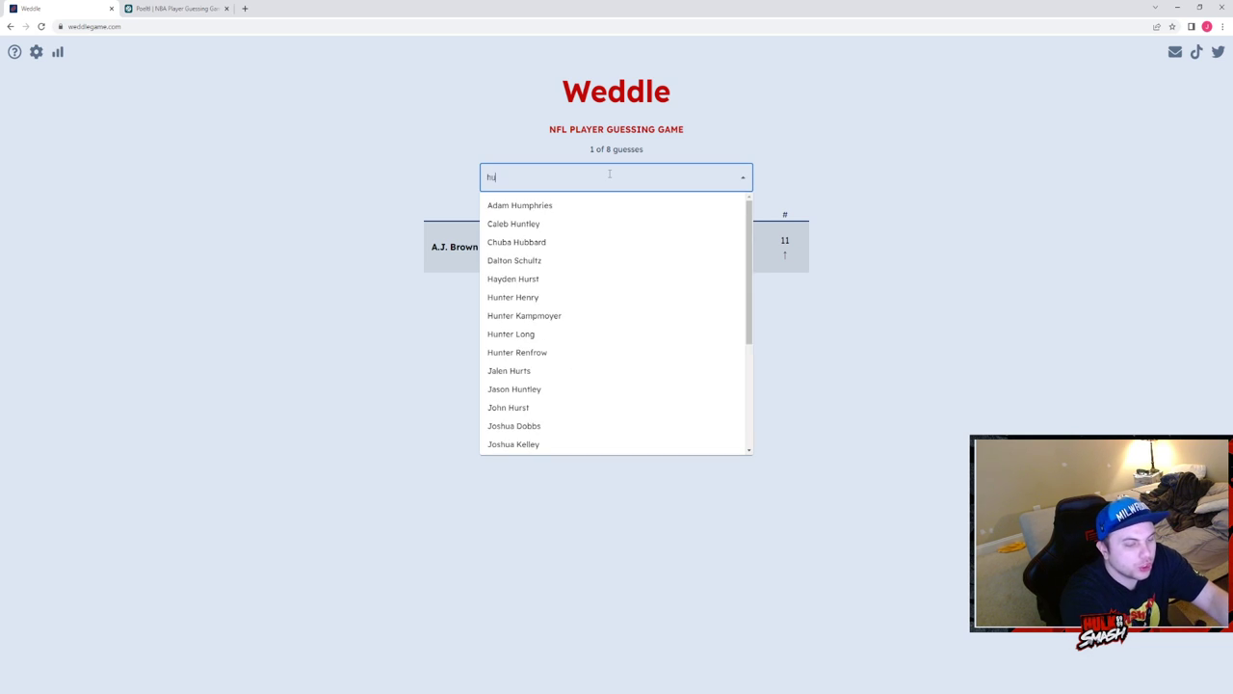
{"action": "type", "text": "hurts"}
{"action": "left_click", "coordinate": [589, 206]}
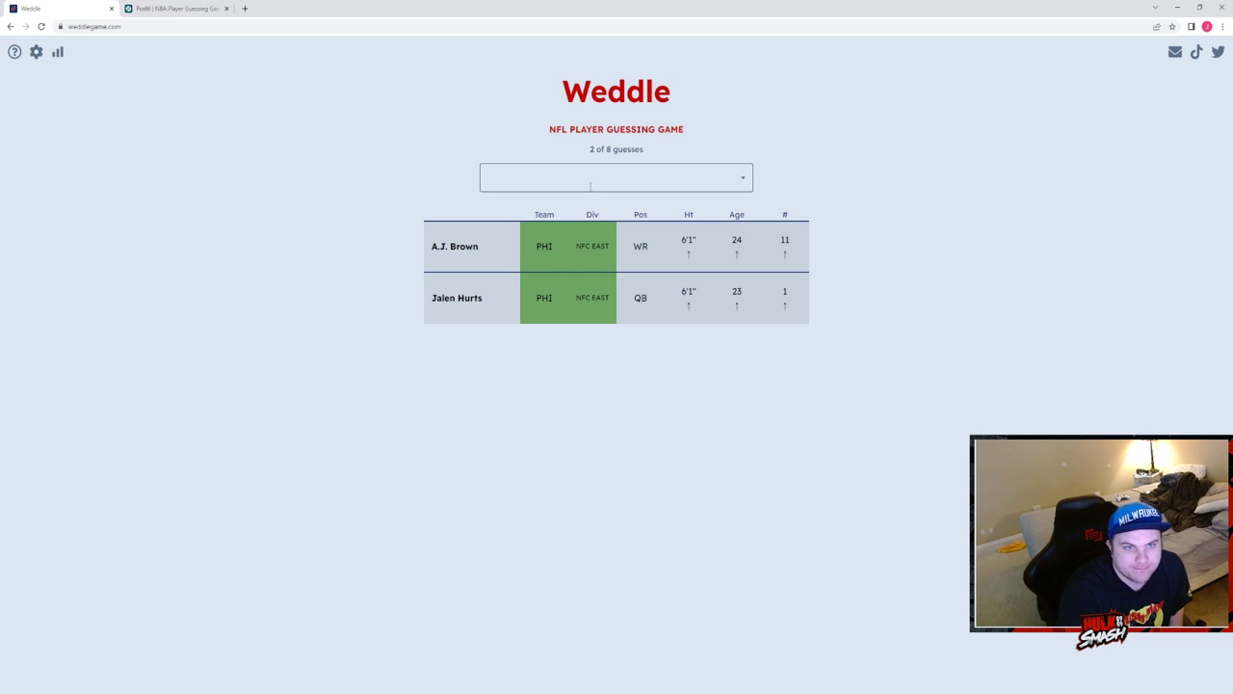
{"action": "left_click", "coordinate": [593, 177]}
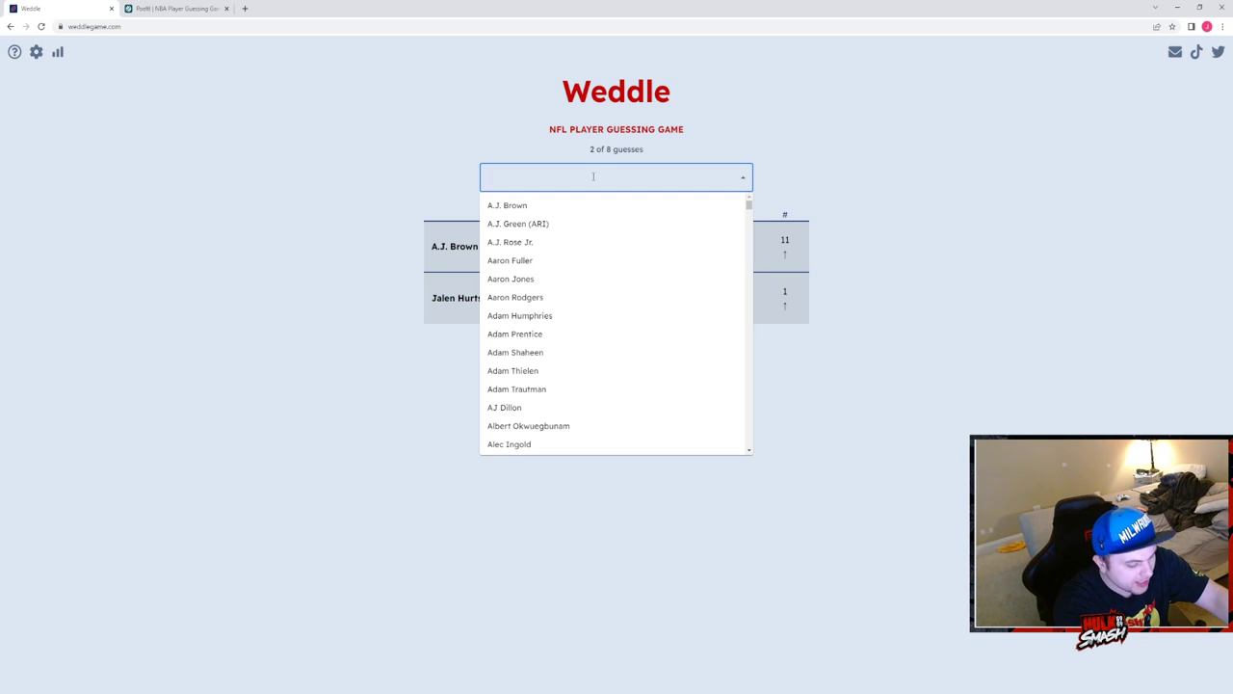
{"action": "type", "text": "mil"}
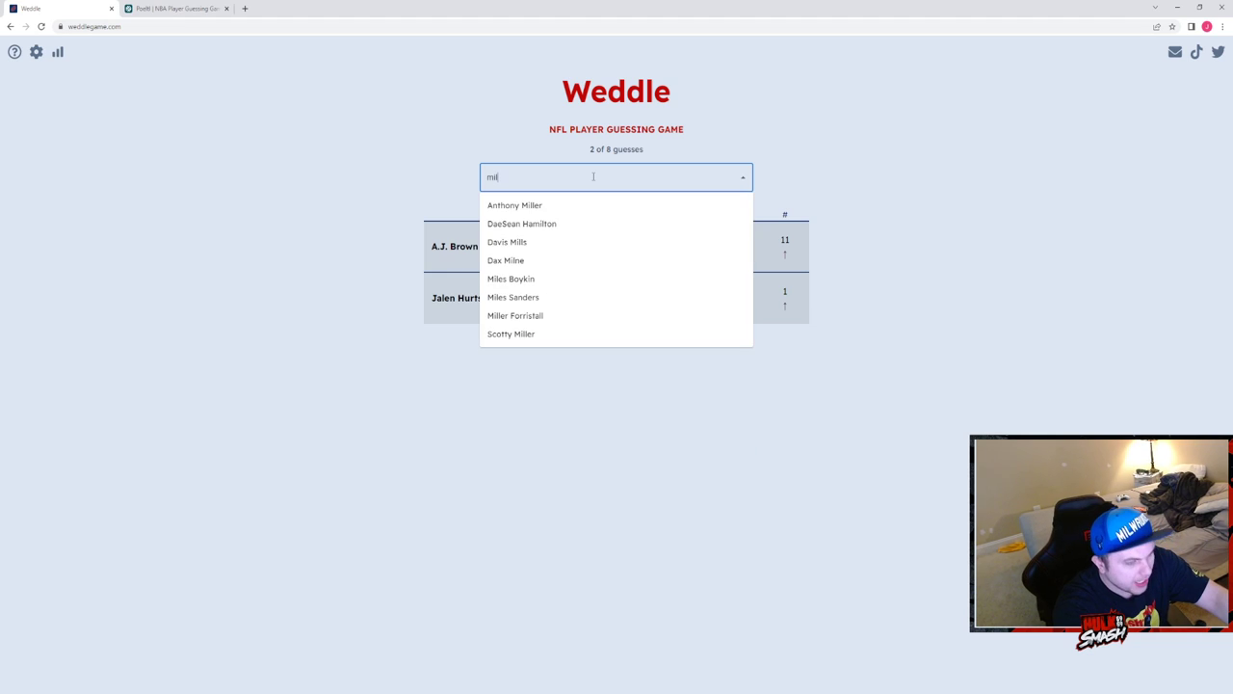
{"action": "type", "text": "er"}
{"action": "key", "text": "BackSpace"}
{"action": "type", "text": "s"}
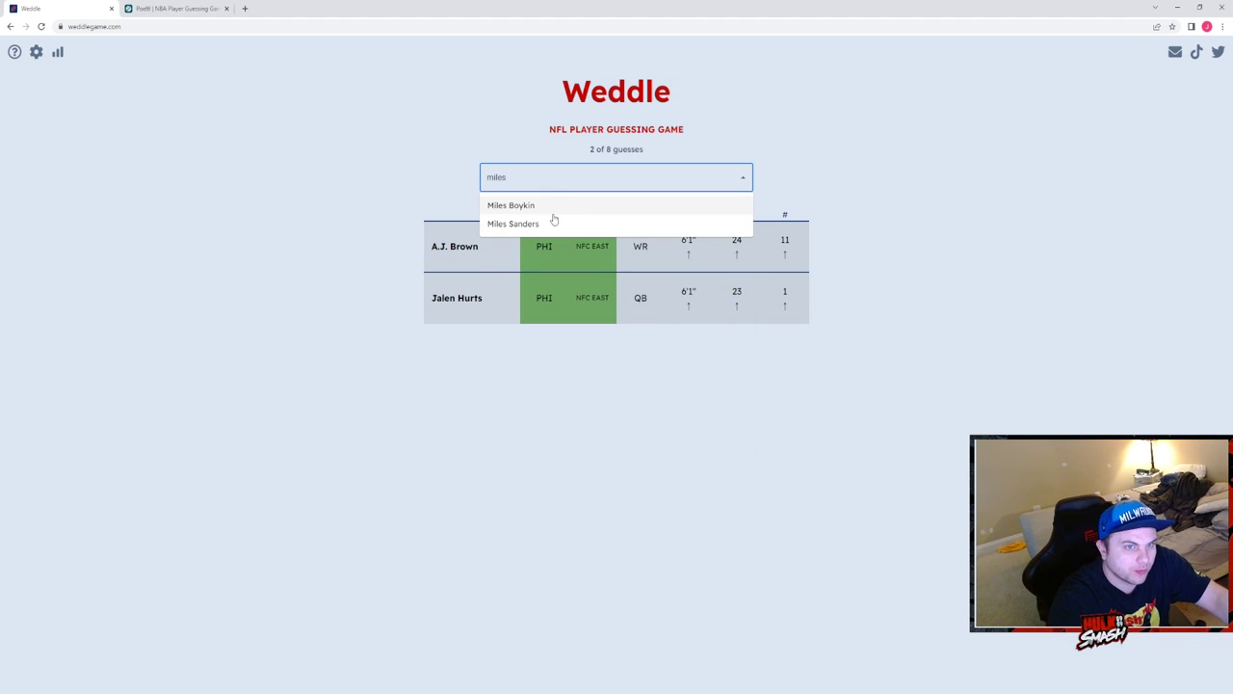
{"action": "left_click", "coordinate": [552, 219]}
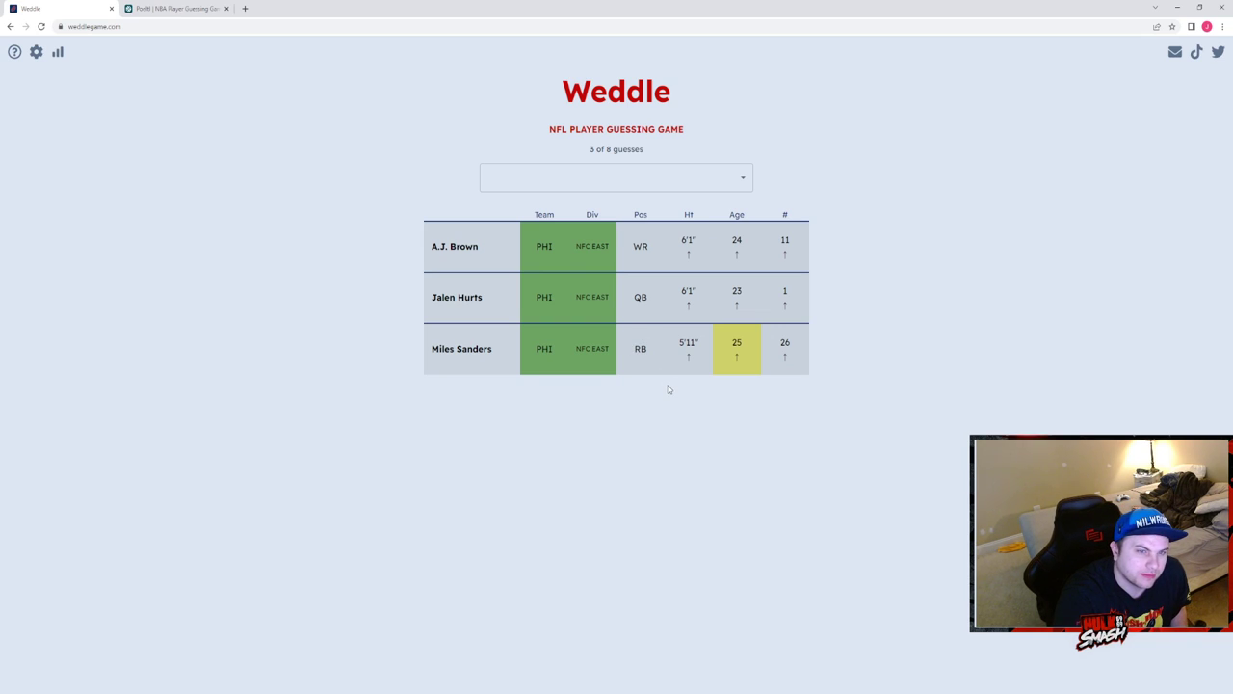
{"action": "left_click", "coordinate": [606, 179]}
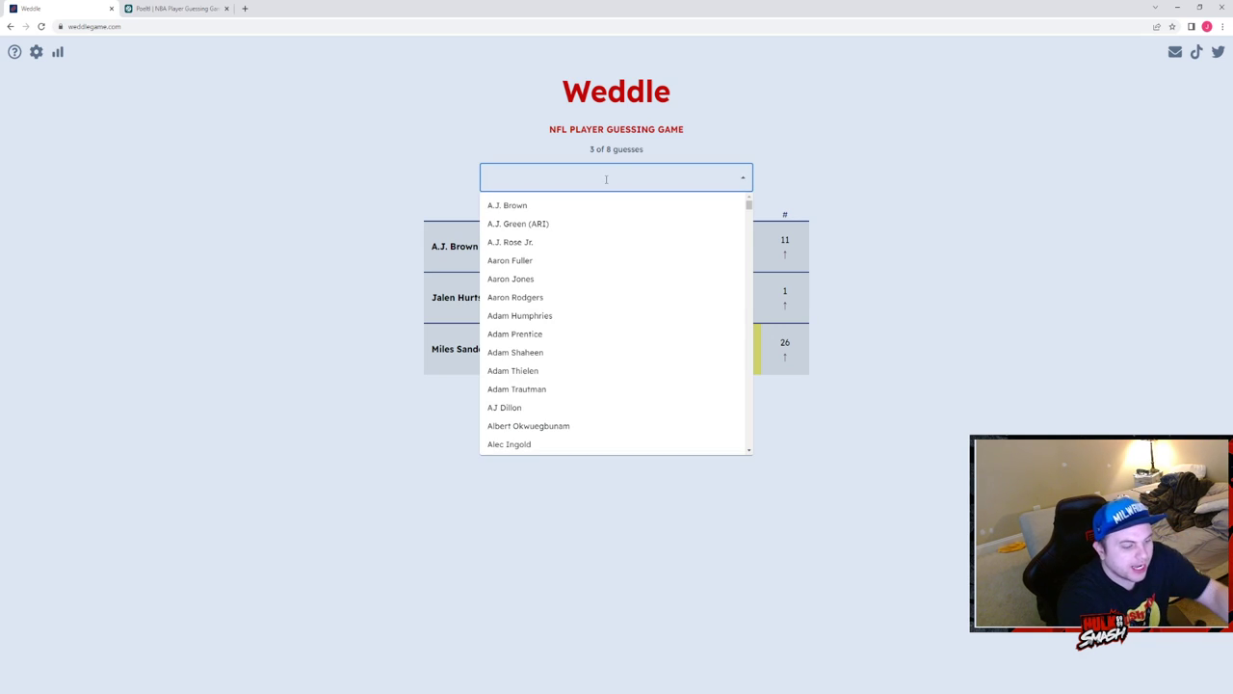
{"action": "type", "text": "godd"}
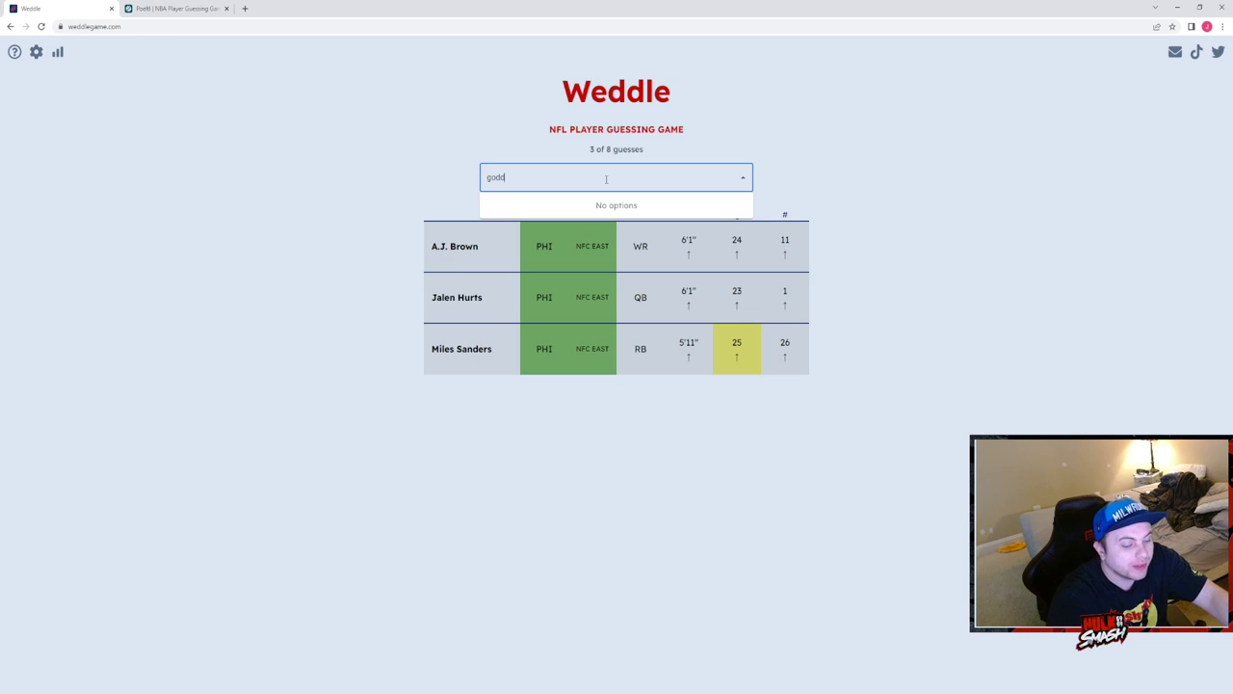
{"action": "key", "text": "BackSpace"}
{"action": "key", "text": "BackSpace"}
{"action": "key", "text": "BackSpace"}
{"action": "key", "text": "BackSpace"}
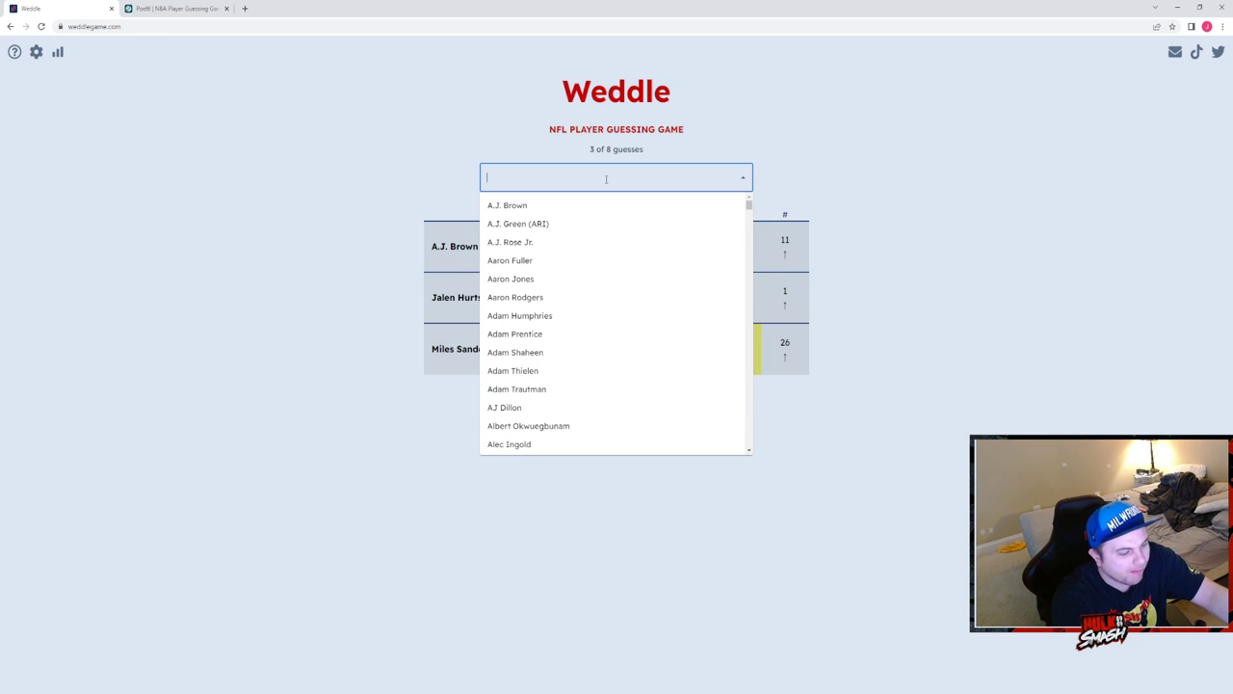
{"action": "type", "text": "maddo"}
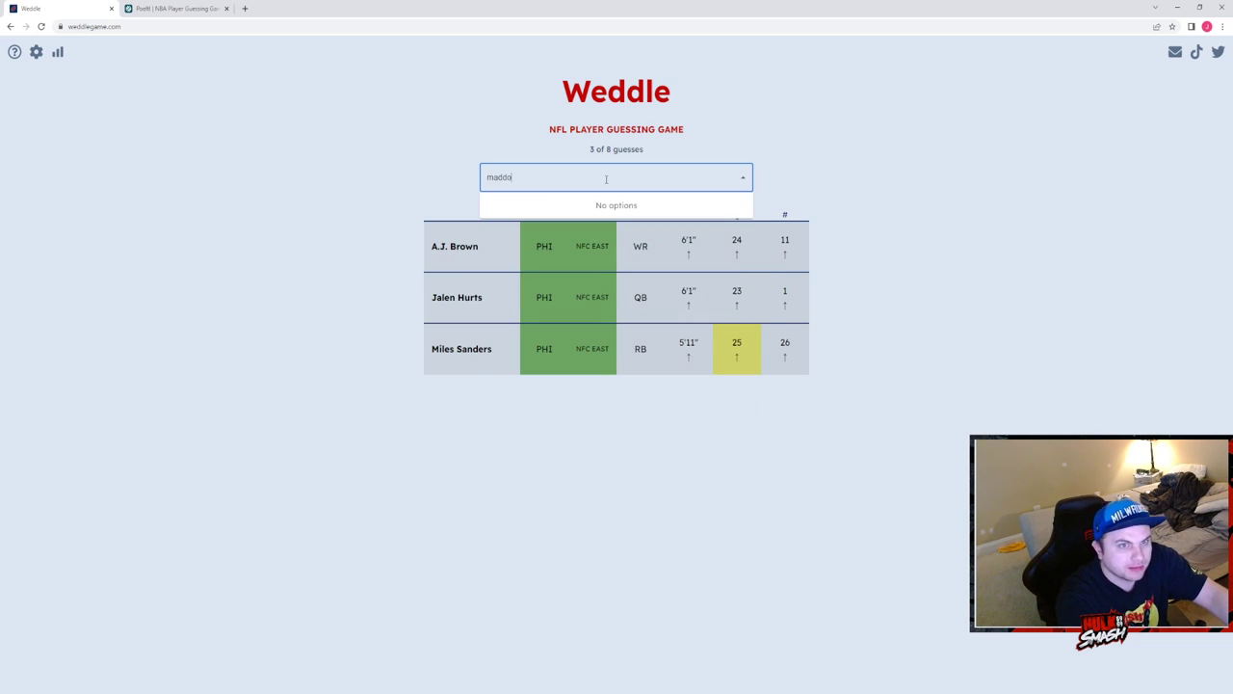
{"action": "key", "text": "BackSpace"}
{"action": "key", "text": "BackSpace"}
{"action": "key", "text": "BackSpace"}
{"action": "key", "text": "BackSpace"}
{"action": "key", "text": "BackSpace"}
{"action": "type", "text": "avont"}
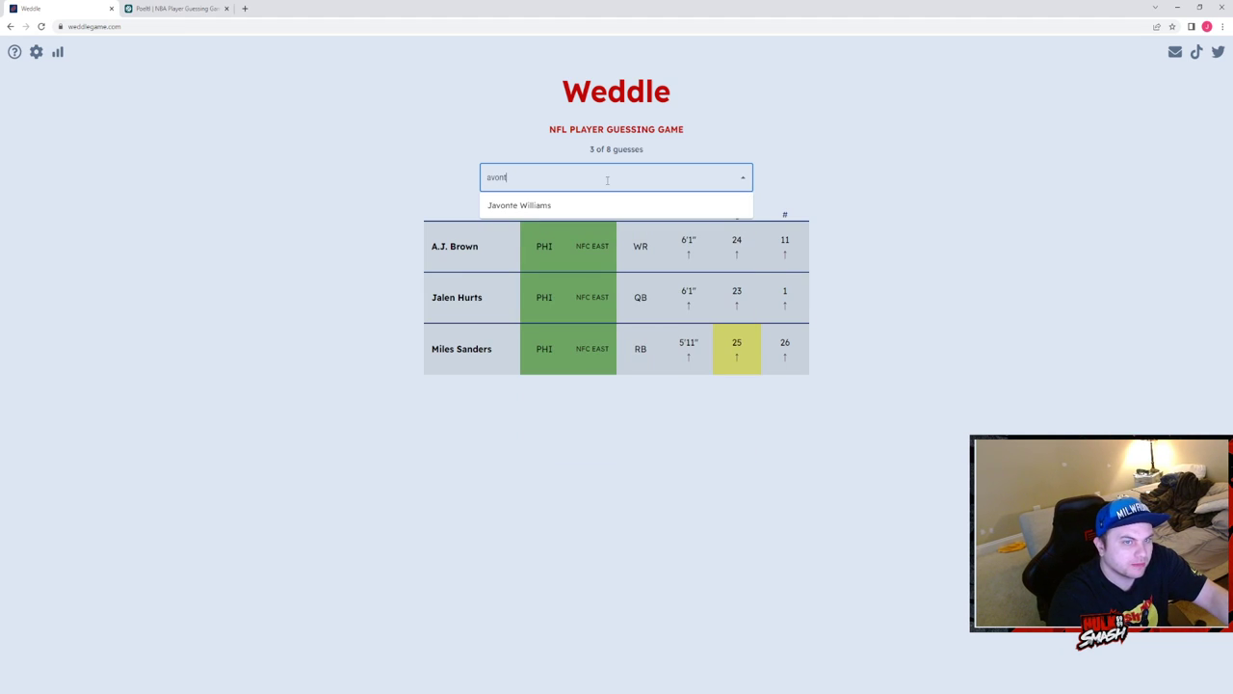
{"action": "key", "text": "BackSpace"}
{"action": "key", "text": "BackSpace"}
{"action": "key", "text": "BackSpace"}
{"action": "key", "text": "BackSpace"}
{"action": "key", "text": "BackSpace"}
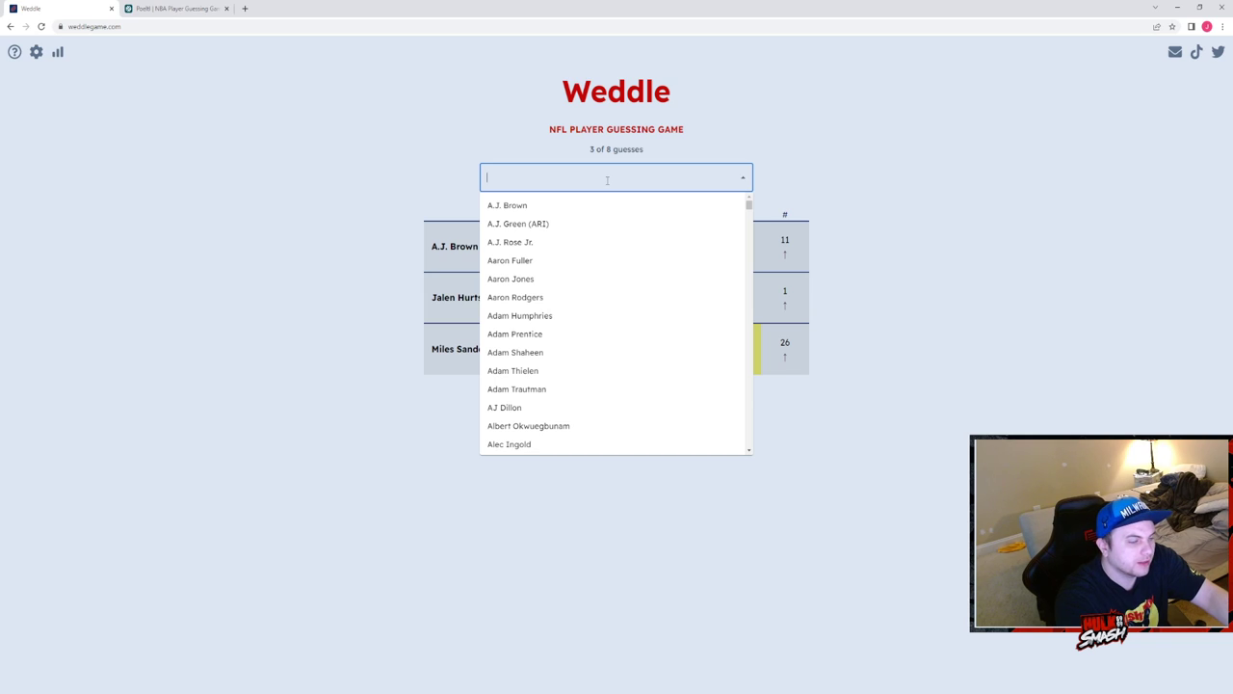
{"action": "left_click", "coordinate": [417, 171]}
{"action": "left_click", "coordinate": [574, 183]}
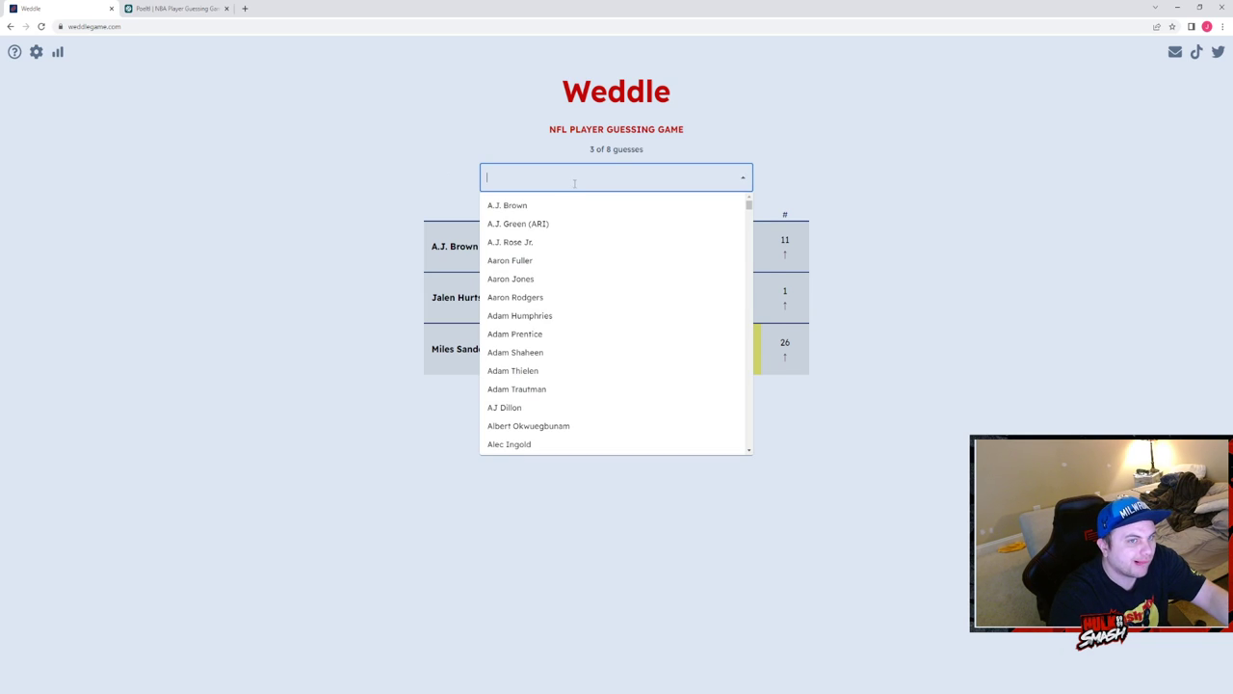
{"action": "left_click", "coordinate": [395, 185]}
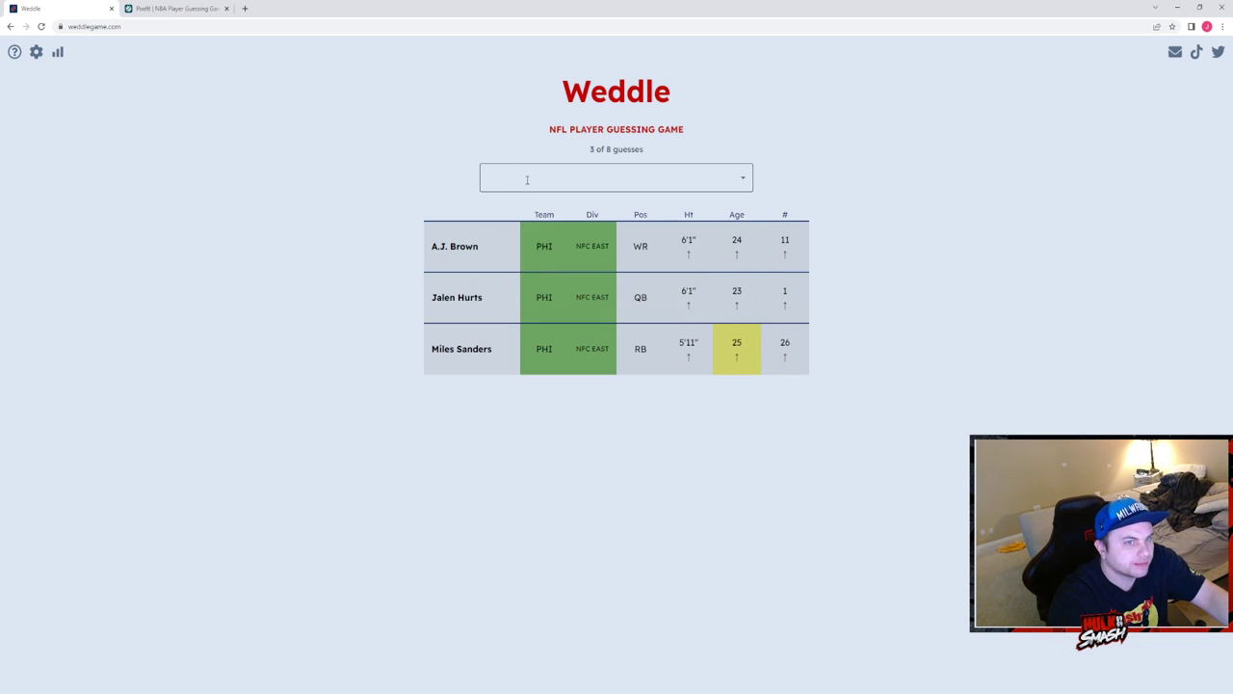
{"action": "left_click", "coordinate": [527, 179]}
{"action": "type", "text": "grh"}
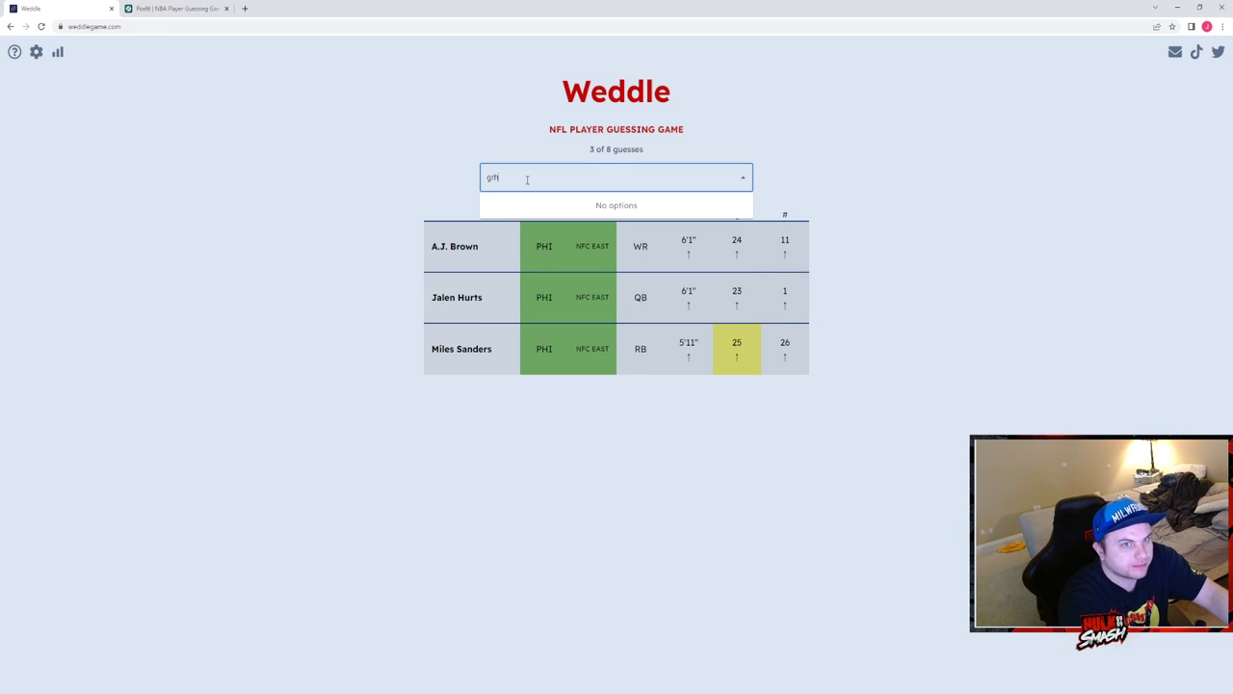
{"action": "key", "text": "BackSpace"}
{"action": "key", "text": "BackSpace"}
{"action": "type", "text": "raham"}
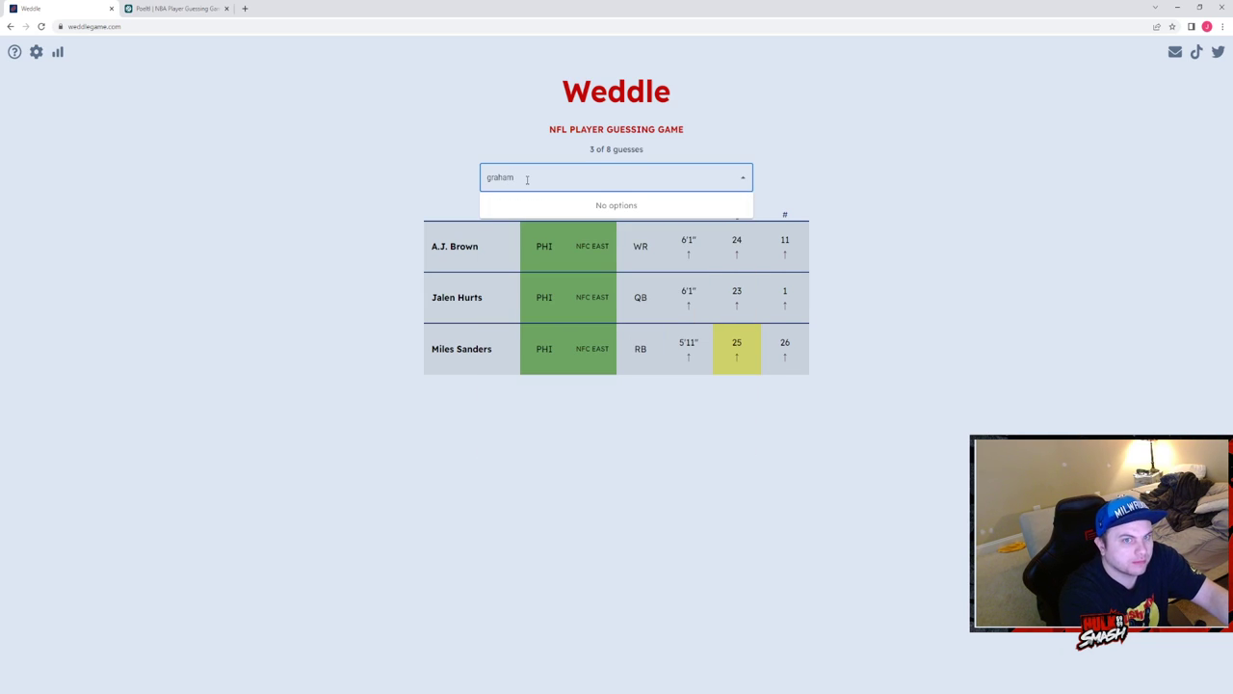
{"action": "key", "text": "BackSpace"}
{"action": "key", "text": "BackSpace"}
{"action": "key", "text": "BackSpace"}
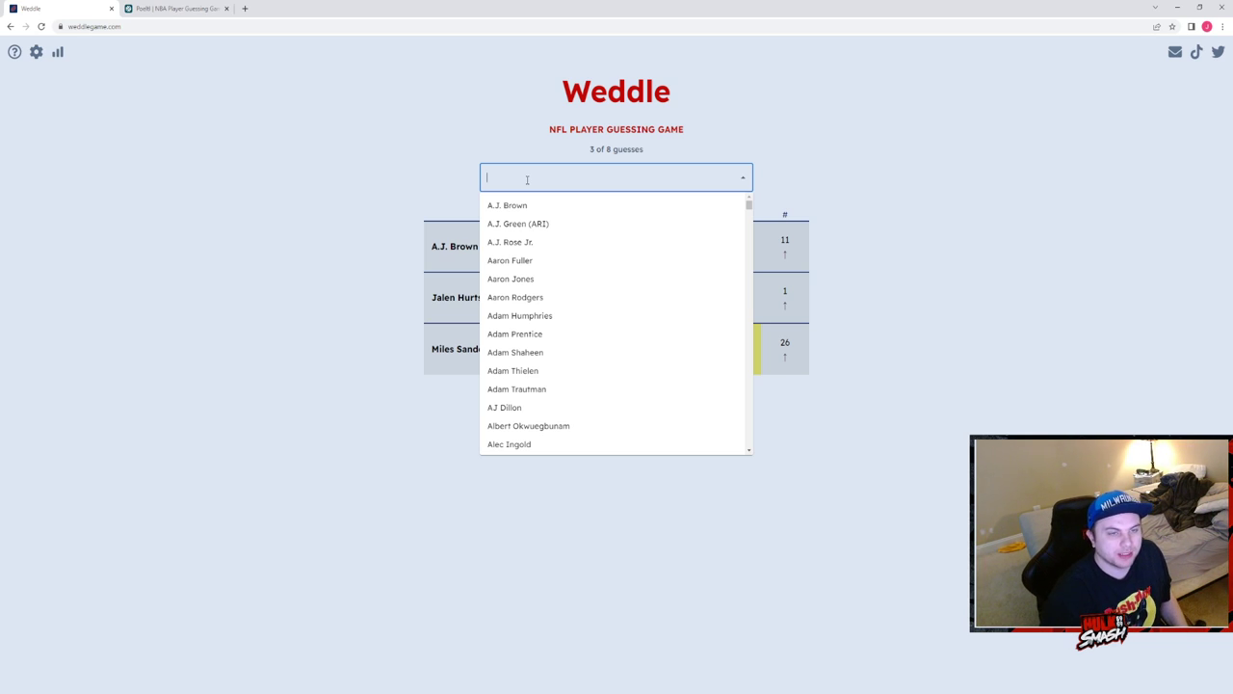
{"action": "left_click", "coordinate": [373, 287]}
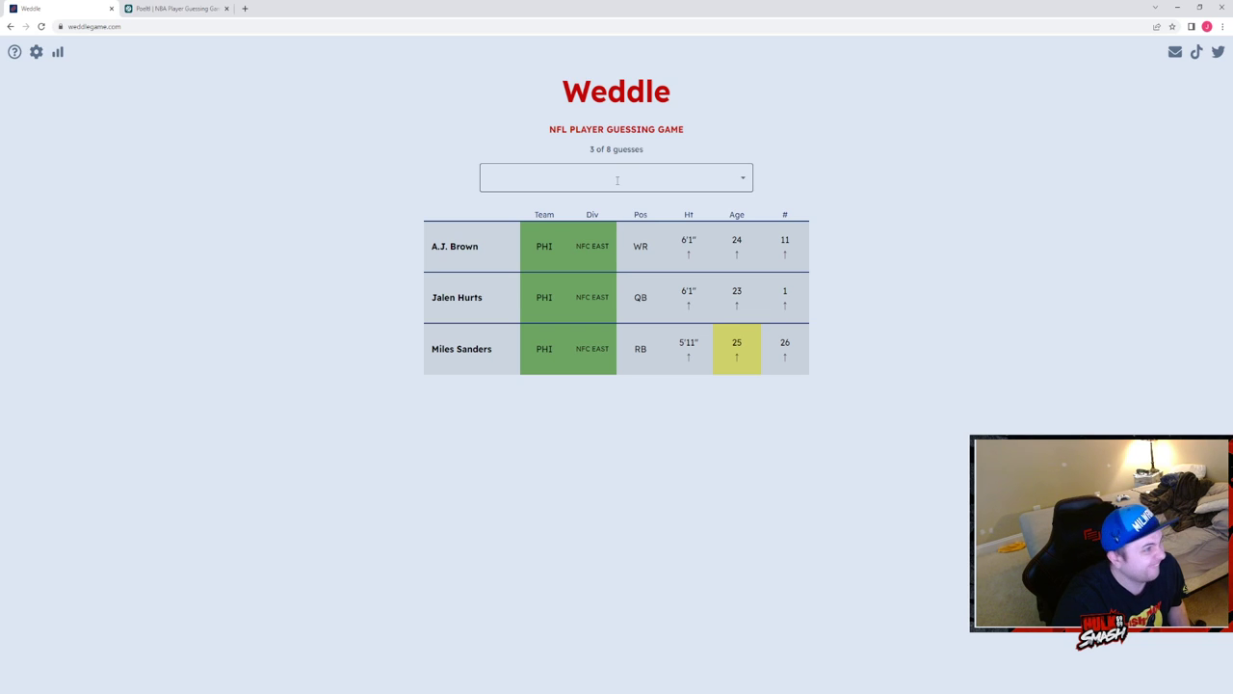
{"action": "left_click", "coordinate": [617, 179]}
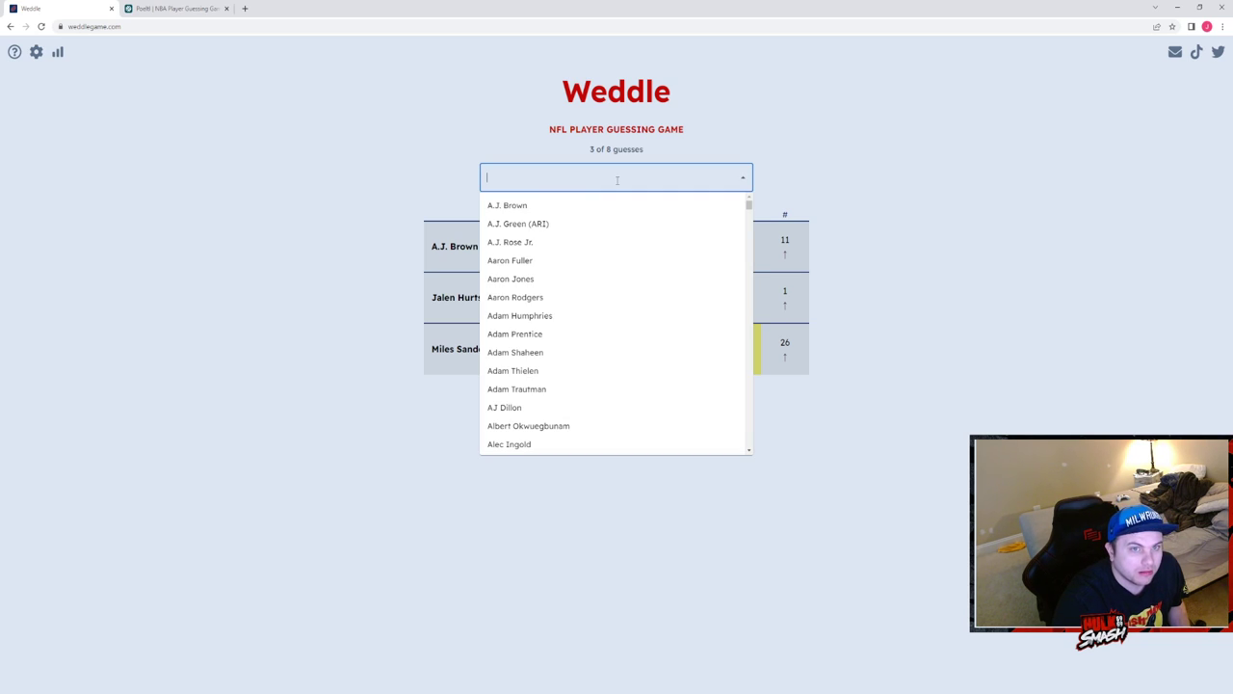
{"action": "scroll", "coordinate": [594, 361], "scroll_direction": "down", "scroll_amount": 3}
{"action": "scroll", "coordinate": [592, 344], "scroll_direction": "down", "scroll_amount": 3}
{"action": "scroll", "coordinate": [592, 344], "scroll_direction": "down", "scroll_amount": 3}
{"action": "scroll", "coordinate": [592, 344], "scroll_direction": "down", "scroll_amount": 3}
{"action": "scroll", "coordinate": [592, 344], "scroll_direction": "down", "scroll_amount": 3}
{"action": "scroll", "coordinate": [591, 347], "scroll_direction": "down", "scroll_amount": 3}
{"action": "scroll", "coordinate": [590, 350], "scroll_direction": "down", "scroll_amount": 3}
{"action": "scroll", "coordinate": [590, 350], "scroll_direction": "down", "scroll_amount": 3}
{"action": "scroll", "coordinate": [589, 352], "scroll_direction": "down", "scroll_amount": 3}
{"action": "scroll", "coordinate": [589, 354], "scroll_direction": "down", "scroll_amount": 3}
{"action": "scroll", "coordinate": [587, 358], "scroll_direction": "down", "scroll_amount": 3}
{"action": "scroll", "coordinate": [587, 357], "scroll_direction": "down", "scroll_amount": 3}
{"action": "scroll", "coordinate": [587, 358], "scroll_direction": "down", "scroll_amount": 3}
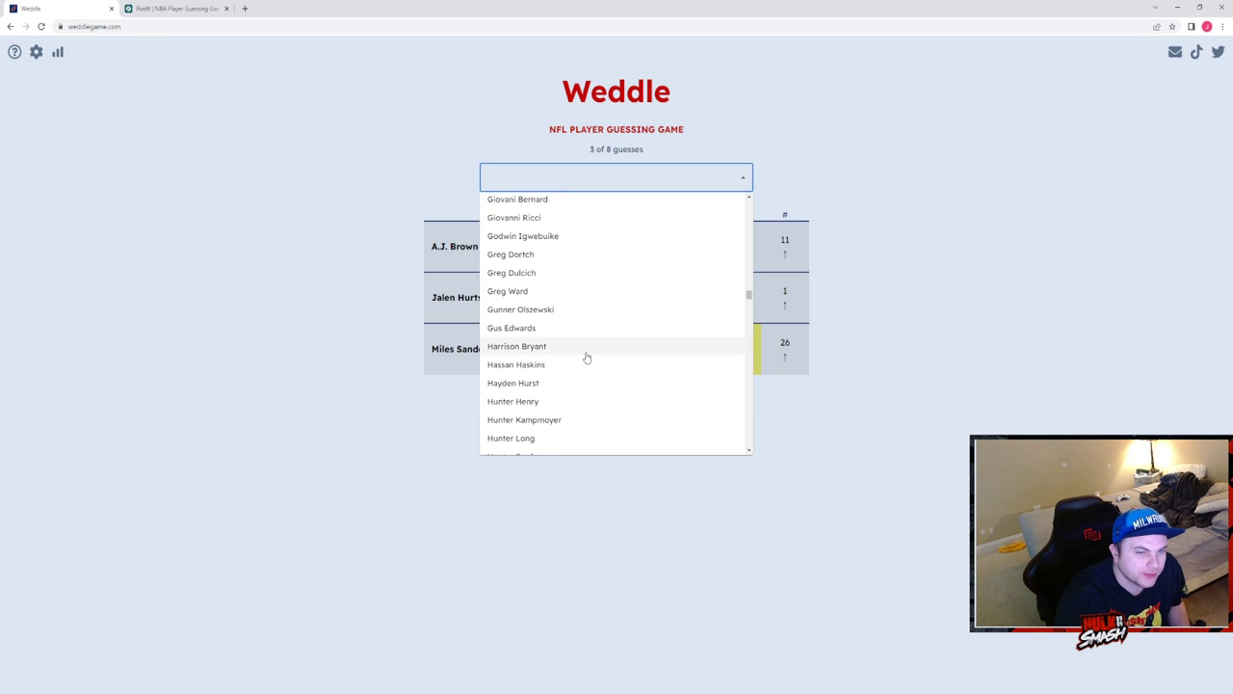
{"action": "scroll", "coordinate": [587, 358], "scroll_direction": "down", "scroll_amount": 3}
{"action": "scroll", "coordinate": [587, 357], "scroll_direction": "down", "scroll_amount": 3}
{"action": "scroll", "coordinate": [587, 358], "scroll_direction": "down", "scroll_amount": 3}
{"action": "scroll", "coordinate": [587, 357], "scroll_direction": "down", "scroll_amount": 3}
{"action": "scroll", "coordinate": [587, 358], "scroll_direction": "down", "scroll_amount": 3}
{"action": "scroll", "coordinate": [587, 358], "scroll_direction": "down", "scroll_amount": 3}
{"action": "scroll", "coordinate": [587, 357], "scroll_direction": "down", "scroll_amount": 3}
{"action": "scroll", "coordinate": [586, 357], "scroll_direction": "down", "scroll_amount": 3}
{"action": "scroll", "coordinate": [587, 357], "scroll_direction": "down", "scroll_amount": 3}
{"action": "scroll", "coordinate": [587, 357], "scroll_direction": "down", "scroll_amount": 3}
{"action": "scroll", "coordinate": [586, 357], "scroll_direction": "down", "scroll_amount": 3}
{"action": "scroll", "coordinate": [587, 357], "scroll_direction": "down", "scroll_amount": 3}
{"action": "scroll", "coordinate": [586, 357], "scroll_direction": "down", "scroll_amount": 3}
{"action": "scroll", "coordinate": [587, 357], "scroll_direction": "down", "scroll_amount": 3}
{"action": "scroll", "coordinate": [587, 357], "scroll_direction": "down", "scroll_amount": 3}
{"action": "scroll", "coordinate": [587, 357], "scroll_direction": "down", "scroll_amount": 3}
{"action": "scroll", "coordinate": [587, 358], "scroll_direction": "down", "scroll_amount": 3}
{"action": "scroll", "coordinate": [586, 358], "scroll_direction": "down", "scroll_amount": 3}
{"action": "scroll", "coordinate": [587, 358], "scroll_direction": "down", "scroll_amount": 3}
{"action": "scroll", "coordinate": [587, 358], "scroll_direction": "down", "scroll_amount": 3}
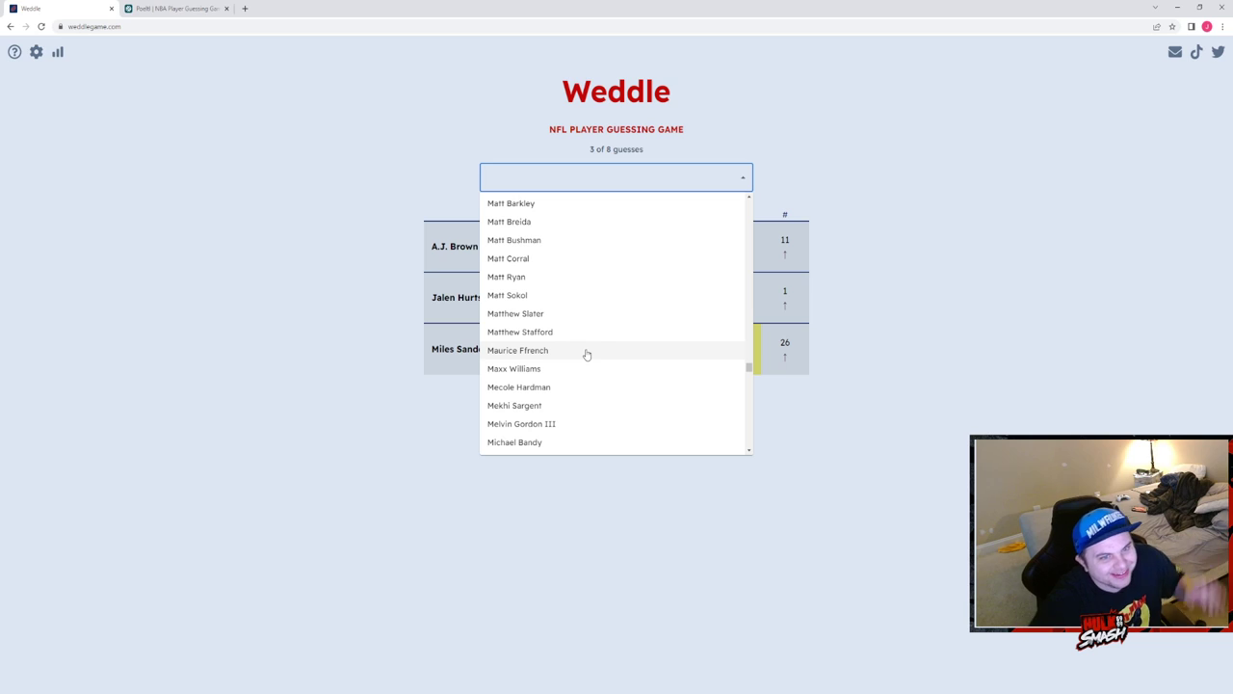
{"action": "scroll", "coordinate": [578, 354], "scroll_direction": "down", "scroll_amount": 3}
{"action": "scroll", "coordinate": [577, 353], "scroll_direction": "down", "scroll_amount": 1}
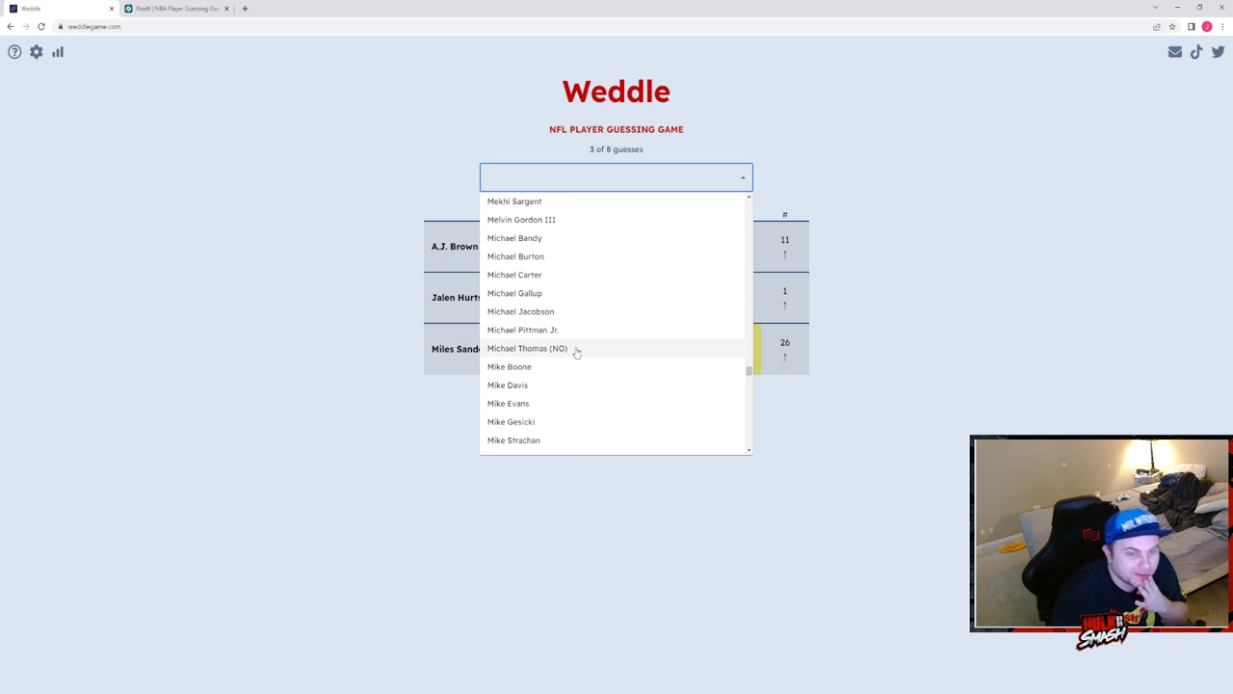
{"action": "scroll", "coordinate": [570, 356], "scroll_direction": "down", "scroll_amount": 2}
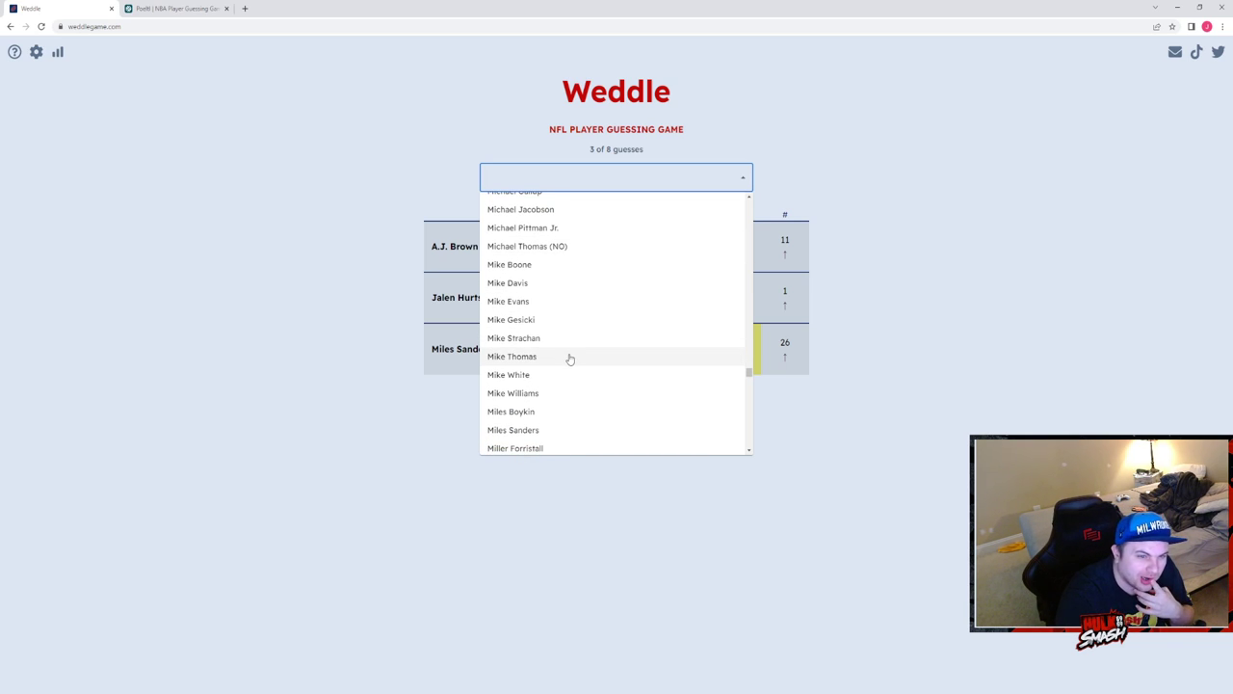
{"action": "scroll", "coordinate": [569, 358], "scroll_direction": "down", "scroll_amount": 2}
{"action": "scroll", "coordinate": [599, 393], "scroll_direction": "down", "scroll_amount": 1}
{"action": "scroll", "coordinate": [600, 393], "scroll_direction": "down", "scroll_amount": 1}
{"action": "scroll", "coordinate": [599, 393], "scroll_direction": "down", "scroll_amount": 2}
{"action": "scroll", "coordinate": [600, 393], "scroll_direction": "down", "scroll_amount": 1}
{"action": "scroll", "coordinate": [599, 393], "scroll_direction": "down", "scroll_amount": 2}
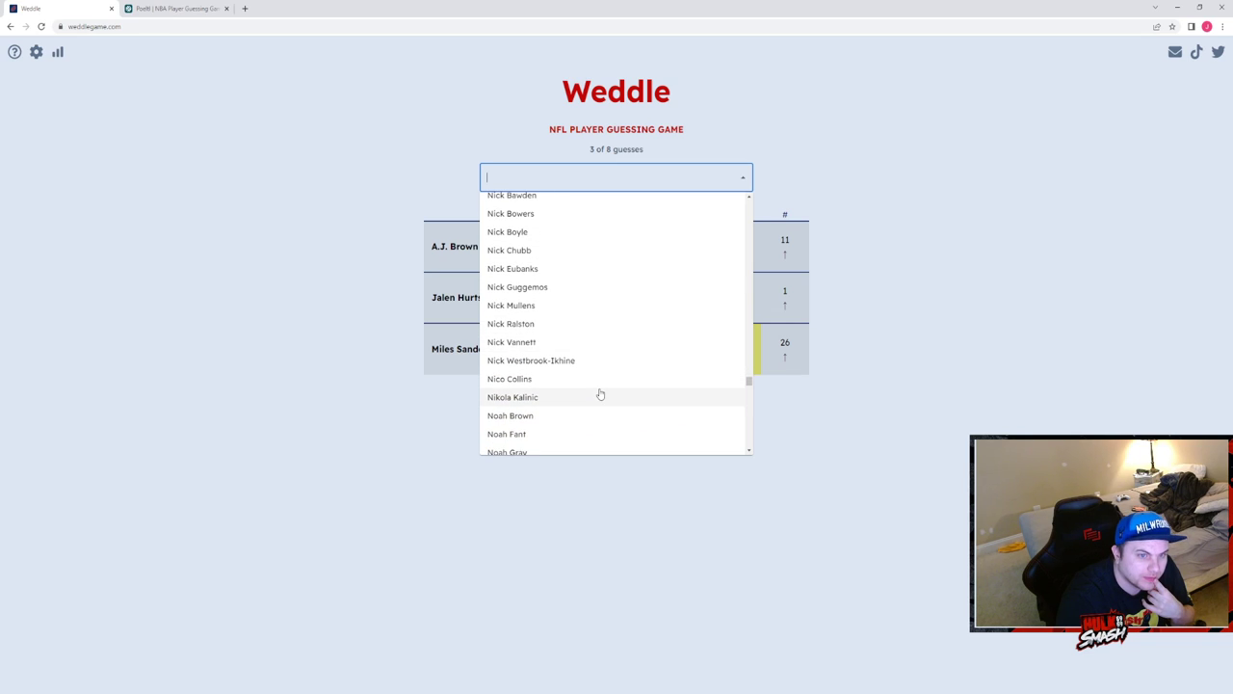
{"action": "scroll", "coordinate": [599, 393], "scroll_direction": "down", "scroll_amount": 2}
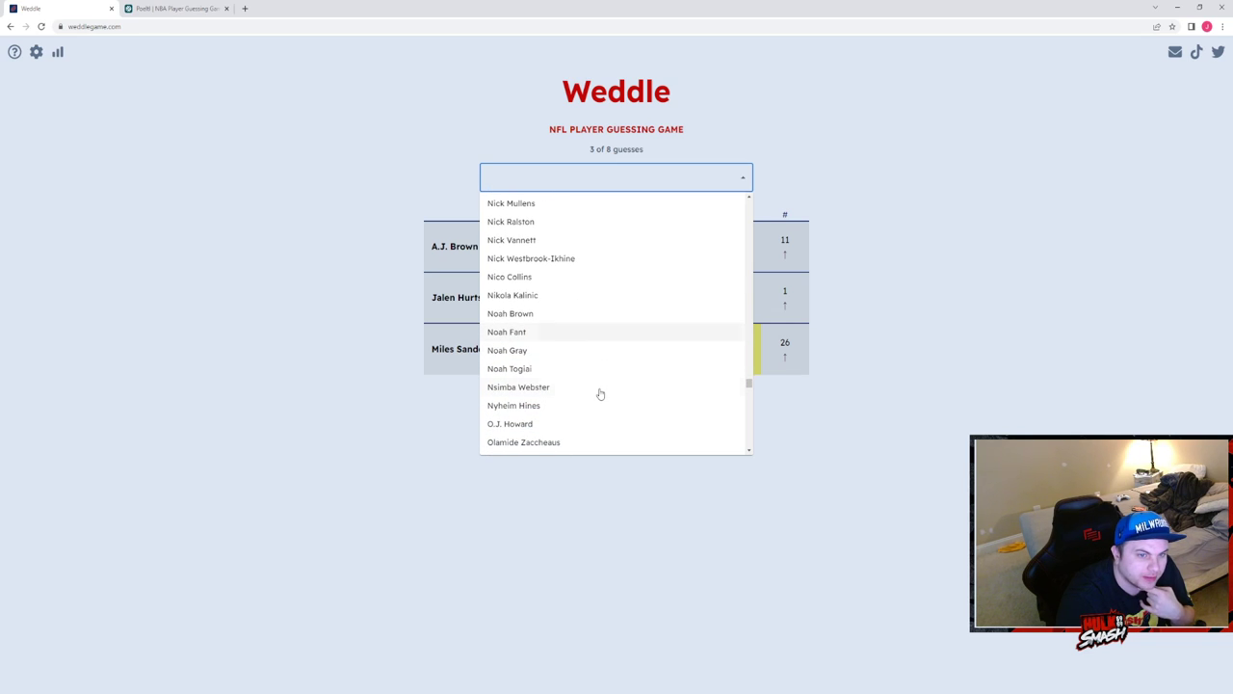
{"action": "left_click", "coordinate": [949, 369]}
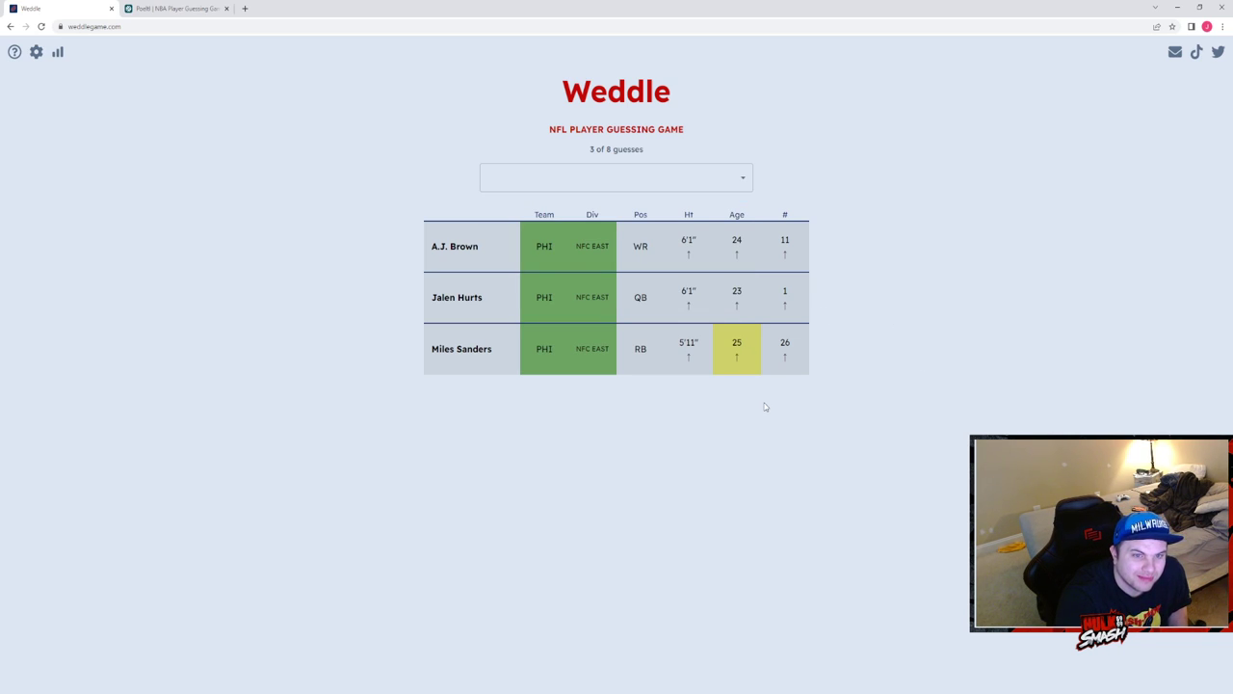
{"action": "left_click", "coordinate": [665, 178]}
{"action": "left_click", "coordinate": [896, 190]}
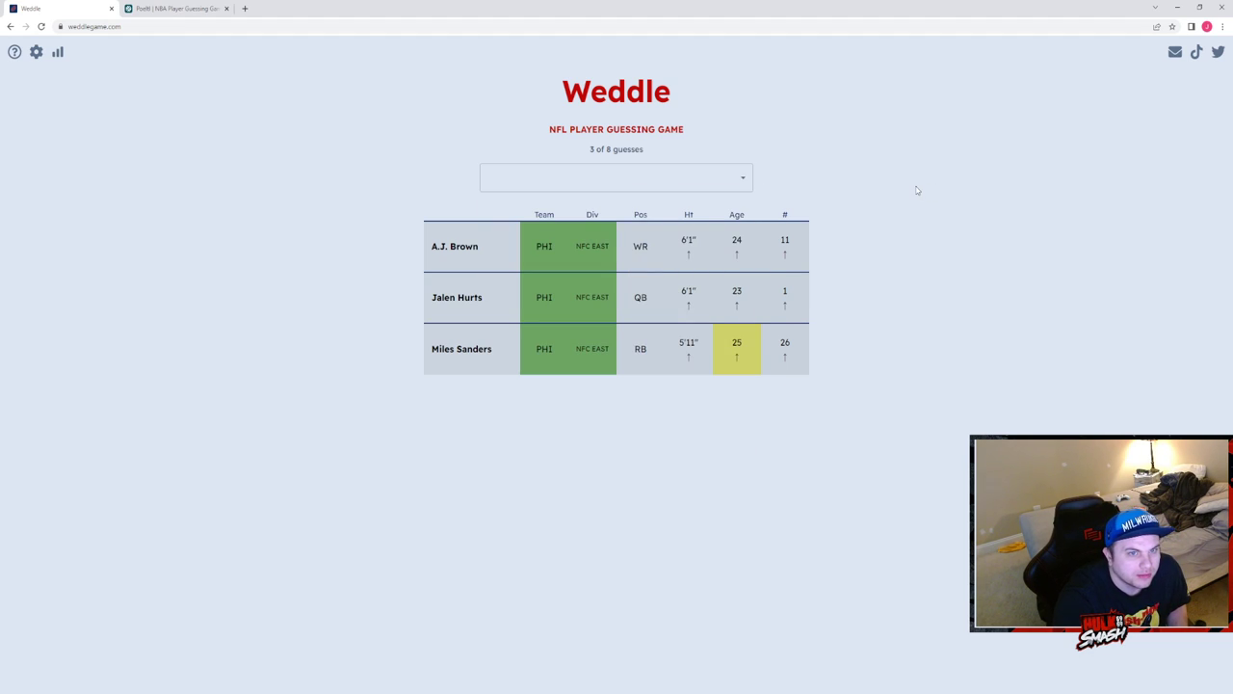
{"action": "left_click", "coordinate": [584, 183]}
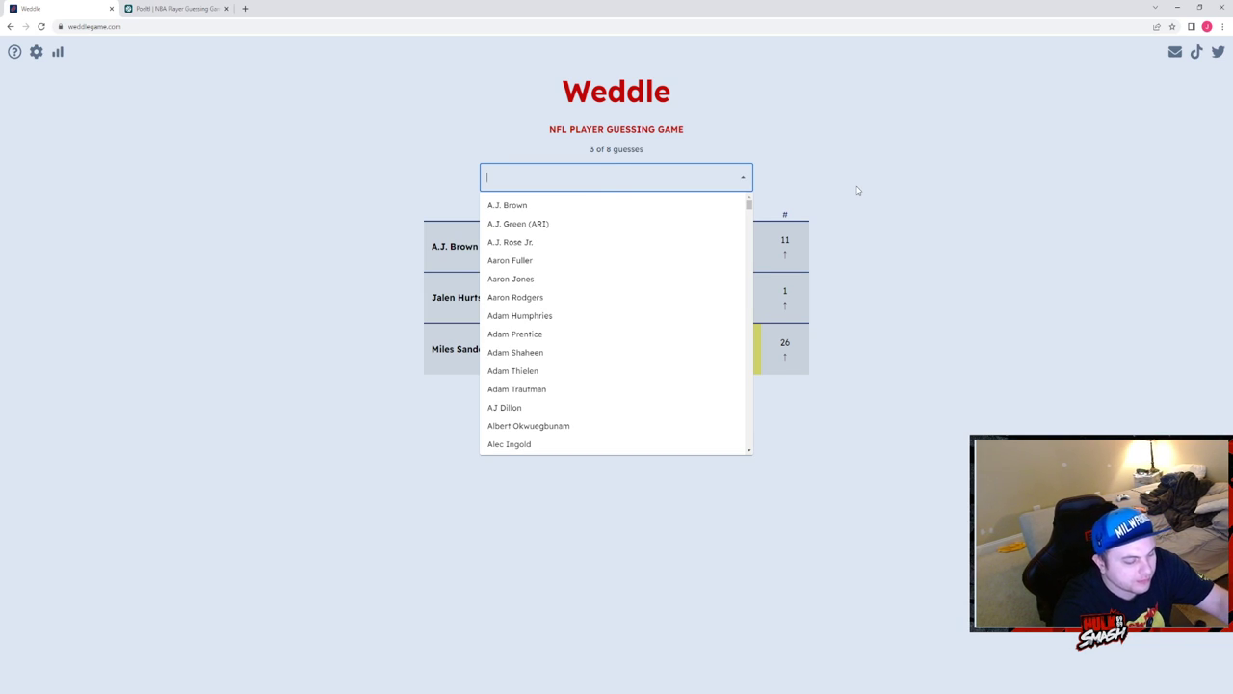
{"action": "type", "text": "crosb"}
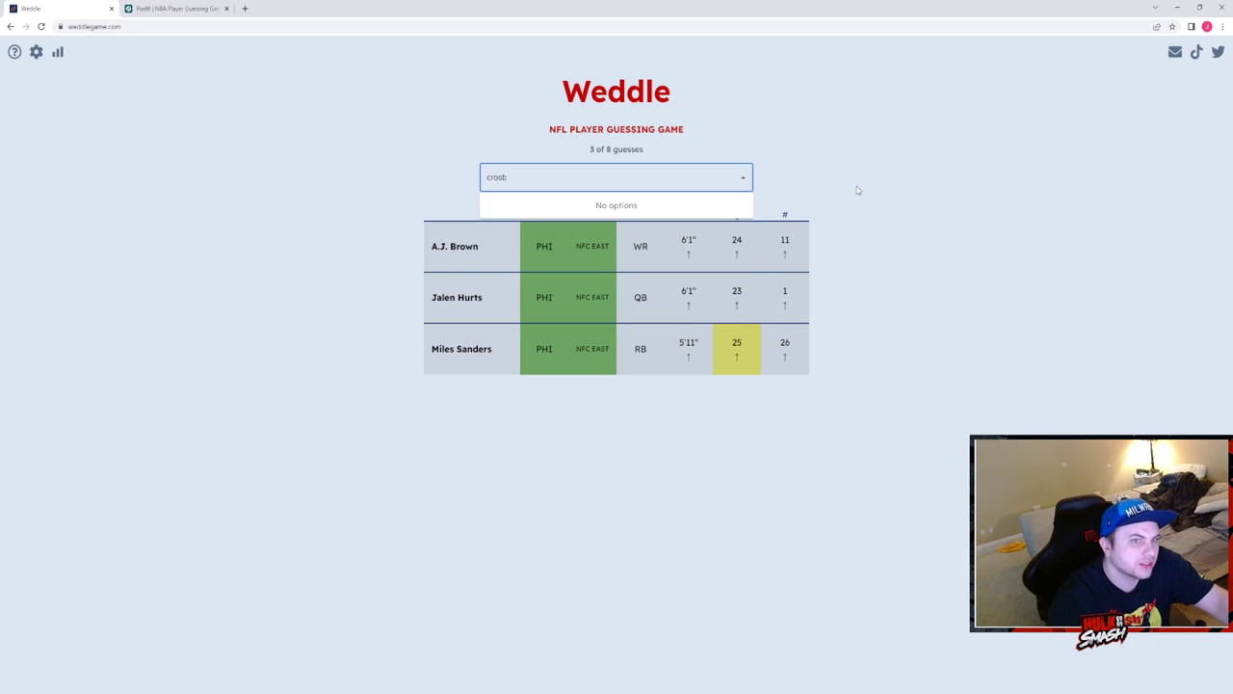
{"action": "key", "text": "BackSpace"}
{"action": "key", "text": "BackSpace"}
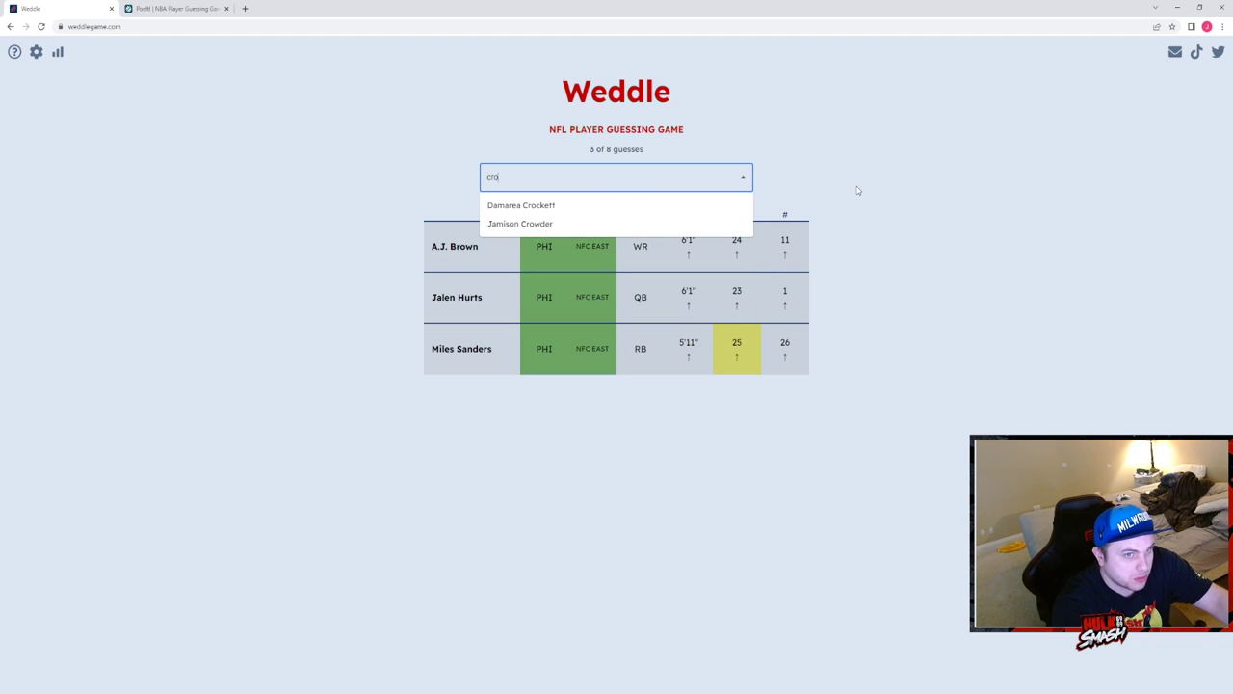
{"action": "key", "text": "BackSpace"}
{"action": "key", "text": "BackSpace"}
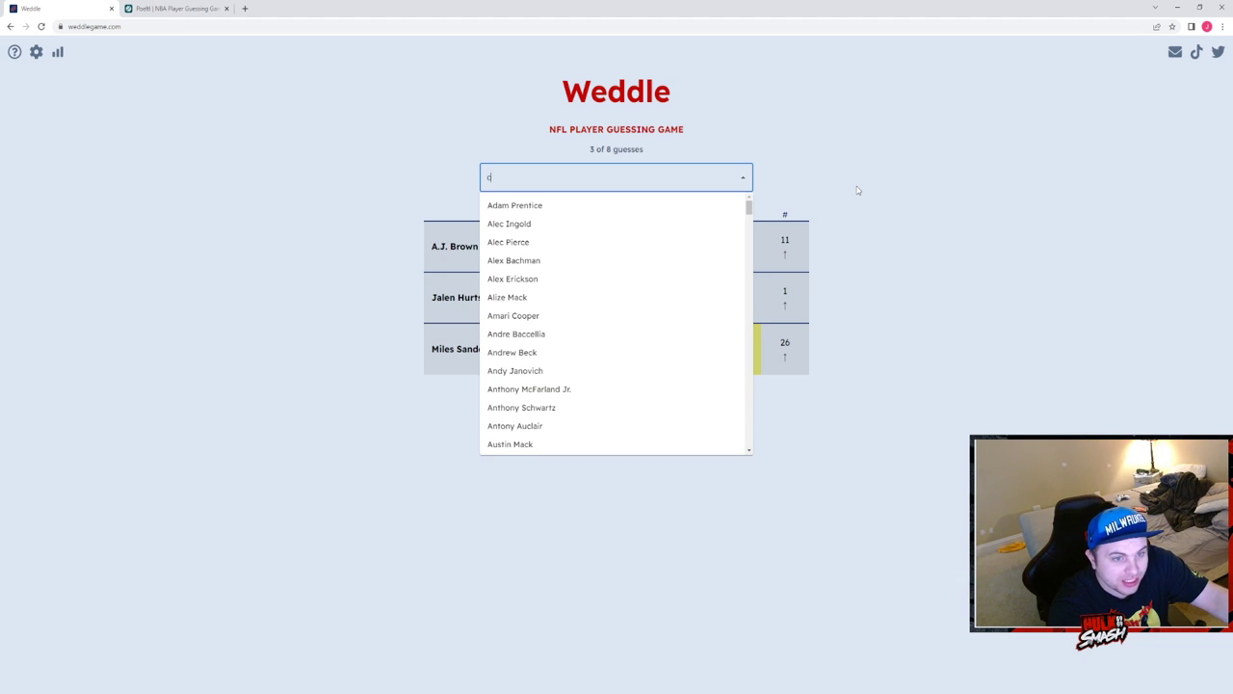
{"action": "type", "text": "rosby"}
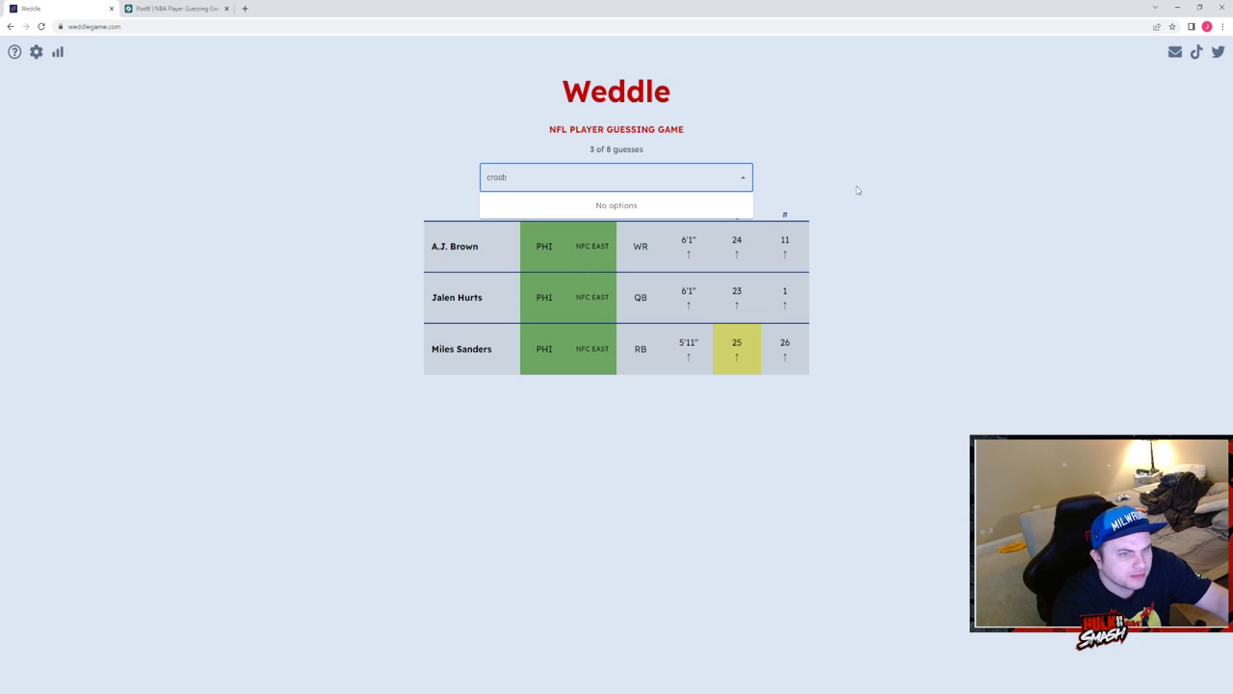
{"action": "key", "text": "BackSpace"}
{"action": "key", "text": "BackSpace"}
{"action": "key", "text": "BackSpace"}
{"action": "key", "text": "BackSpace"}
{"action": "key", "text": "BackSpace"}
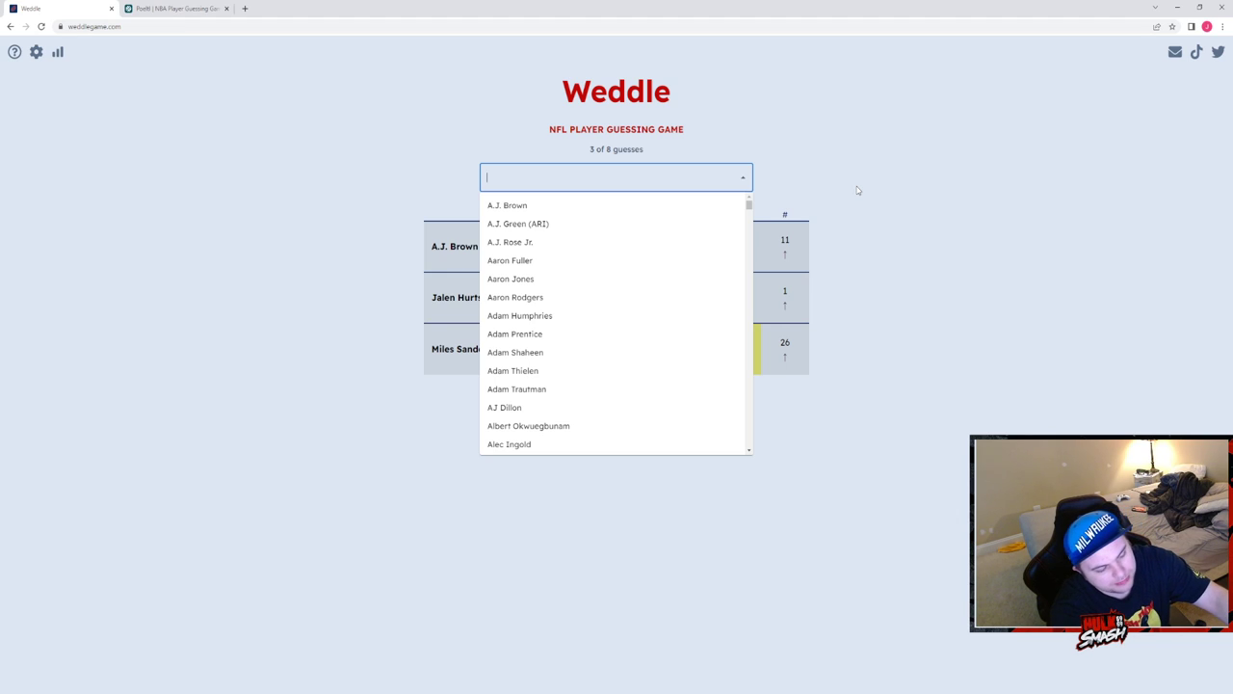
{"action": "type", "text": "gou"}
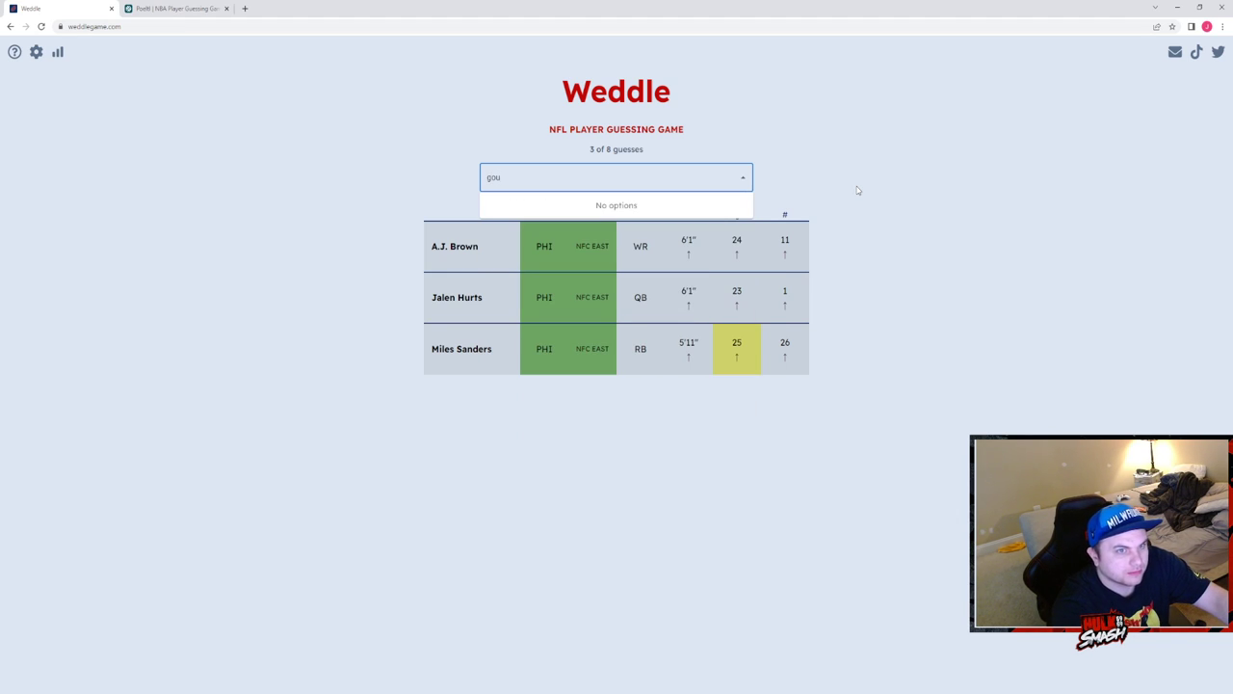
{"action": "key", "text": "BackSpace"}
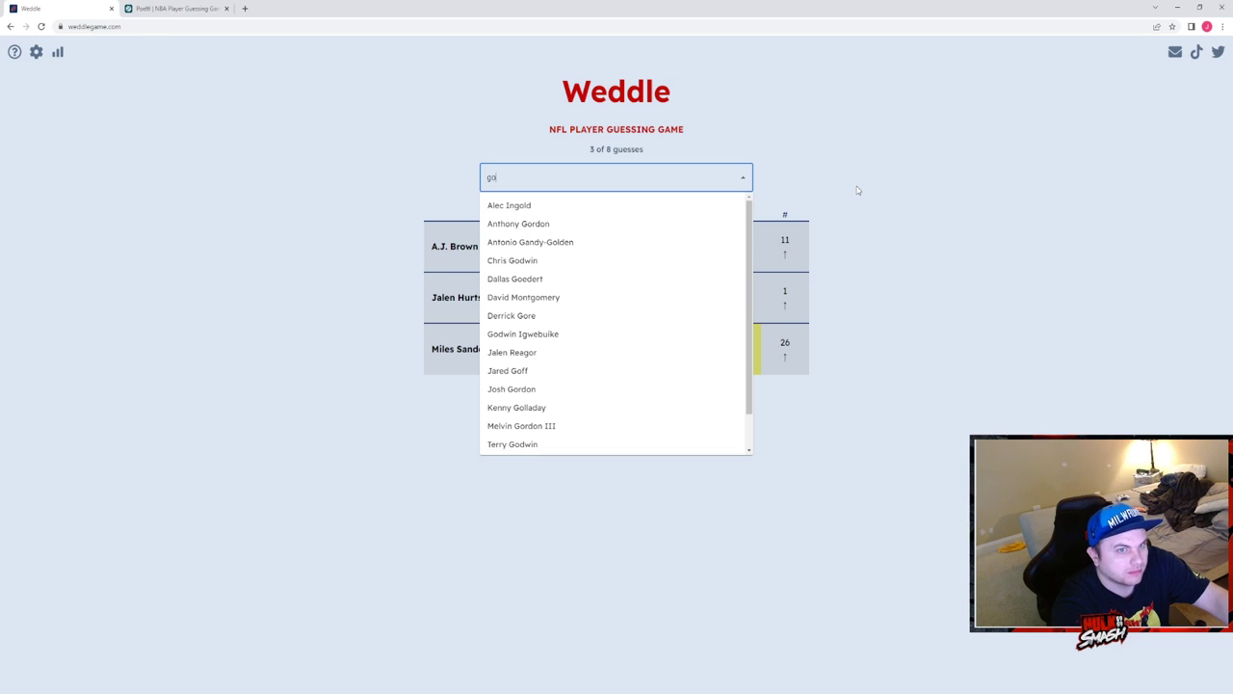
{"action": "key", "text": "BackSpace"}
{"action": "key", "text": "BackSpace"}
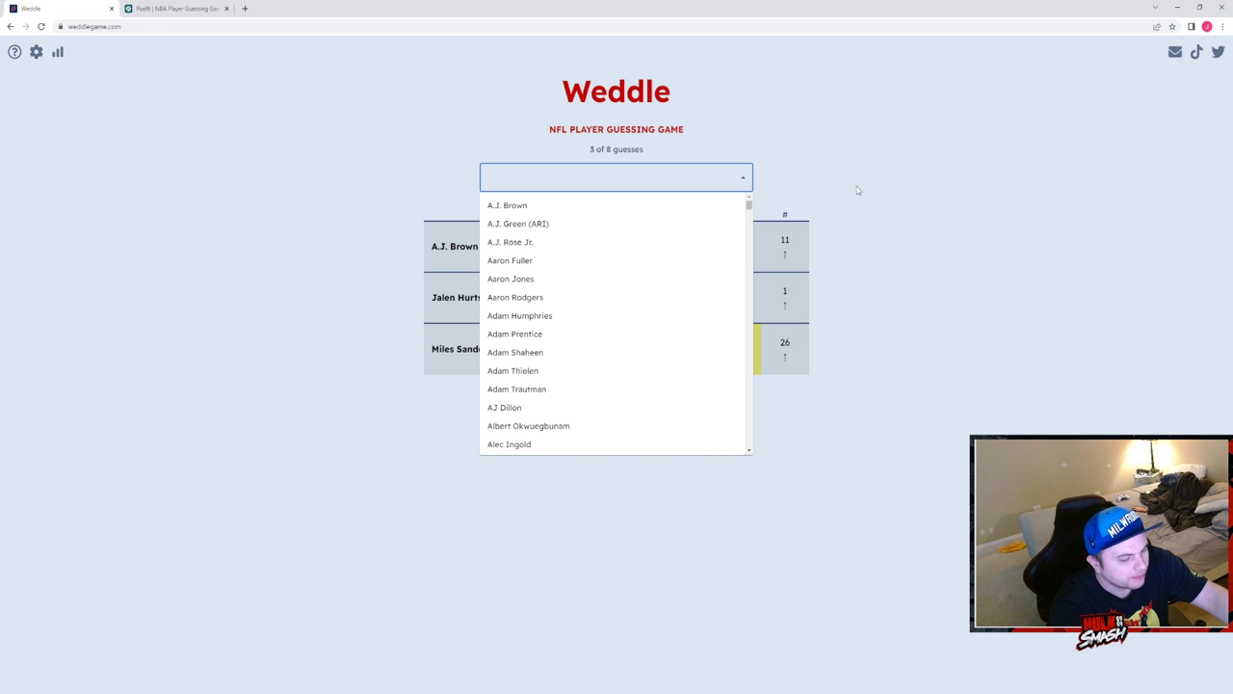
{"action": "type", "text": "succ"}
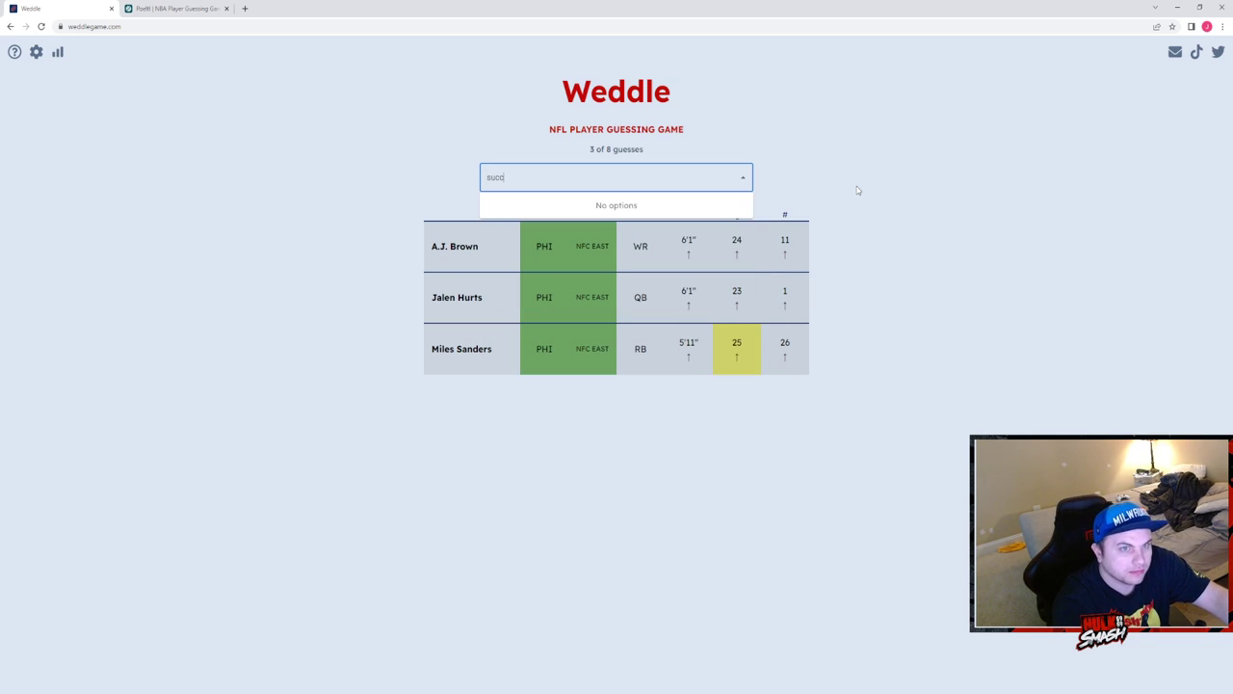
{"action": "key", "text": "BackSpace"}
{"action": "key", "text": "BackSpace"}
{"action": "key", "text": "BackSpace"}
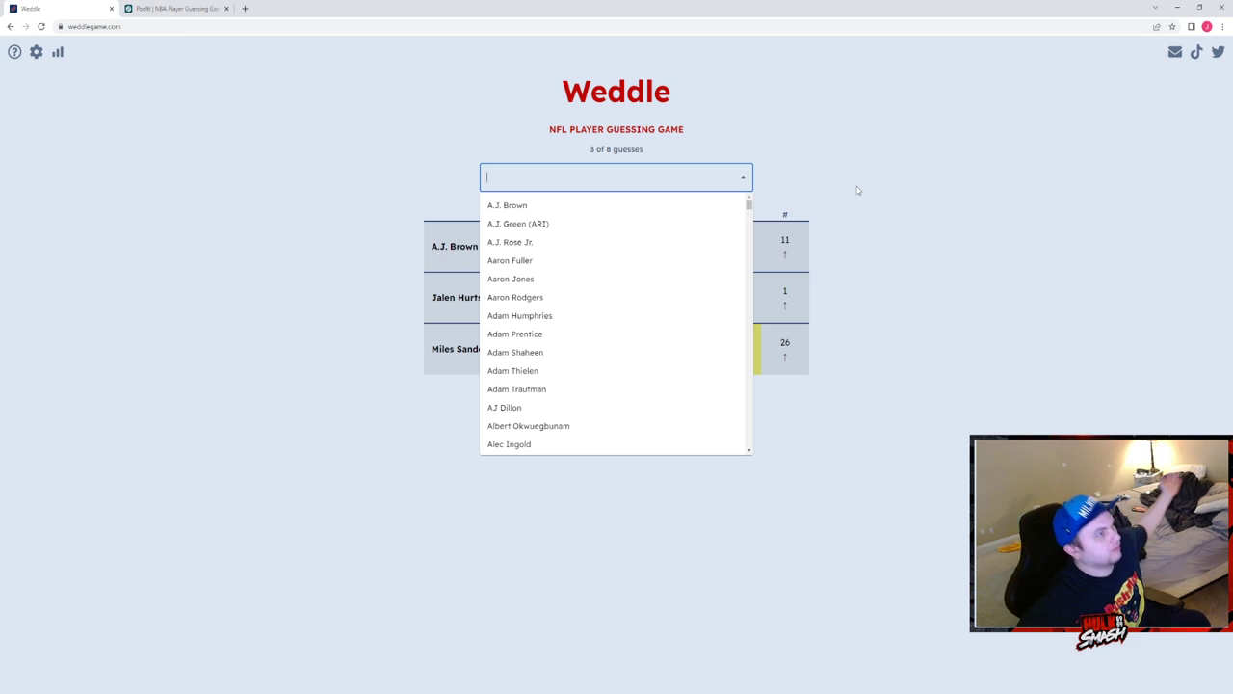
{"action": "type", "text": "mas"}
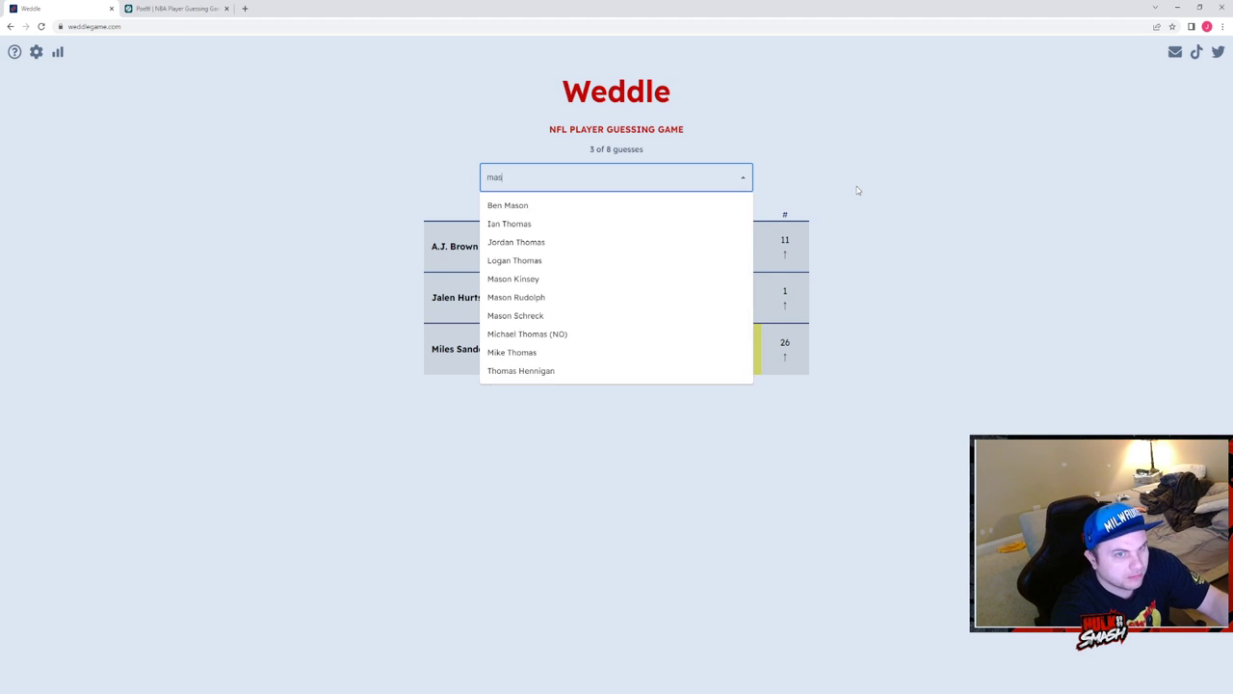
{"action": "type", "text": "i"}
{"action": "key", "text": "BackSpace"}
{"action": "type", "text": "on"}
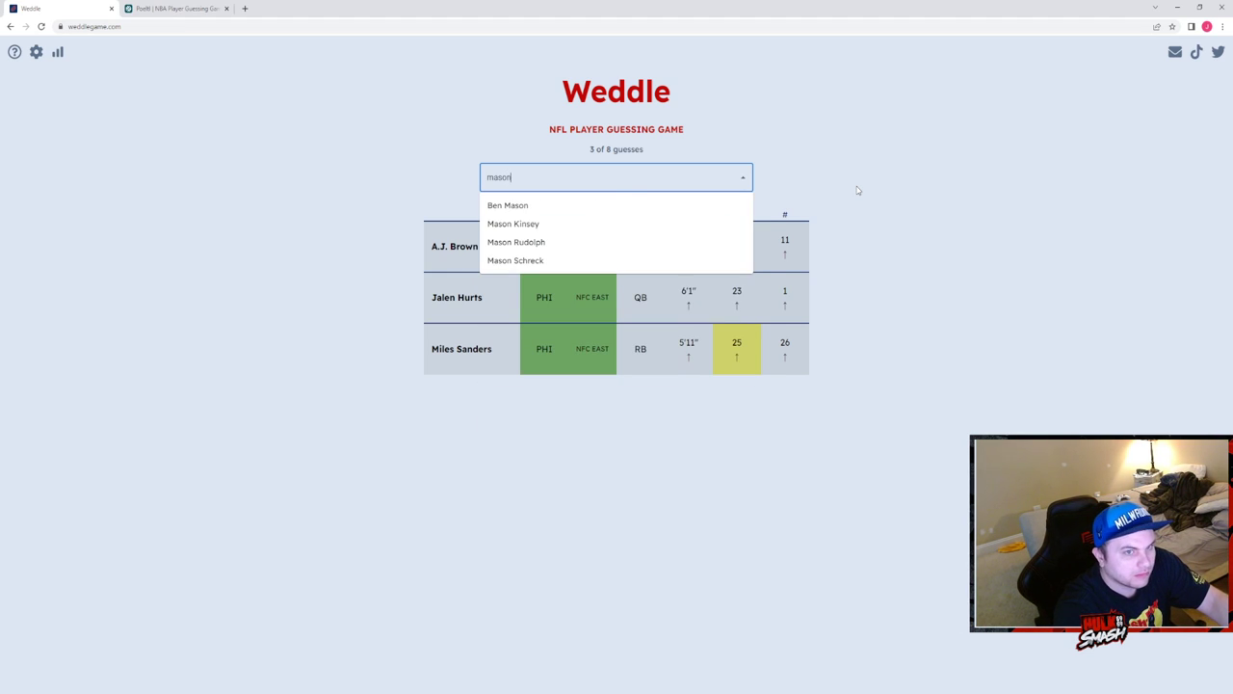
{"action": "type", "text": " c"}
{"action": "key", "text": "BackSpace"}
{"action": "key", "text": "BackSpace"}
{"action": "key", "text": "BackSpace"}
{"action": "key", "text": "BackSpace"}
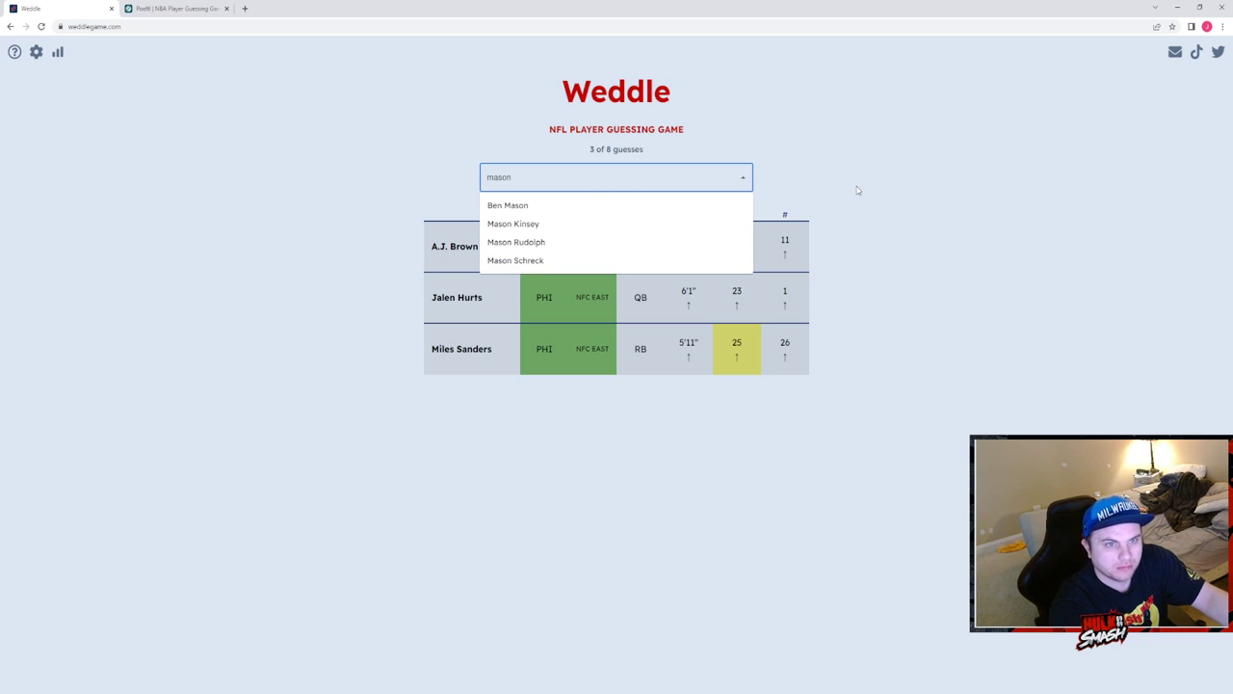
{"action": "key", "text": "BackSpace"}
{"action": "key", "text": "BackSpace"}
{"action": "key", "text": "BackSpace"}
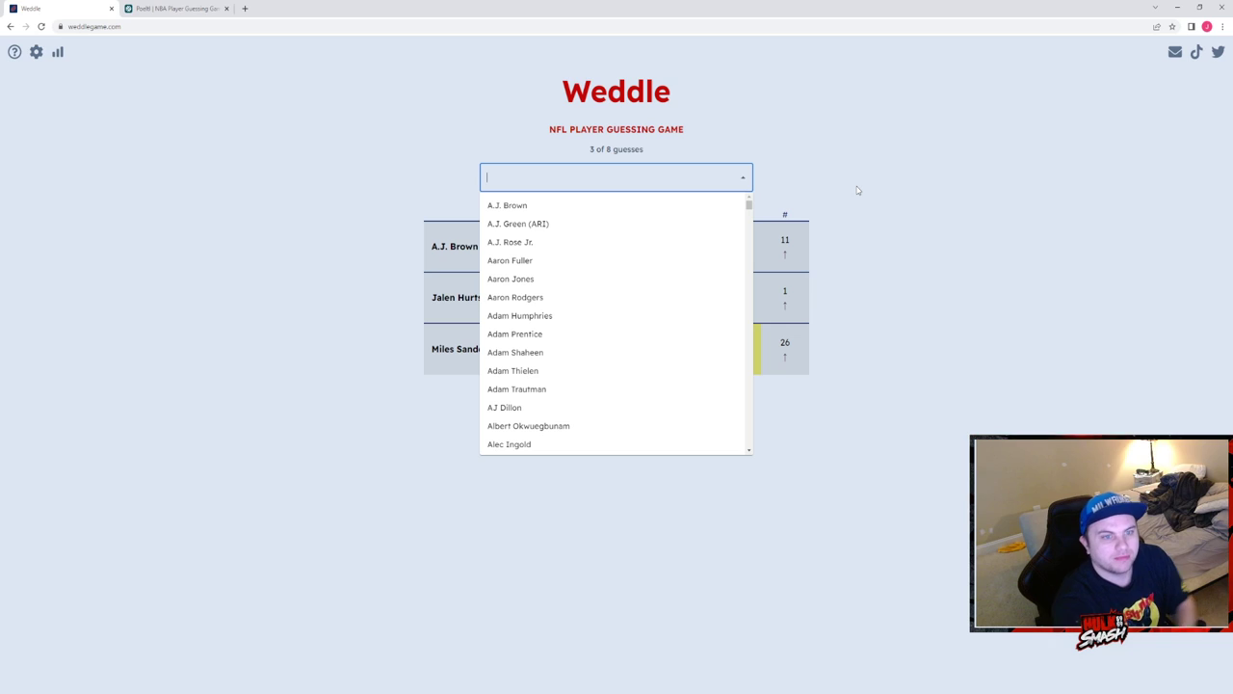
{"action": "scroll", "coordinate": [531, 349], "scroll_direction": "down", "scroll_amount": 3}
{"action": "scroll", "coordinate": [536, 347], "scroll_direction": "up", "scroll_amount": 3}
{"action": "scroll", "coordinate": [537, 347], "scroll_direction": "down", "scroll_amount": 3}
{"action": "scroll", "coordinate": [536, 347], "scroll_direction": "down", "scroll_amount": 3}
{"action": "key", "text": "Escape"}
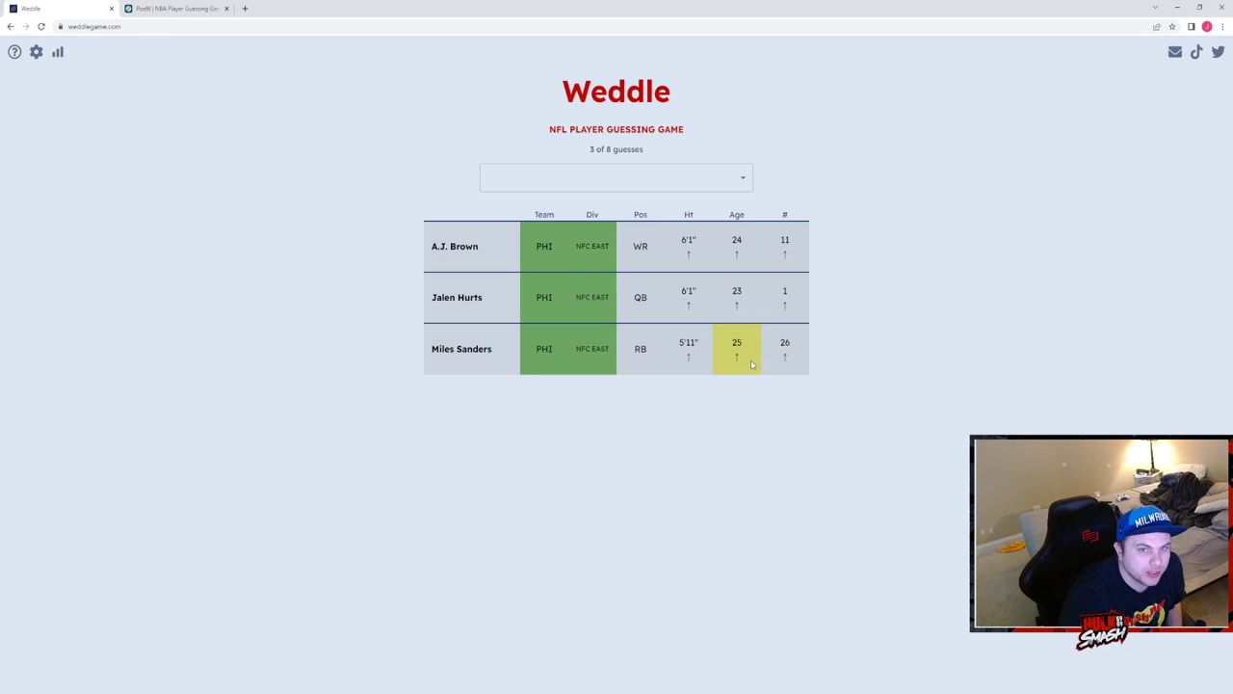
{"action": "left_click", "coordinate": [654, 173]}
{"action": "scroll", "coordinate": [611, 333], "scroll_direction": "down", "scroll_amount": 3}
{"action": "scroll", "coordinate": [613, 332], "scroll_direction": "down", "scroll_amount": 3}
{"action": "scroll", "coordinate": [613, 331], "scroll_direction": "down", "scroll_amount": 3}
{"action": "scroll", "coordinate": [614, 330], "scroll_direction": "down", "scroll_amount": 3}
{"action": "scroll", "coordinate": [613, 331], "scroll_direction": "down", "scroll_amount": 3}
{"action": "scroll", "coordinate": [613, 330], "scroll_direction": "down", "scroll_amount": 2}
{"action": "scroll", "coordinate": [613, 330], "scroll_direction": "down", "scroll_amount": 1}
{"action": "scroll", "coordinate": [613, 331], "scroll_direction": "down", "scroll_amount": 2}
{"action": "scroll", "coordinate": [612, 330], "scroll_direction": "down", "scroll_amount": 1}
{"action": "scroll", "coordinate": [613, 330], "scroll_direction": "down", "scroll_amount": 2}
{"action": "scroll", "coordinate": [613, 331], "scroll_direction": "down", "scroll_amount": 3}
{"action": "scroll", "coordinate": [613, 331], "scroll_direction": "down", "scroll_amount": 1}
{"action": "scroll", "coordinate": [612, 330], "scroll_direction": "down", "scroll_amount": 4}
{"action": "scroll", "coordinate": [612, 331], "scroll_direction": "down", "scroll_amount": 3}
{"action": "scroll", "coordinate": [613, 330], "scroll_direction": "down", "scroll_amount": 2}
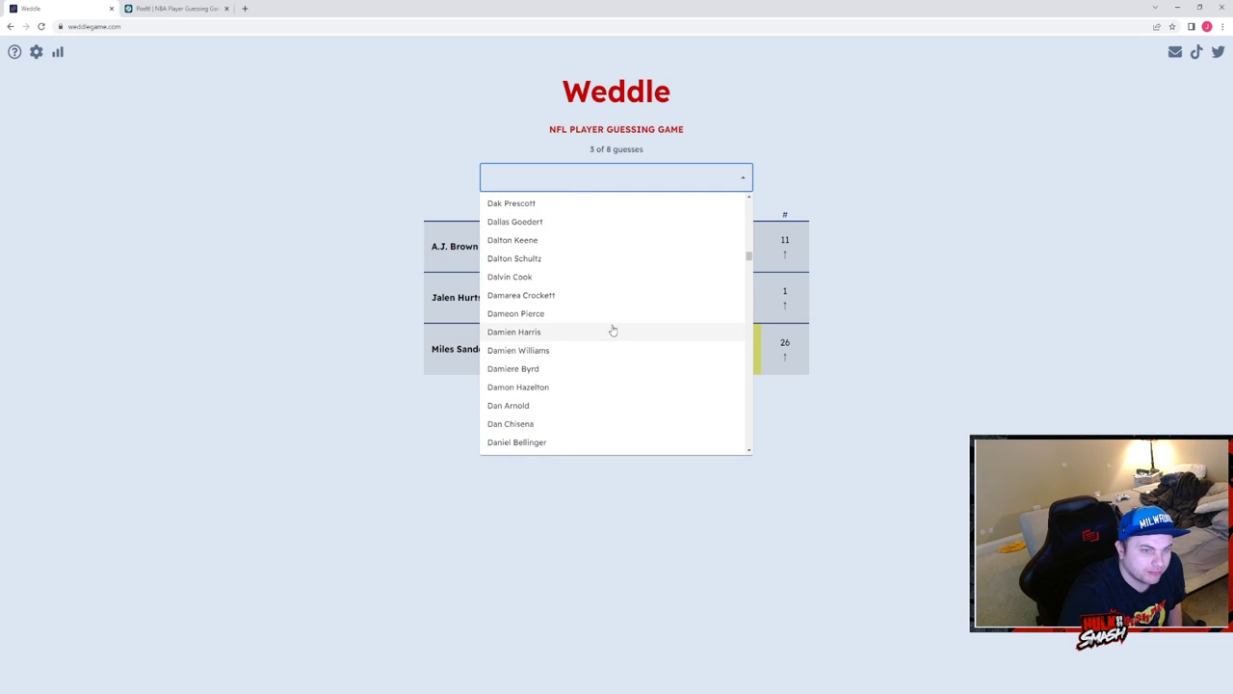
{"action": "scroll", "coordinate": [613, 330], "scroll_direction": "down", "scroll_amount": 2}
{"action": "scroll", "coordinate": [613, 330], "scroll_direction": "down", "scroll_amount": 1}
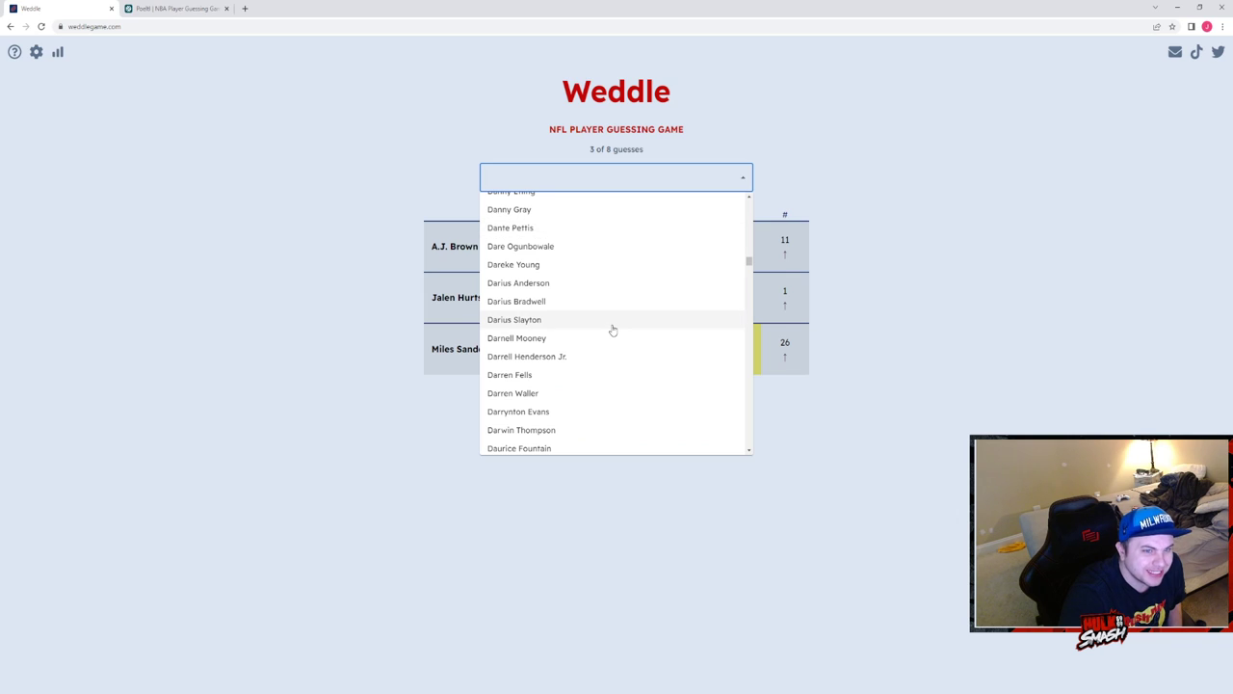
{"action": "scroll", "coordinate": [613, 330], "scroll_direction": "down", "scroll_amount": 1}
{"action": "scroll", "coordinate": [613, 331], "scroll_direction": "down", "scroll_amount": 2}
{"action": "scroll", "coordinate": [613, 330], "scroll_direction": "down", "scroll_amount": 1}
{"action": "scroll", "coordinate": [612, 330], "scroll_direction": "down", "scroll_amount": 1}
{"action": "scroll", "coordinate": [613, 331], "scroll_direction": "down", "scroll_amount": 2}
{"action": "left_click", "coordinate": [622, 181]}
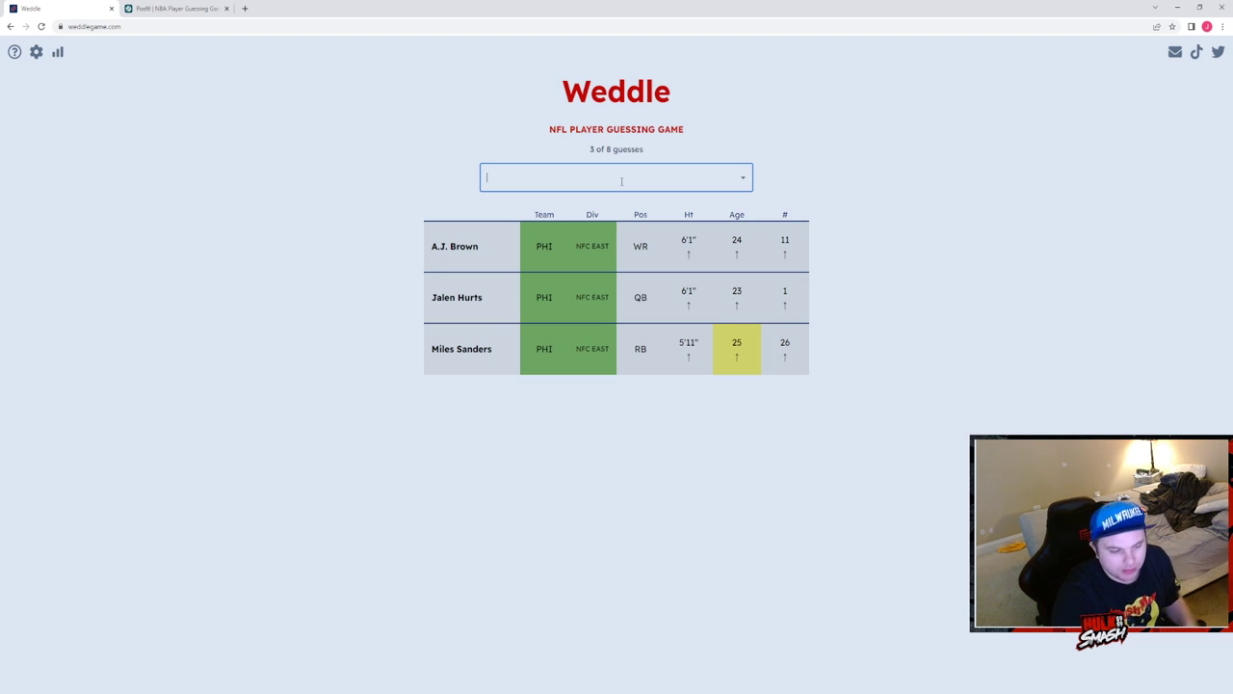
{"action": "type", "text": "cox"}
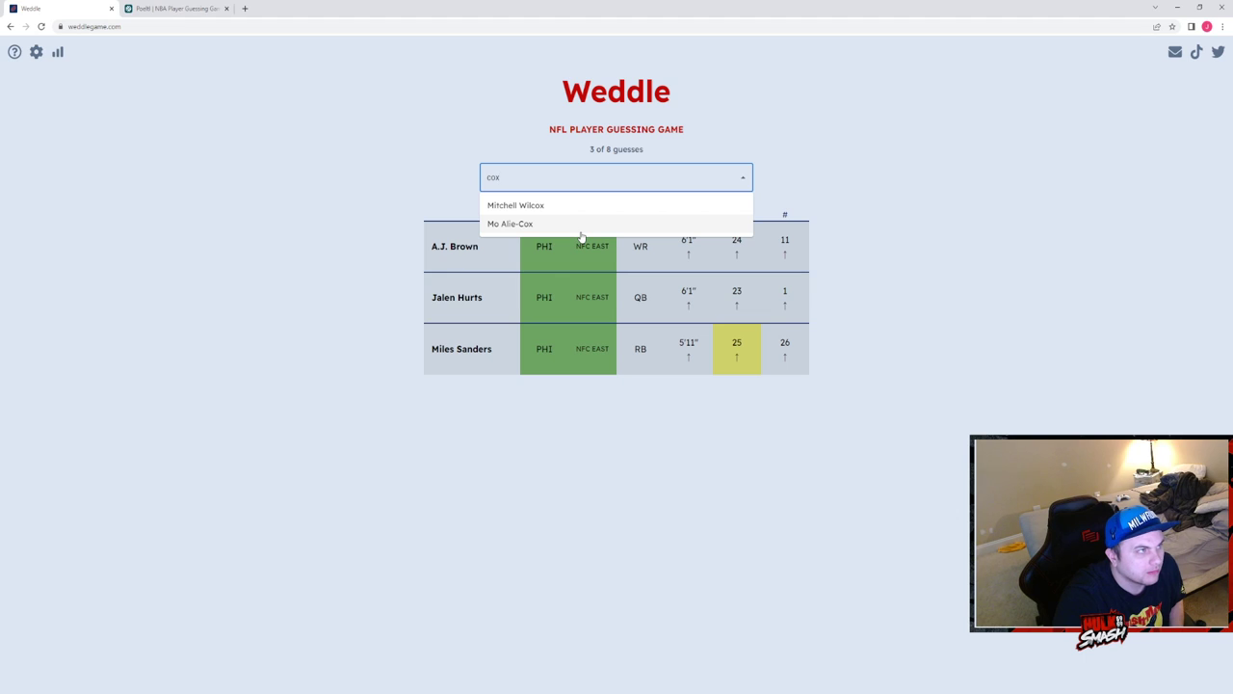
{"action": "key", "text": "BackSpace"}
{"action": "key", "text": "BackSpace"}
{"action": "key", "text": "BackSpace"}
{"action": "type", "text": "fl"}
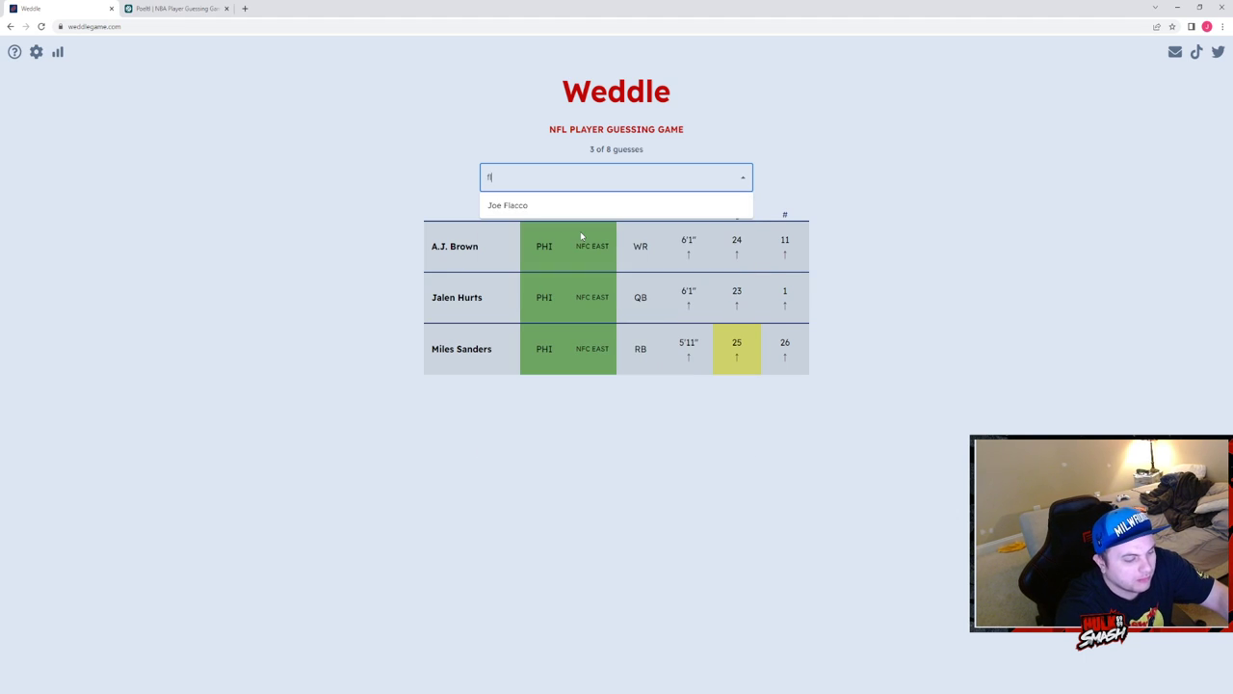
{"action": "type", "text": "etch"}
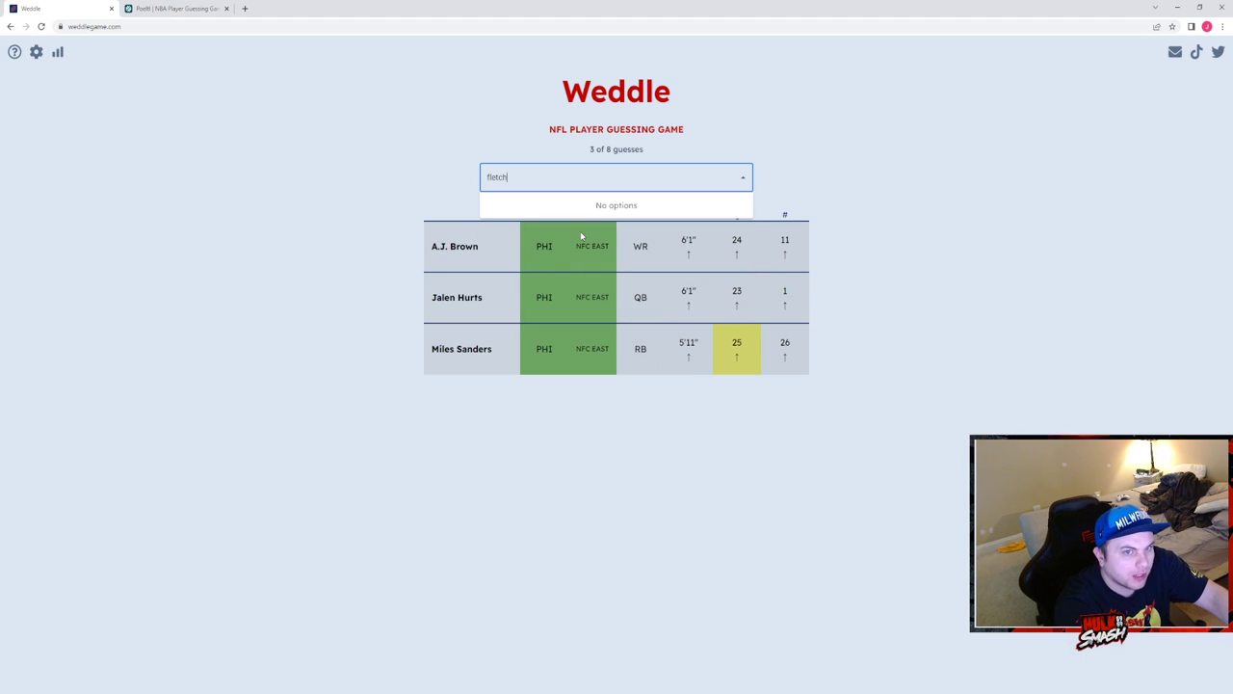
{"action": "key", "text": "BackSpace"}
{"action": "key", "text": "BackSpace"}
{"action": "key", "text": "BackSpace"}
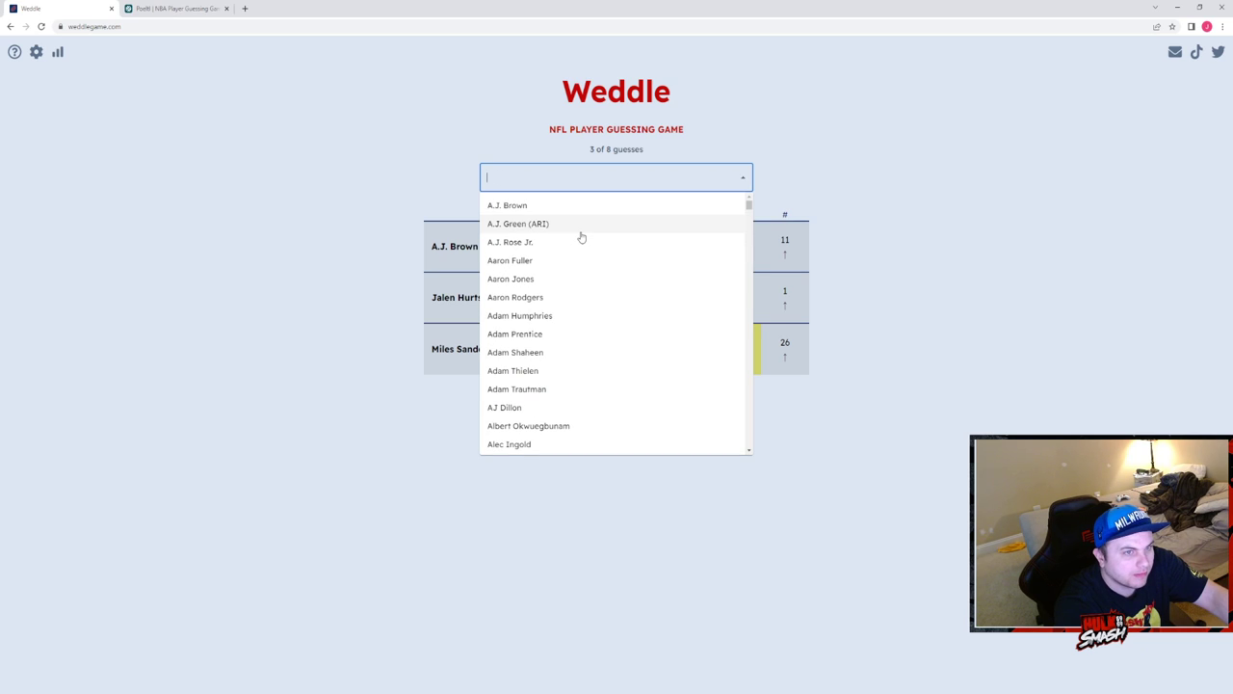
{"action": "left_click", "coordinate": [440, 179]}
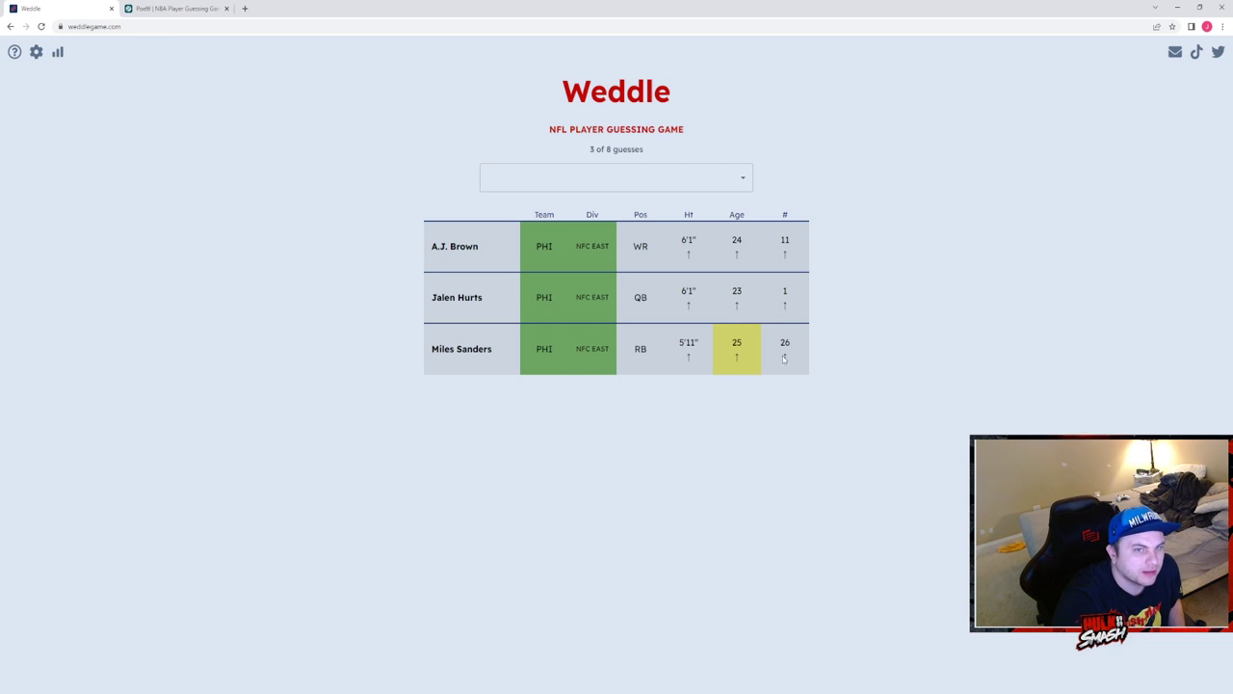
{"action": "left_click", "coordinate": [653, 177]}
{"action": "left_click", "coordinate": [315, 228]}
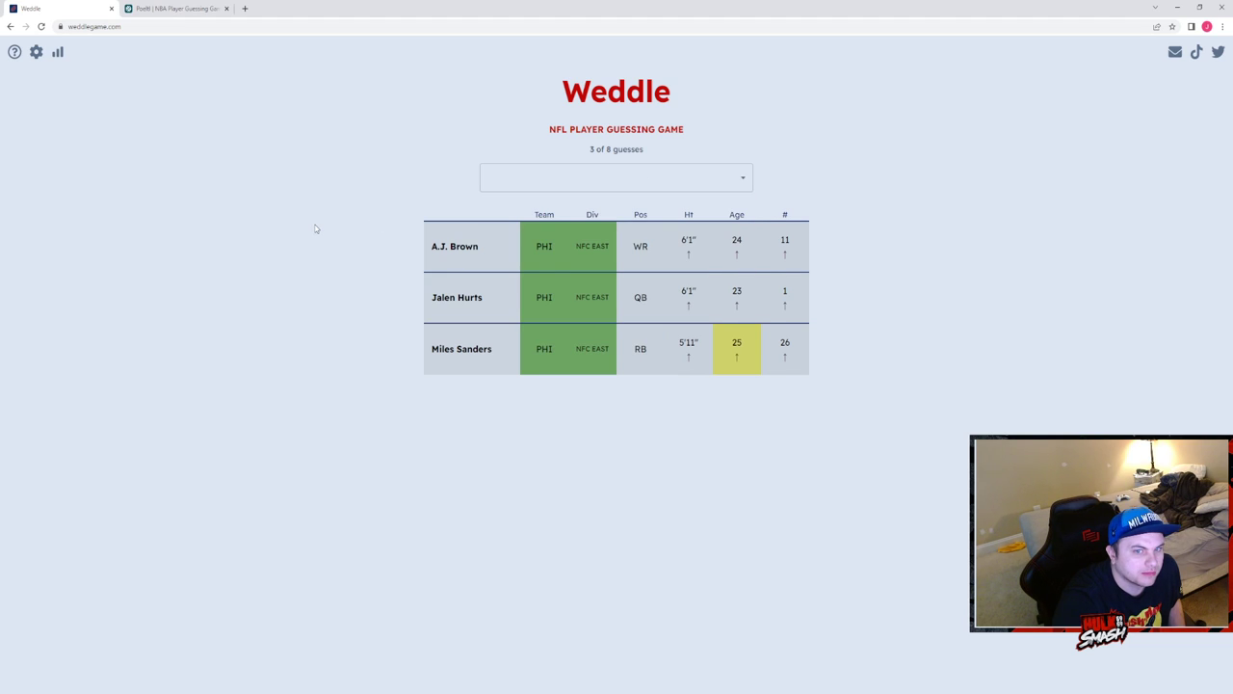
{"action": "left_click", "coordinate": [542, 183]}
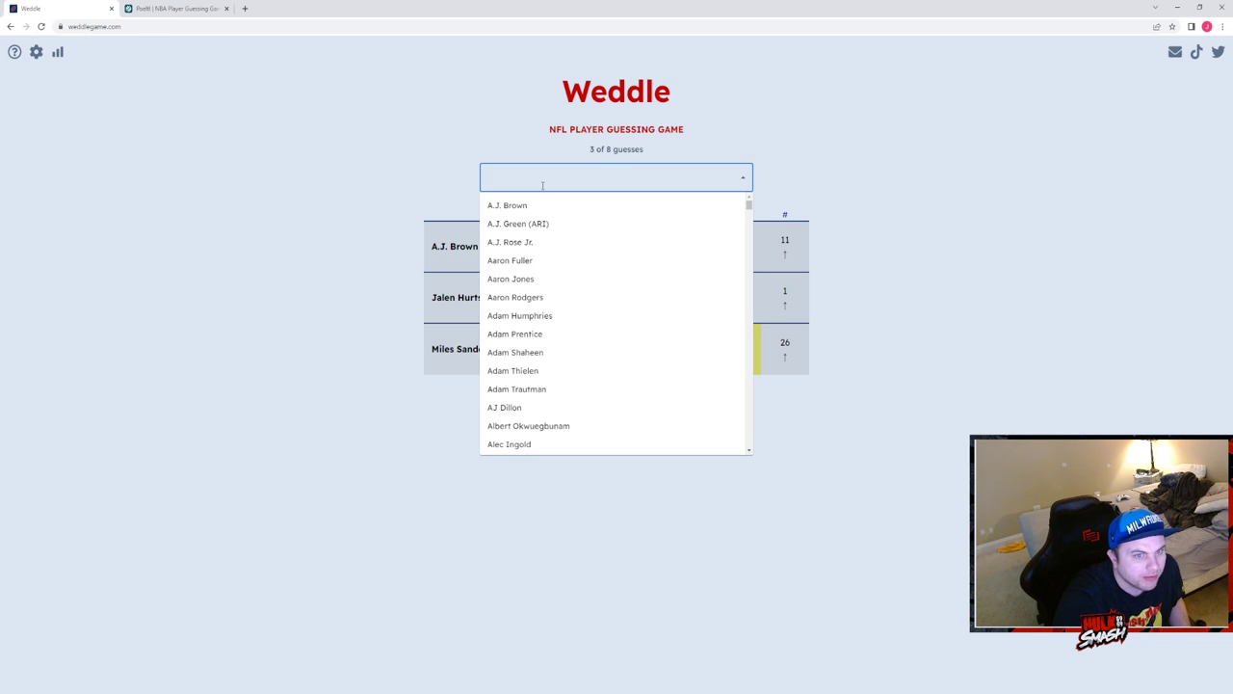
{"action": "left_click", "coordinate": [386, 160]}
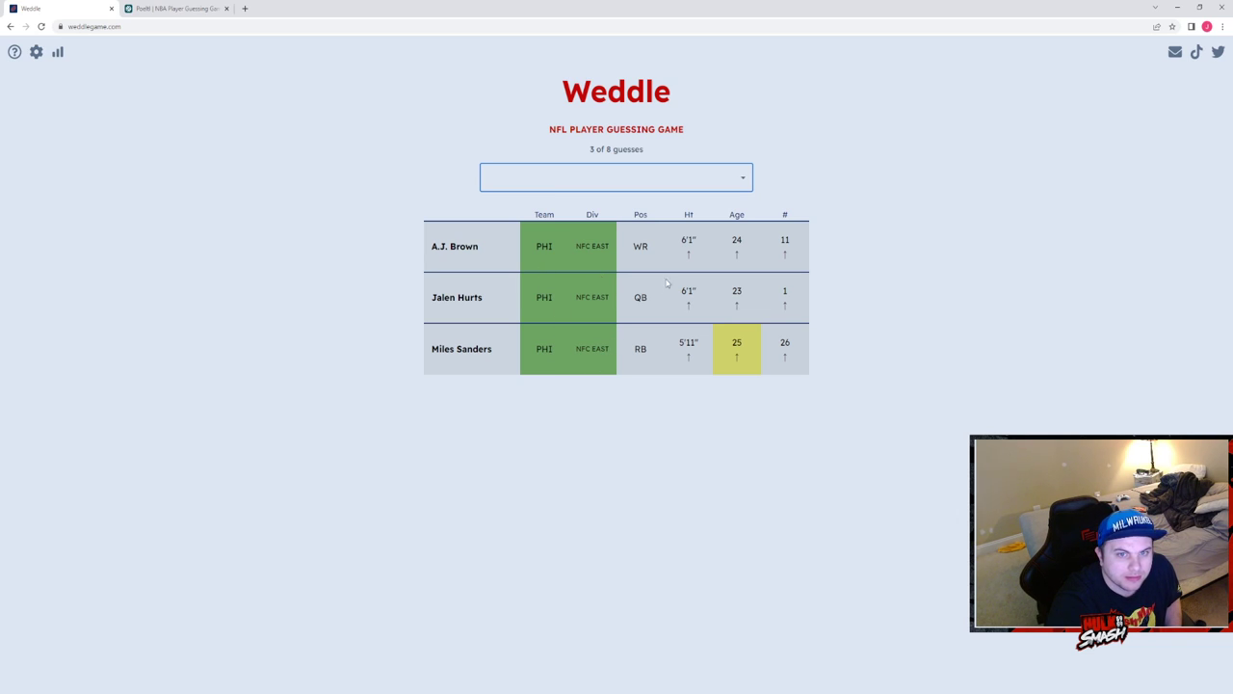
Step: Guess Dallas Goedert for an all-green solving row, then close the Statistics popup
{"action": "left_click", "coordinate": [626, 174]}
{"action": "type", "text": "go"}
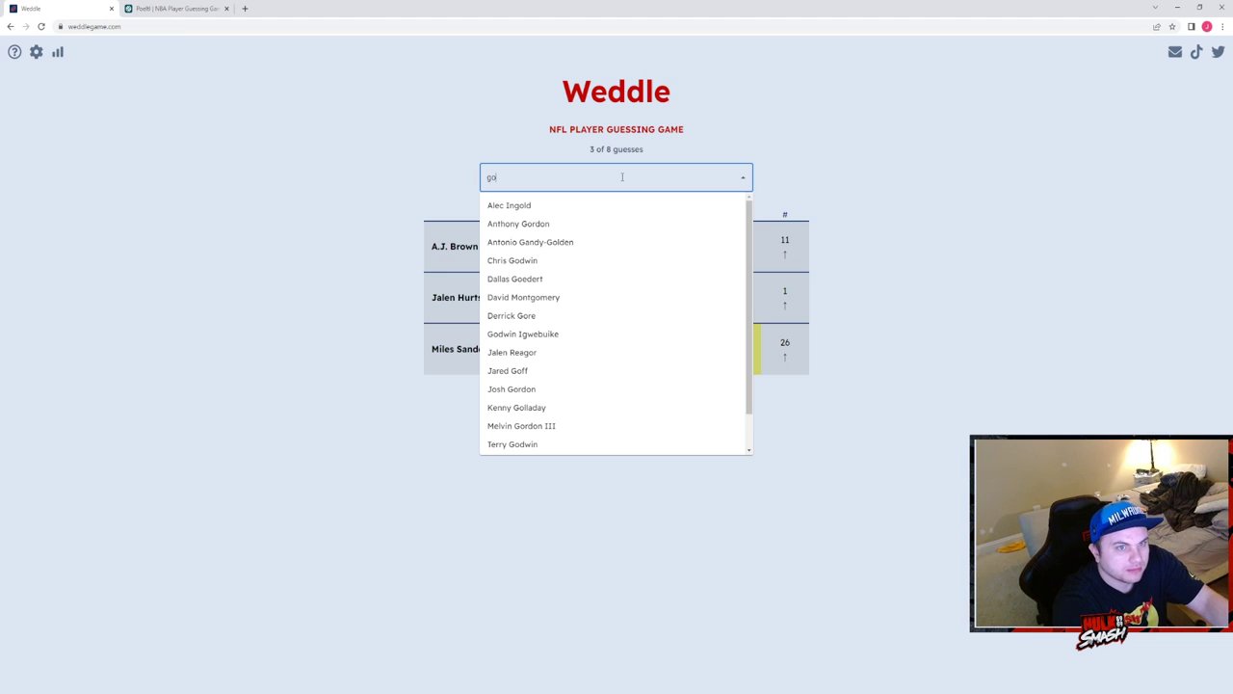
{"action": "type", "text": "de"}
{"action": "key", "text": "BackSpace"}
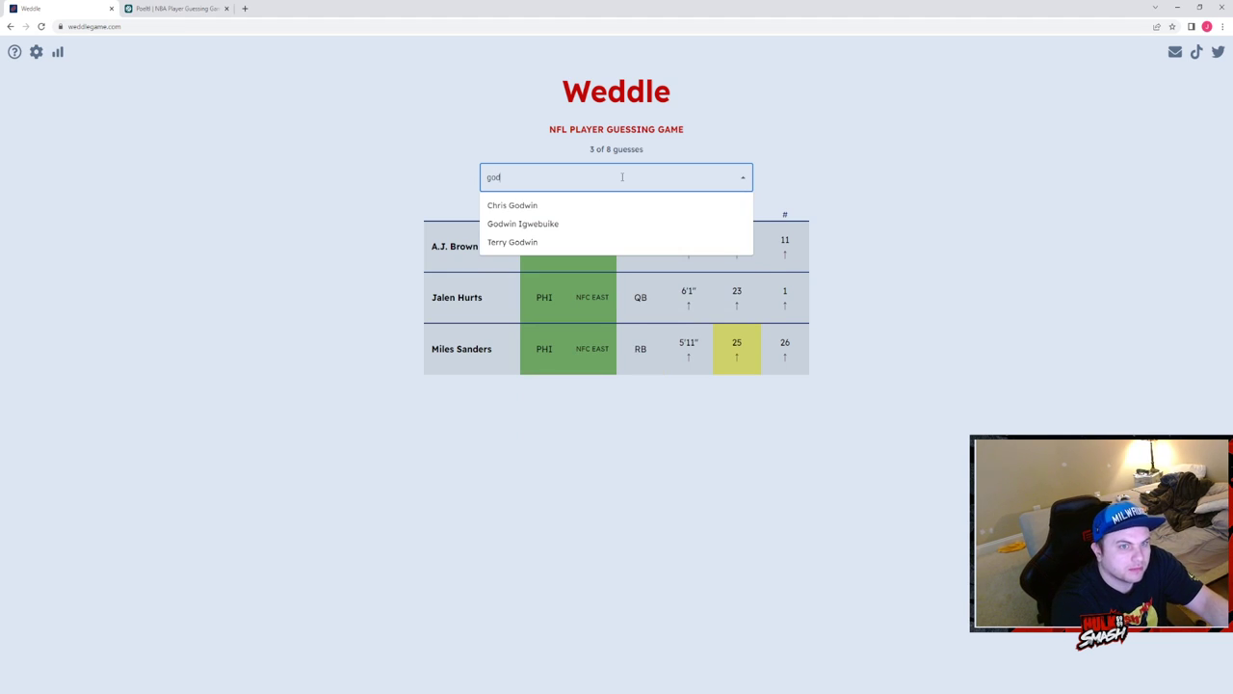
{"action": "key", "text": "BackSpace"}
{"action": "key", "text": "BackSpace"}
{"action": "key", "text": "BackSpace"}
{"action": "type", "text": "dallas"}
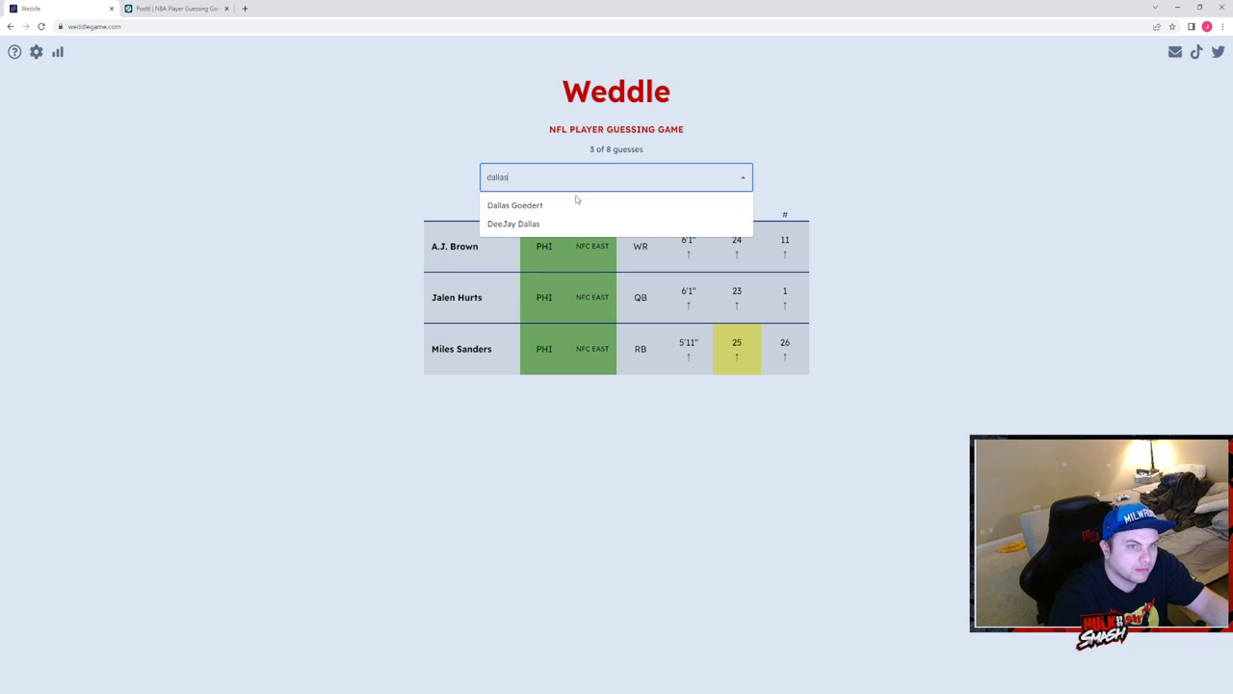
{"action": "left_click", "coordinate": [575, 205]}
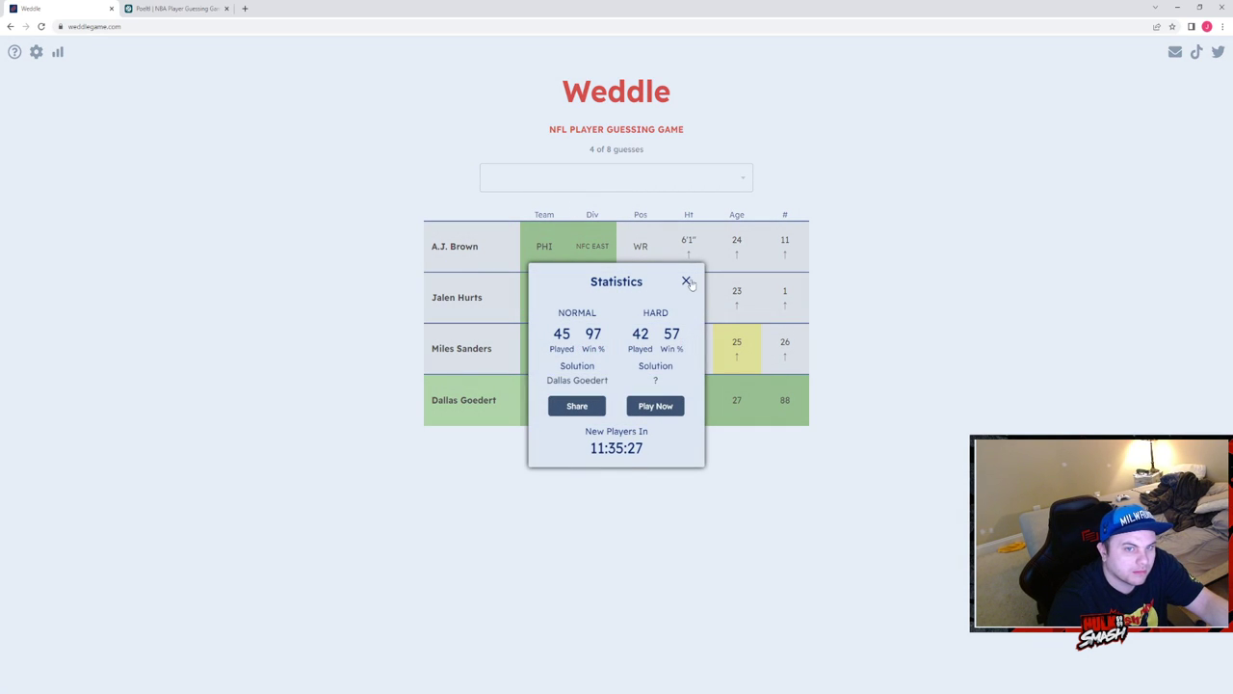
{"action": "left_click", "coordinate": [686, 282]}
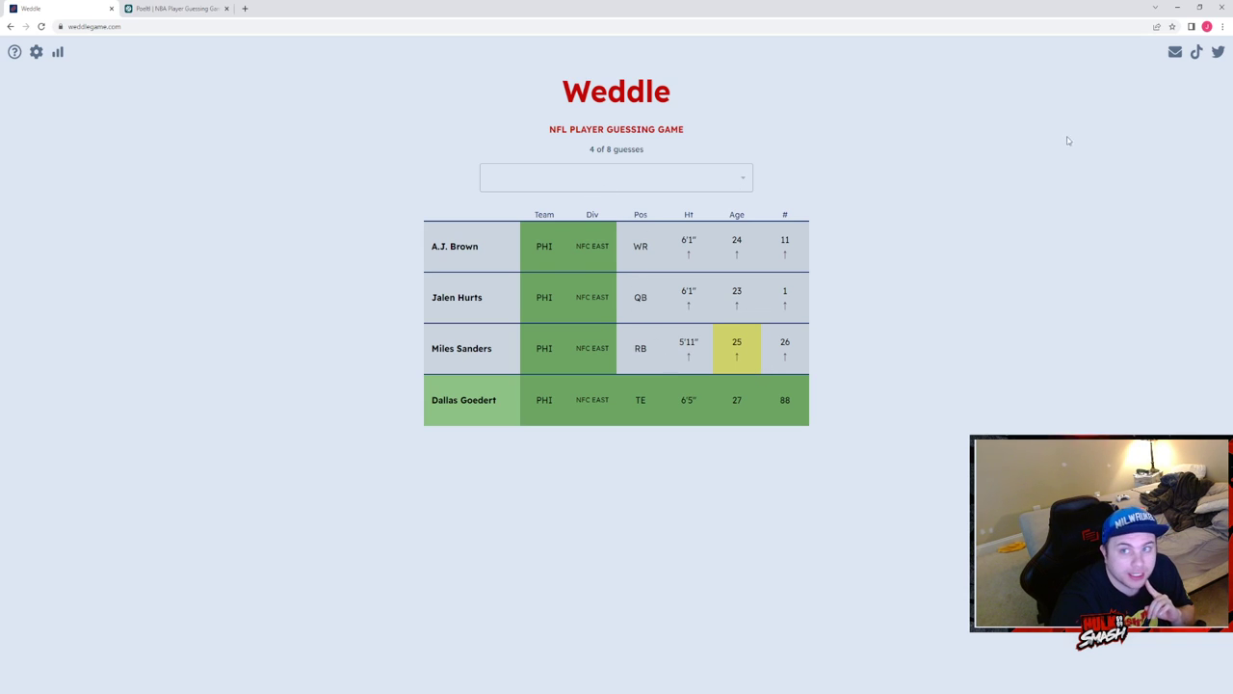
Step: Start a Hard Mode Weddle game and guess Dallas Goedert first
{"action": "left_click", "coordinate": [37, 53]}
{"action": "left_click", "coordinate": [62, 56]}
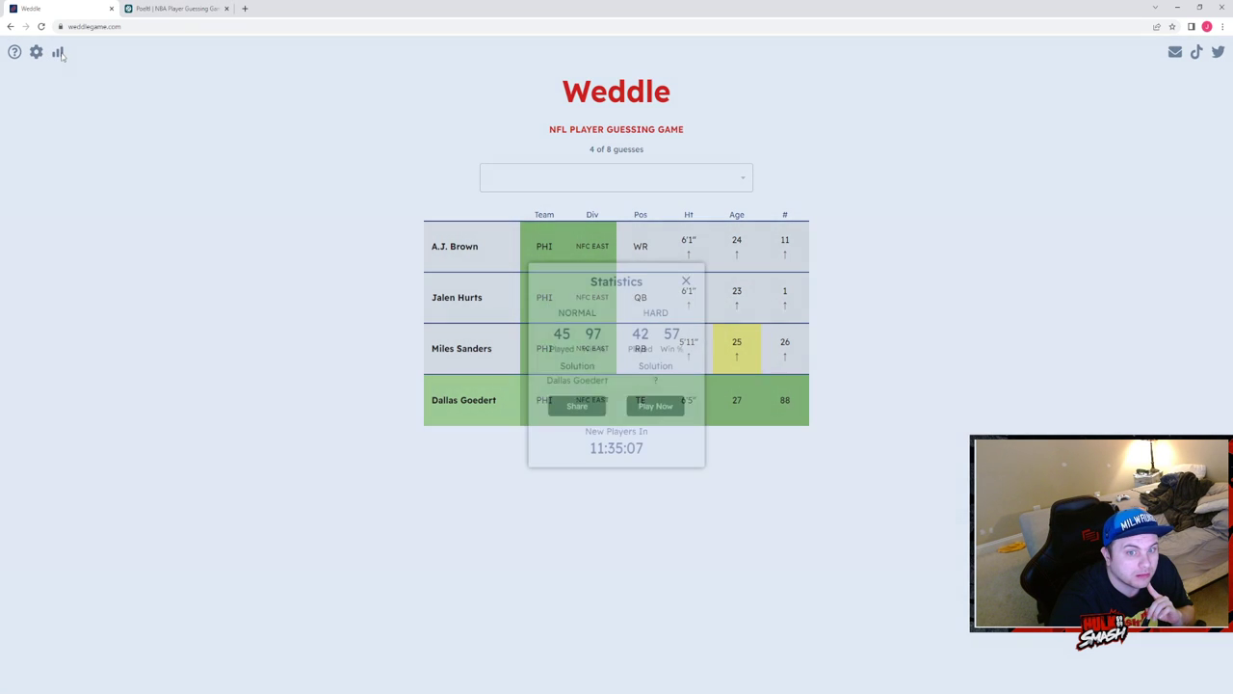
{"action": "left_click", "coordinate": [671, 415]}
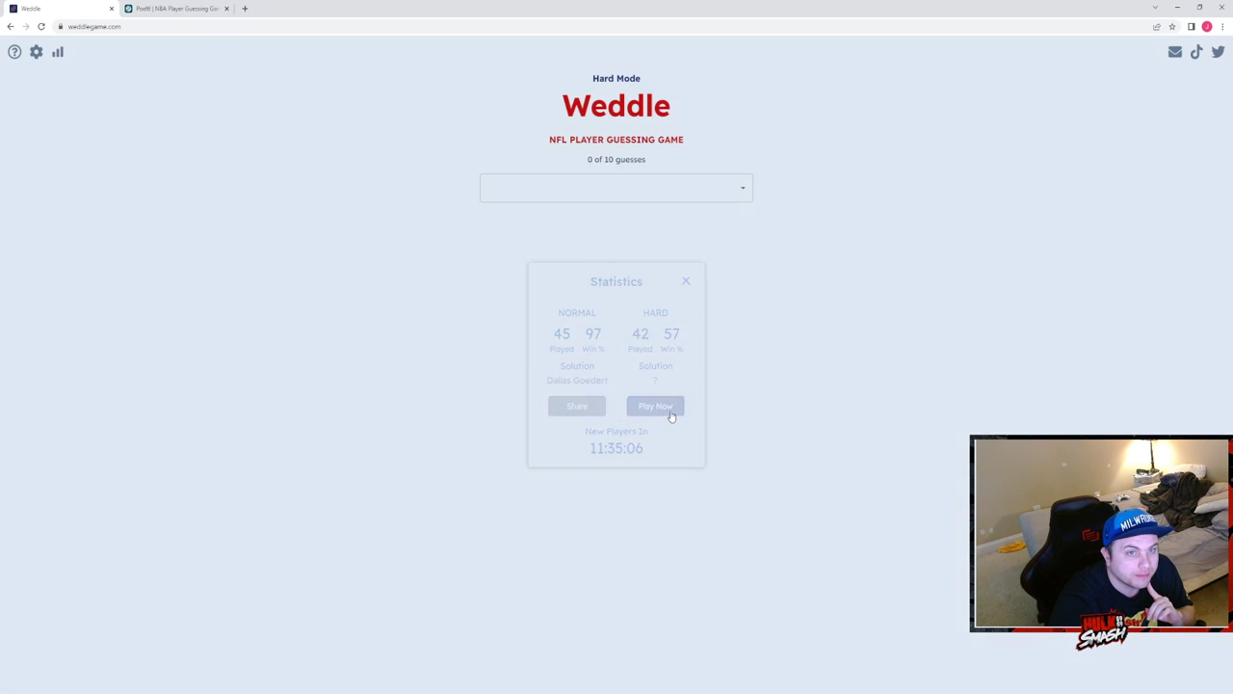
{"action": "left_click", "coordinate": [590, 185]}
{"action": "type", "text": "da"}
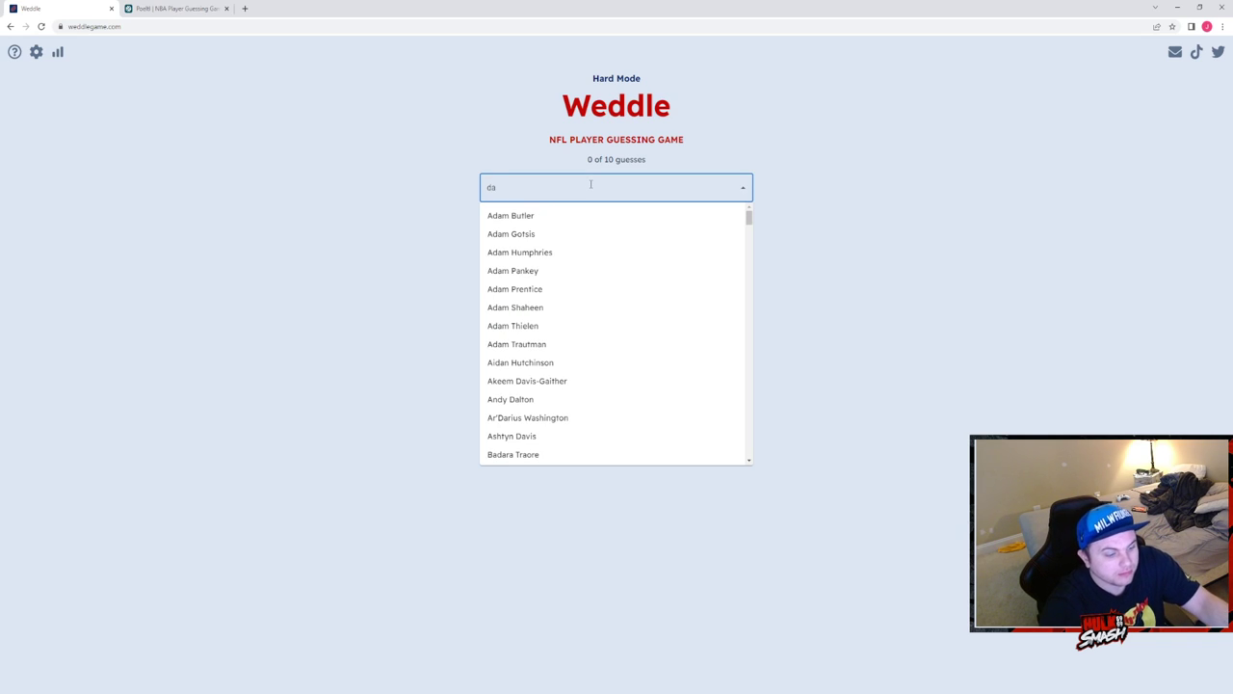
{"action": "type", "text": "lla"}
{"action": "left_click", "coordinate": [514, 215]}
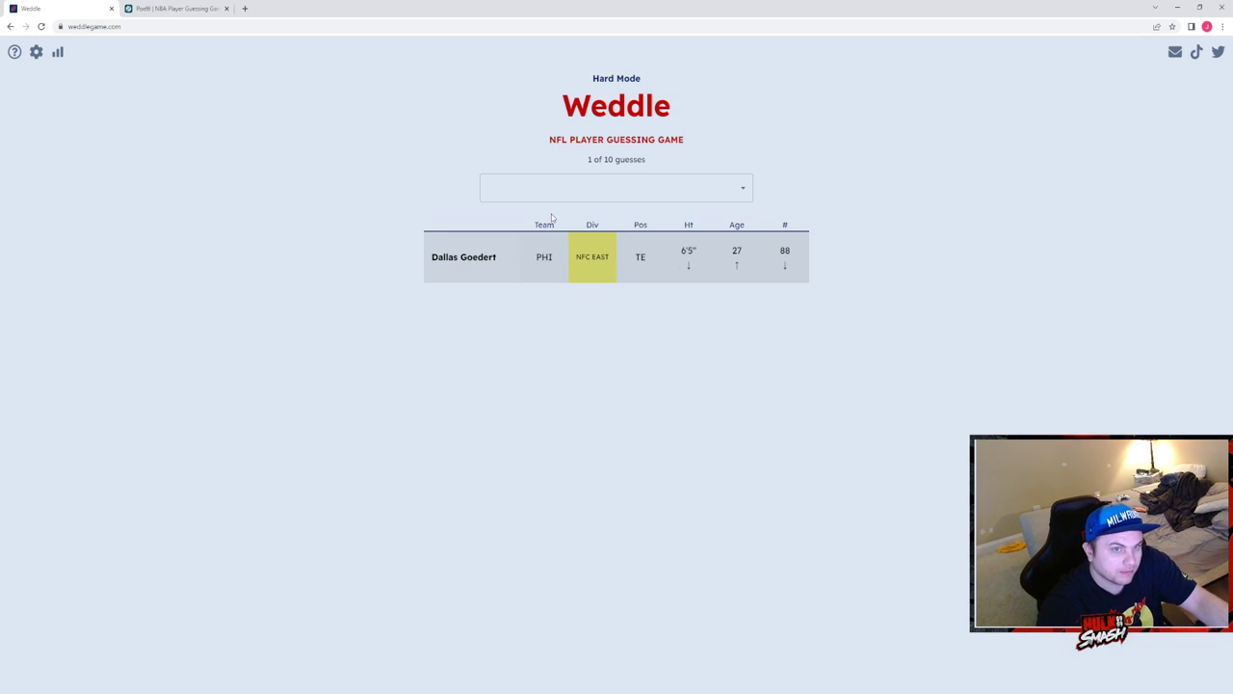
Step: Guess Aaron Rodgers as the second Hard Mode player
{"action": "left_click", "coordinate": [567, 186]}
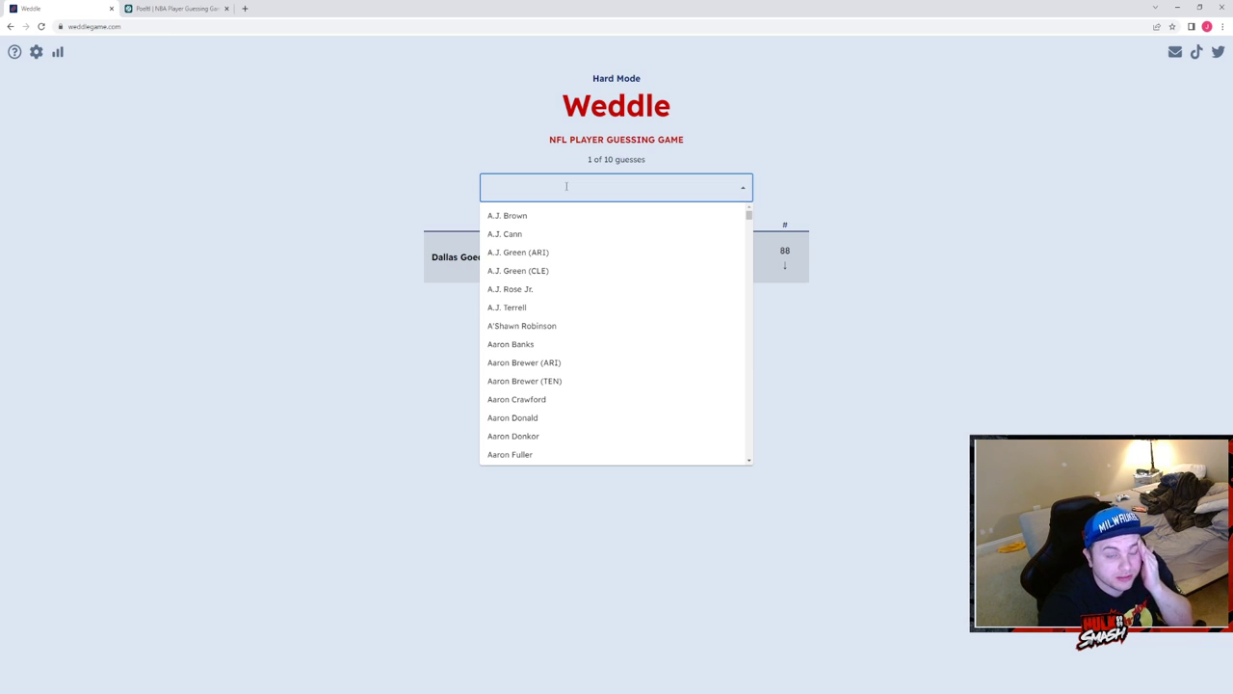
{"action": "left_click", "coordinate": [418, 195]}
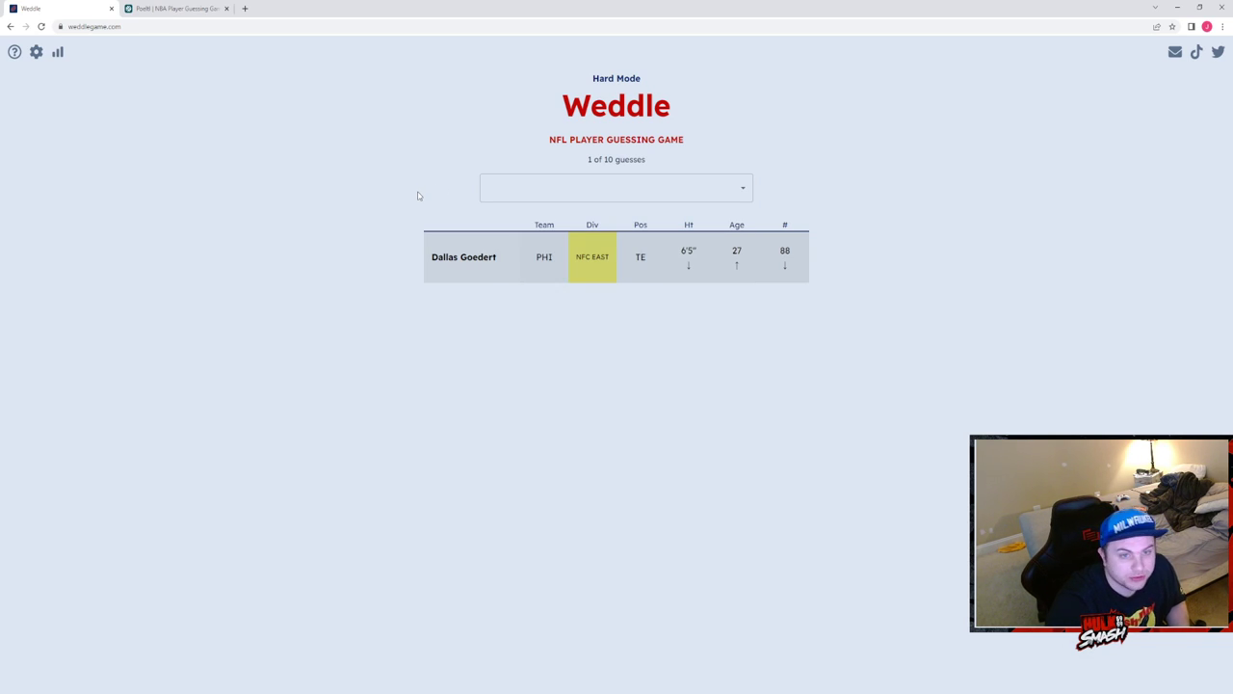
{"action": "left_click", "coordinate": [665, 187]}
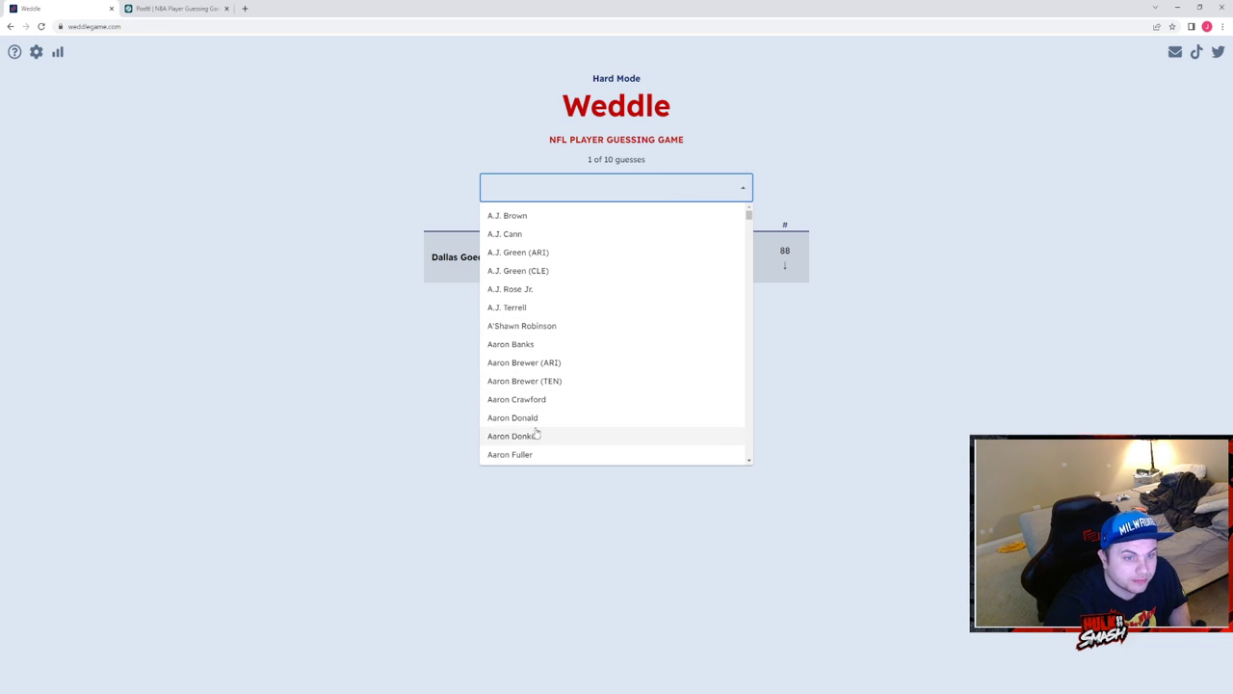
{"action": "type", "text": "ro"}
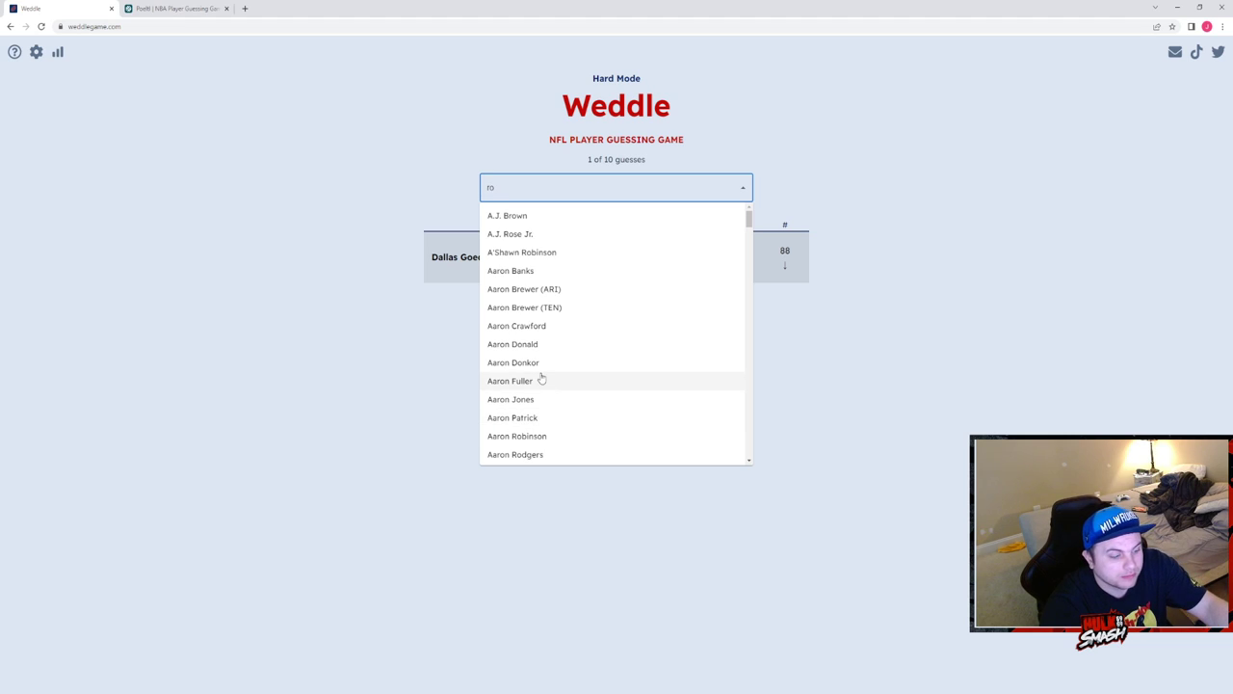
{"action": "type", "text": "dg"}
{"action": "left_click", "coordinate": [613, 218]}
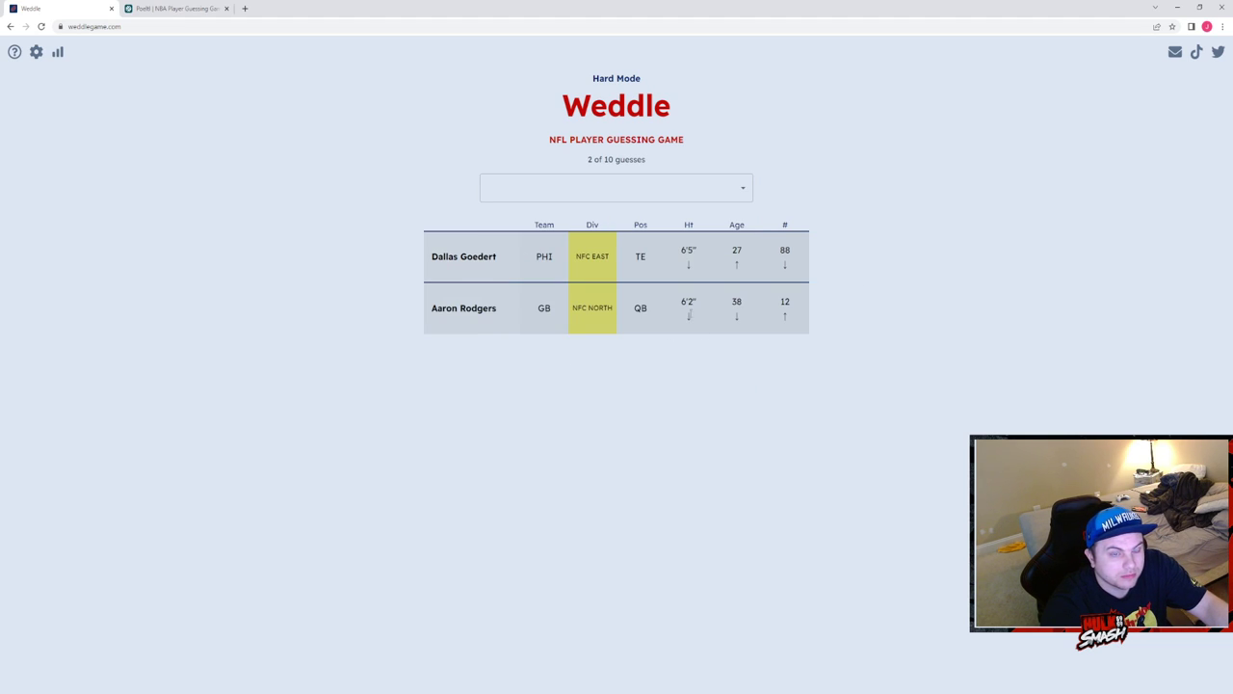
Step: Guess Bobby Wagner and Marcus Williams as the third and fourth players
{"action": "left_click", "coordinate": [628, 187]}
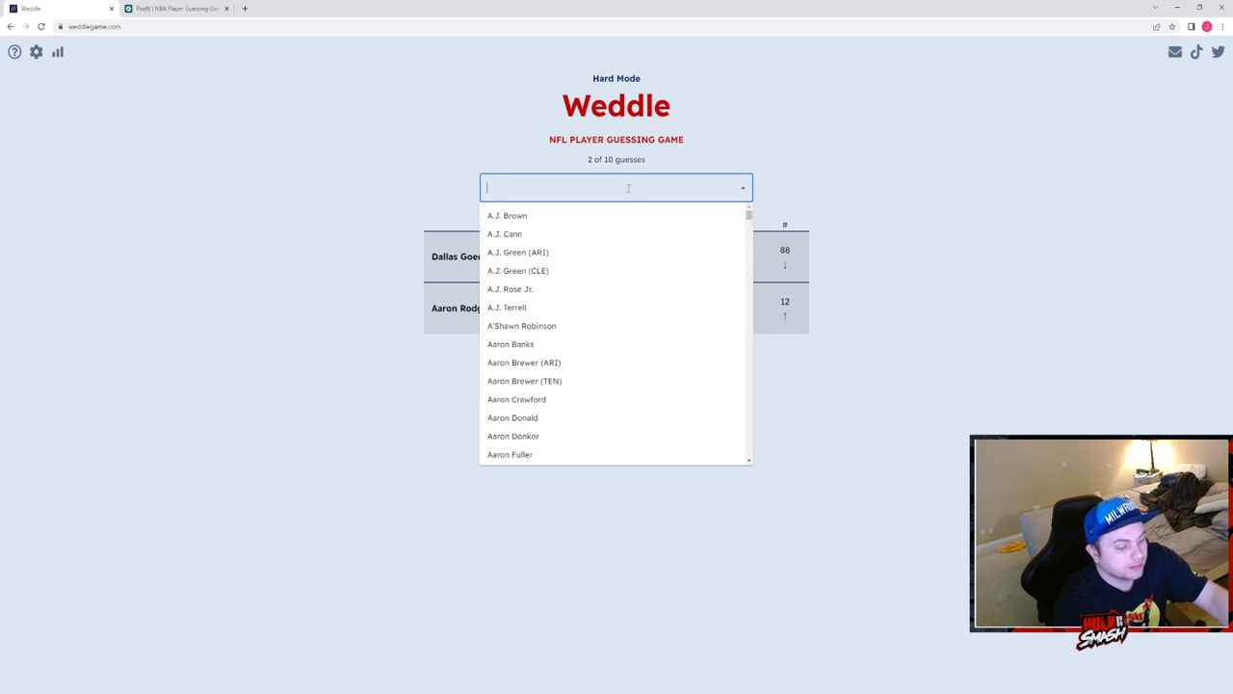
{"action": "type", "text": "wag"}
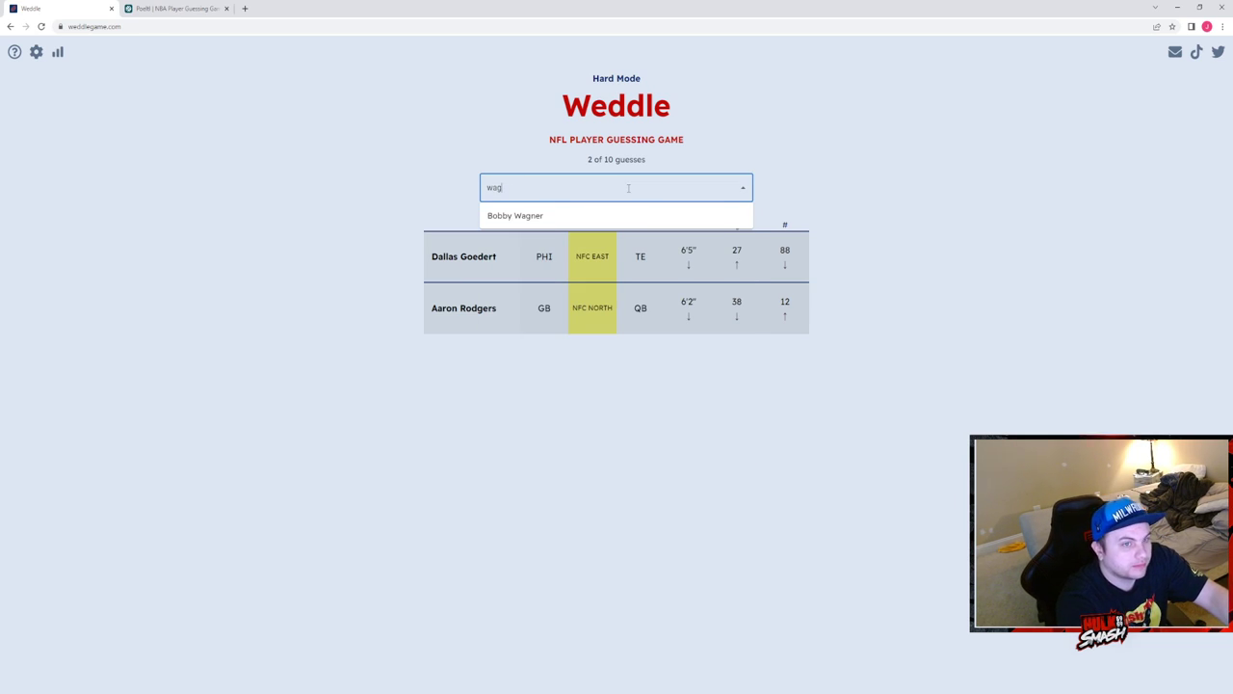
{"action": "left_click", "coordinate": [591, 216]}
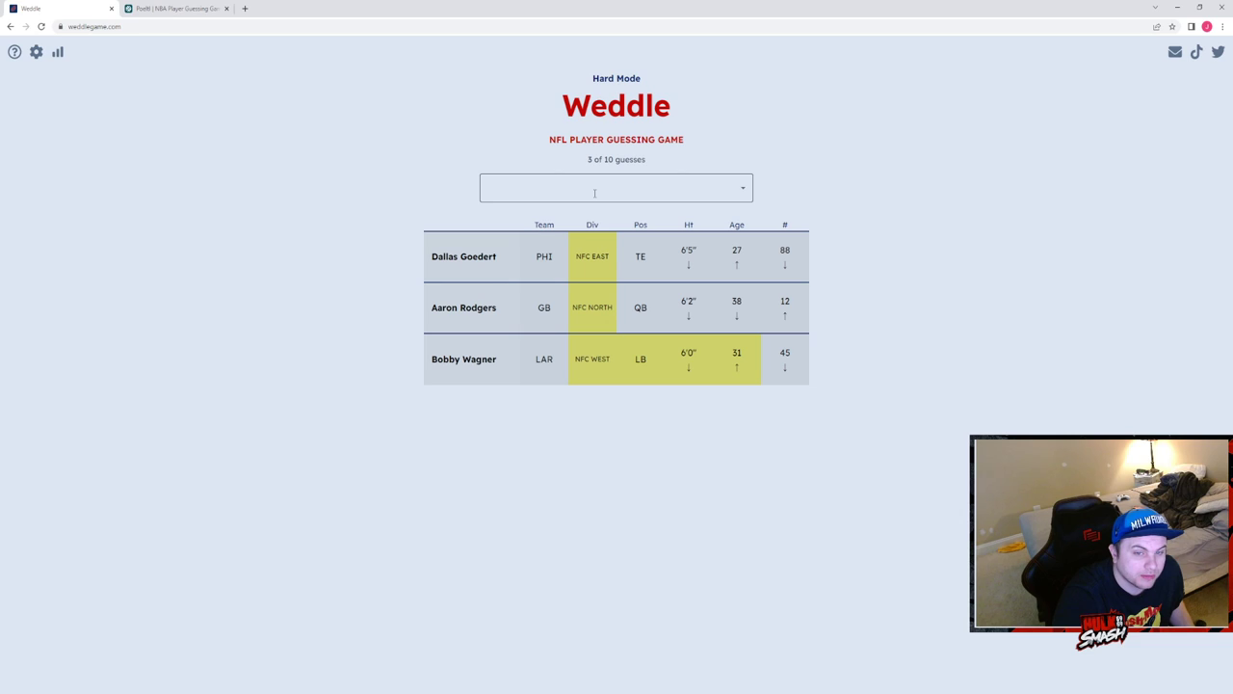
{"action": "left_click", "coordinate": [651, 185]}
{"action": "left_click", "coordinate": [651, 185]}
{"action": "type", "text": "mar"}
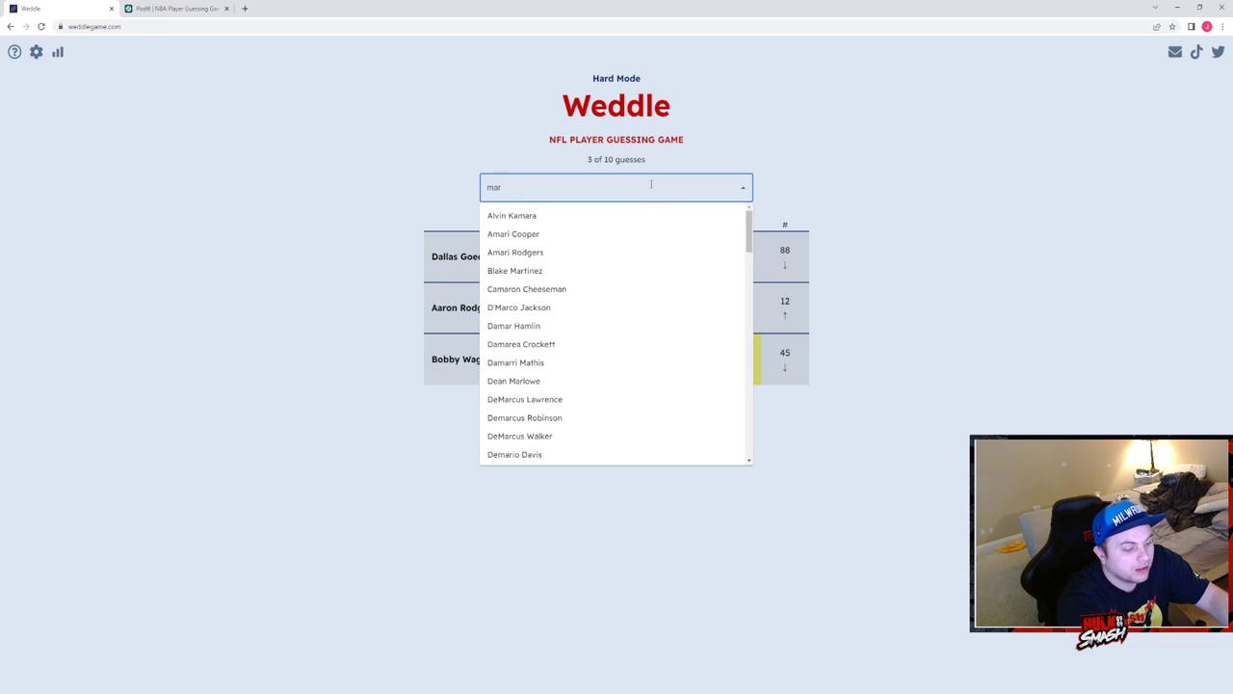
{"action": "type", "text": "cus"}
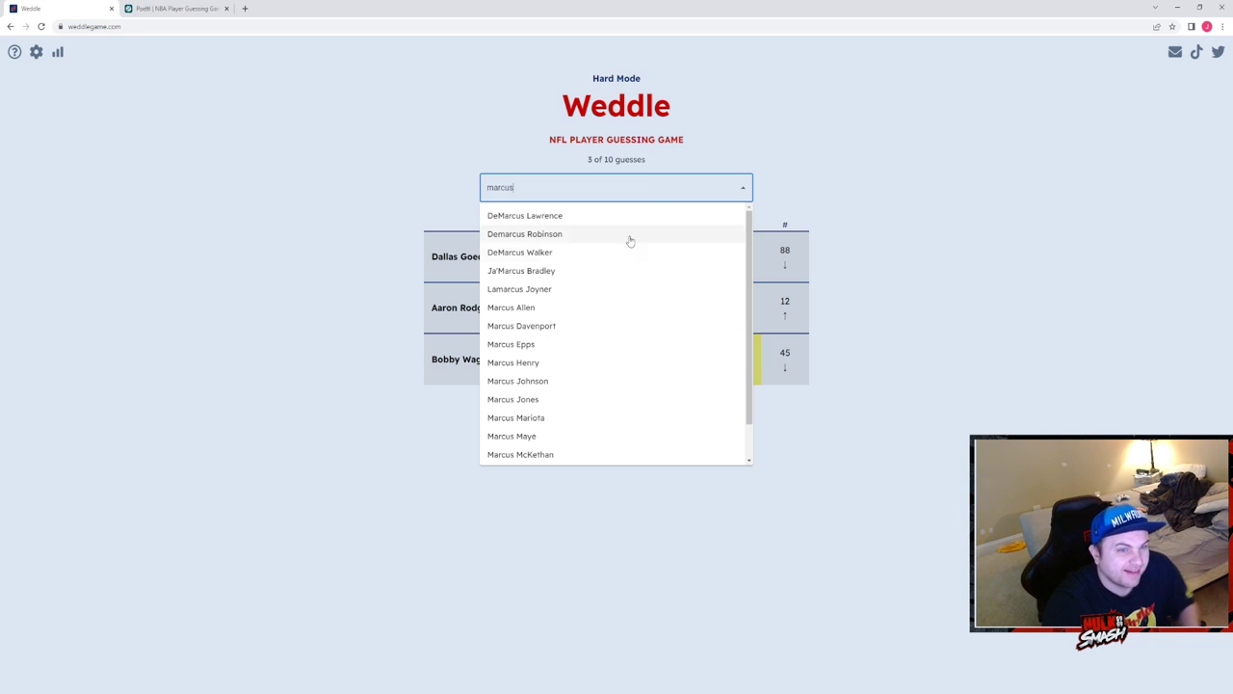
{"action": "scroll", "coordinate": [618, 269], "scroll_direction": "down", "scroll_amount": 1}
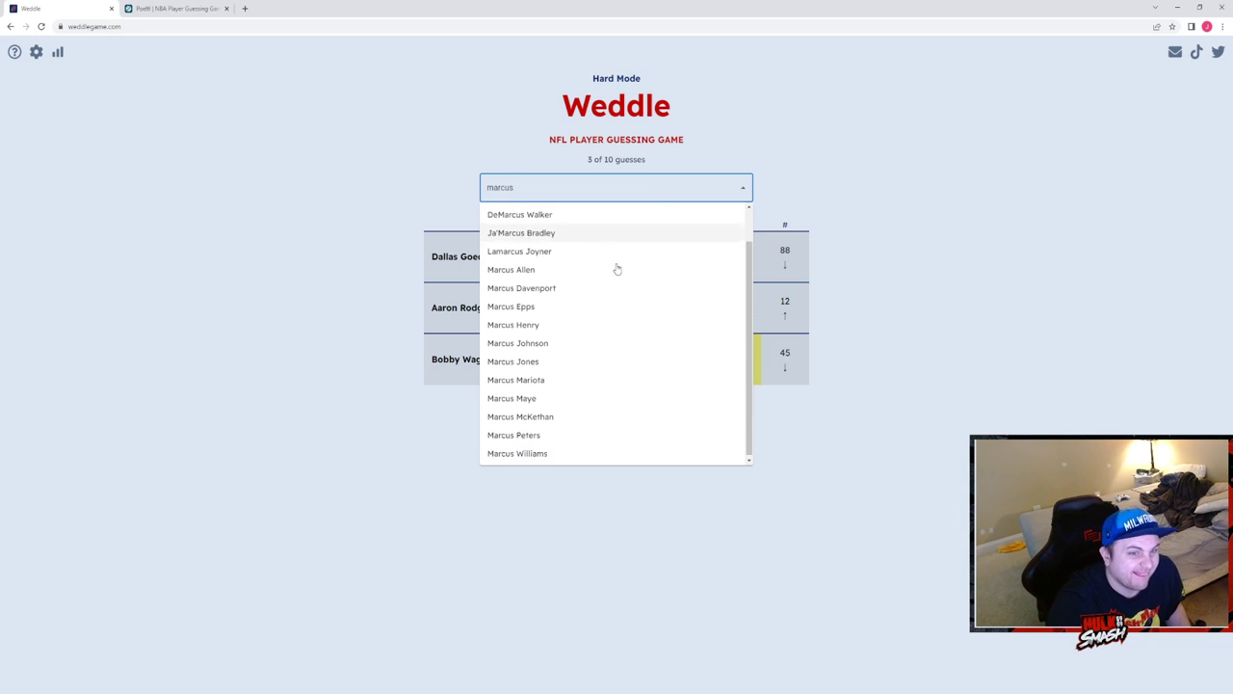
{"action": "left_click", "coordinate": [550, 455]}
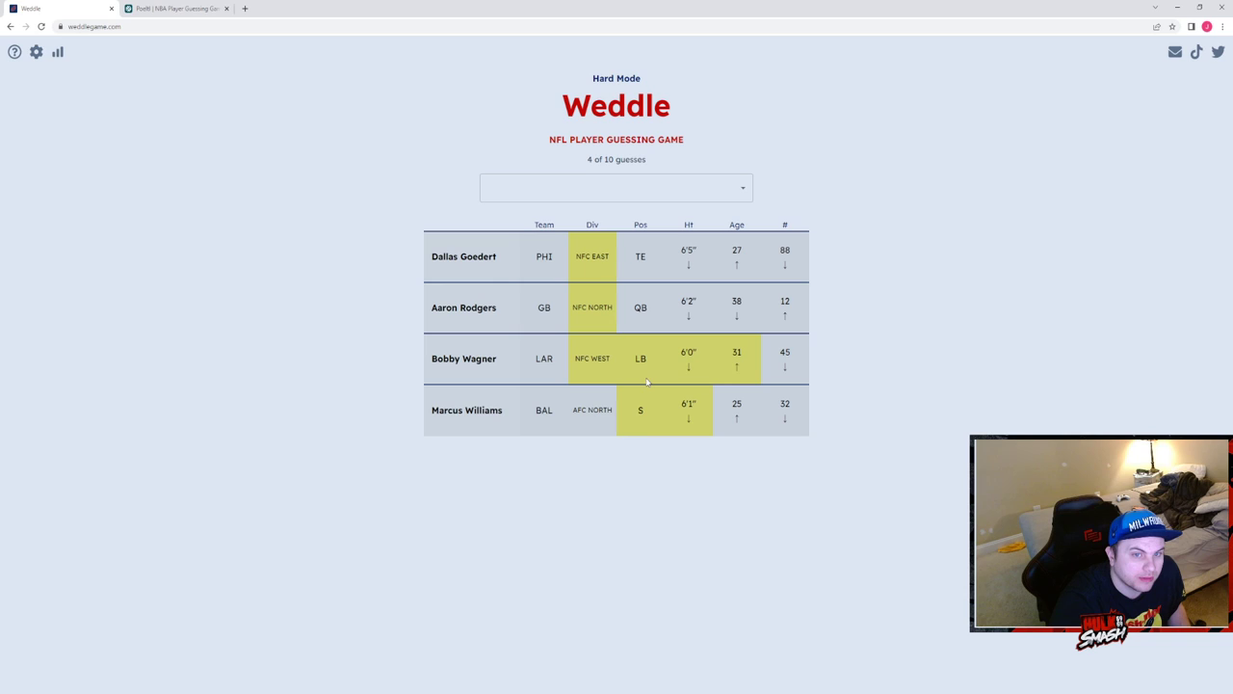
Step: Review the guess table, then guess Jameis Winston and Marcus Mariota
{"action": "left_click", "coordinate": [611, 188]}
{"action": "left_click", "coordinate": [925, 228]}
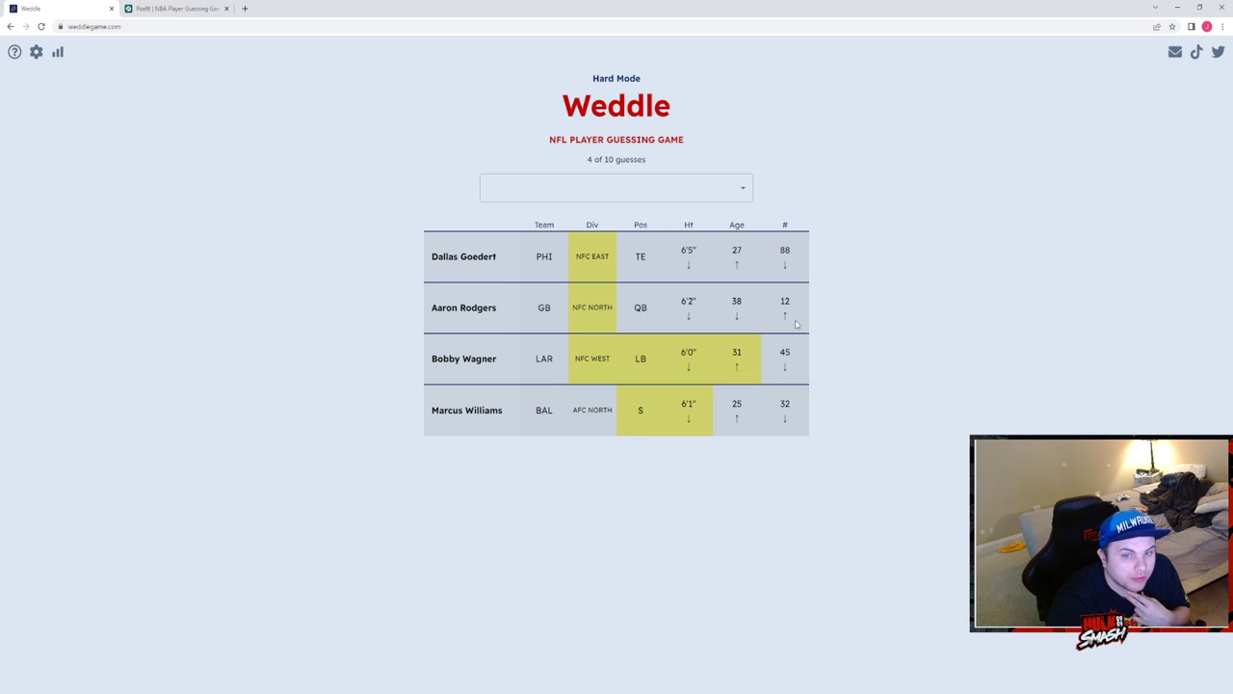
{"action": "left_click", "coordinate": [631, 186]}
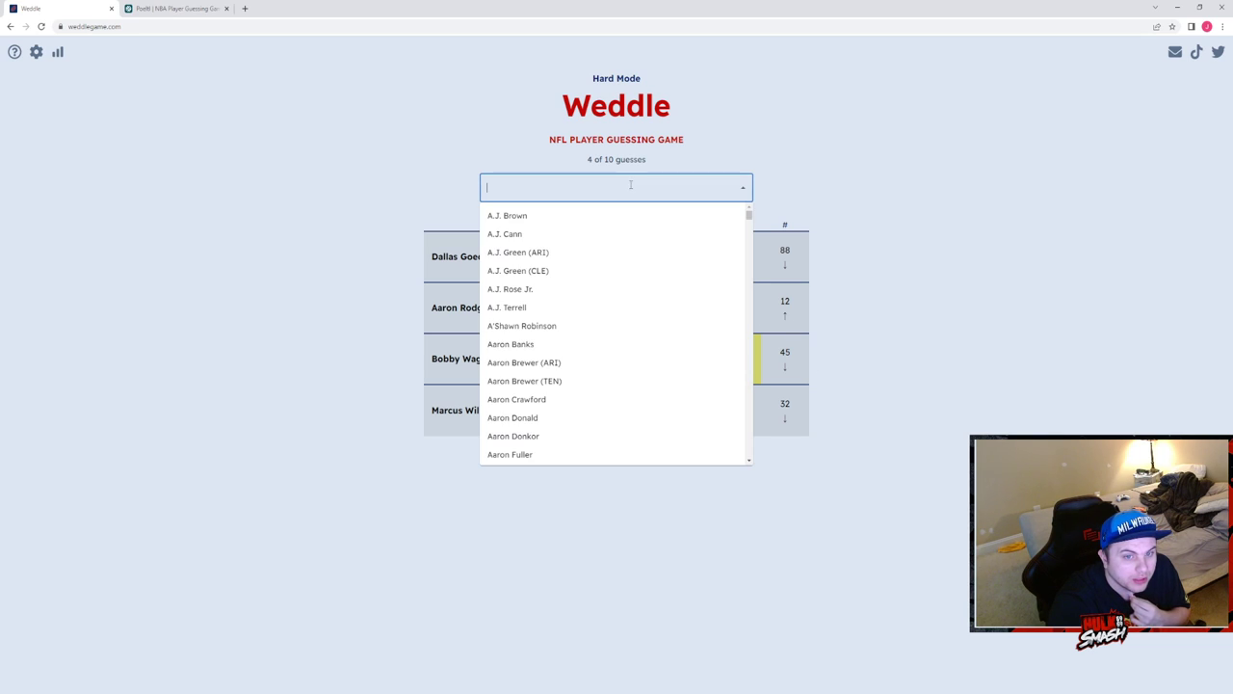
{"action": "left_click", "coordinate": [901, 193]}
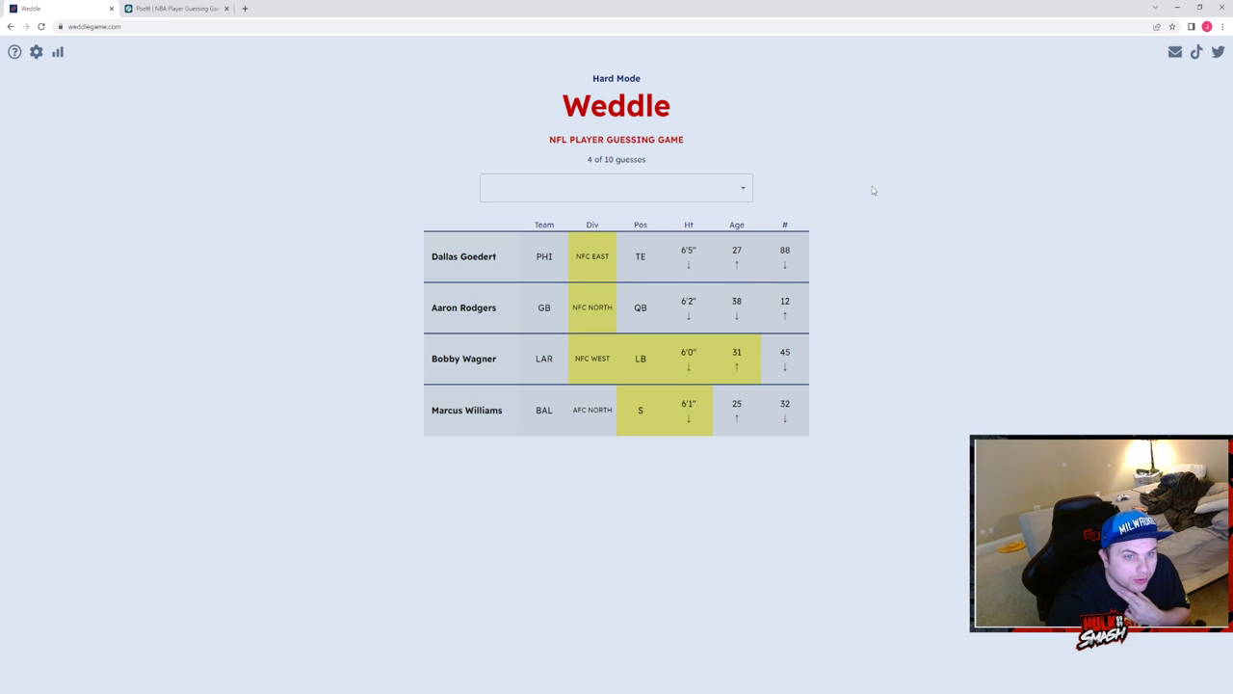
{"action": "left_click", "coordinate": [665, 184]}
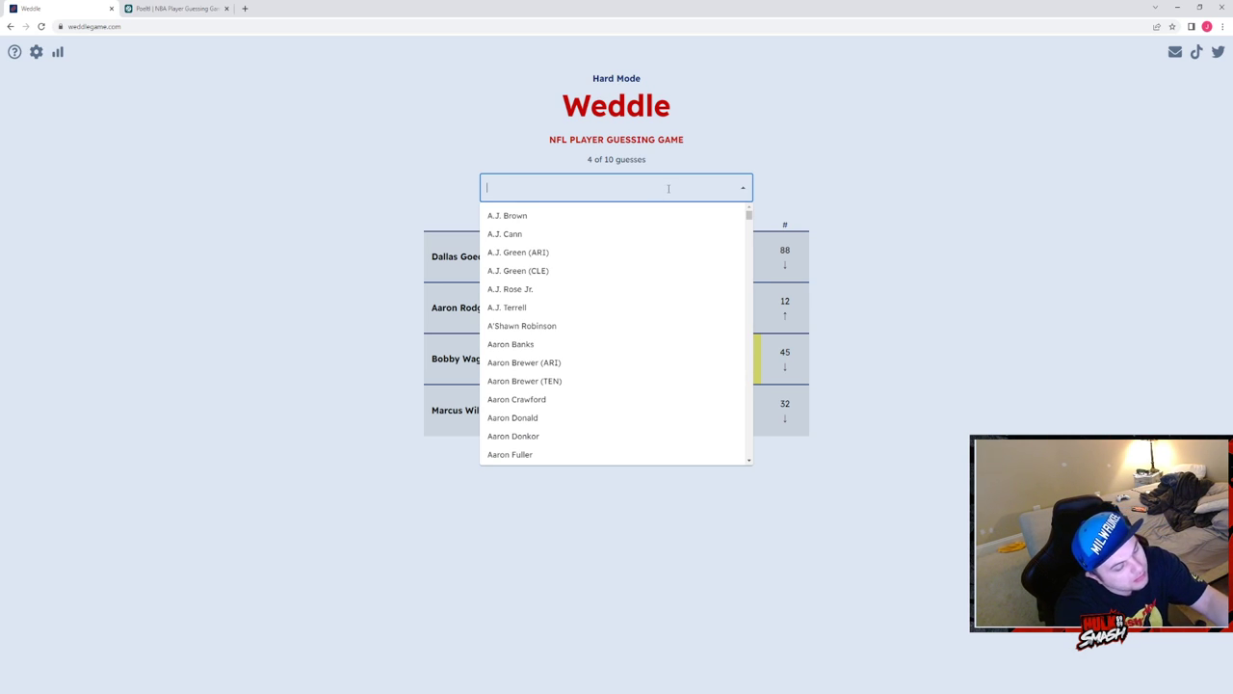
{"action": "left_click", "coordinate": [853, 121]}
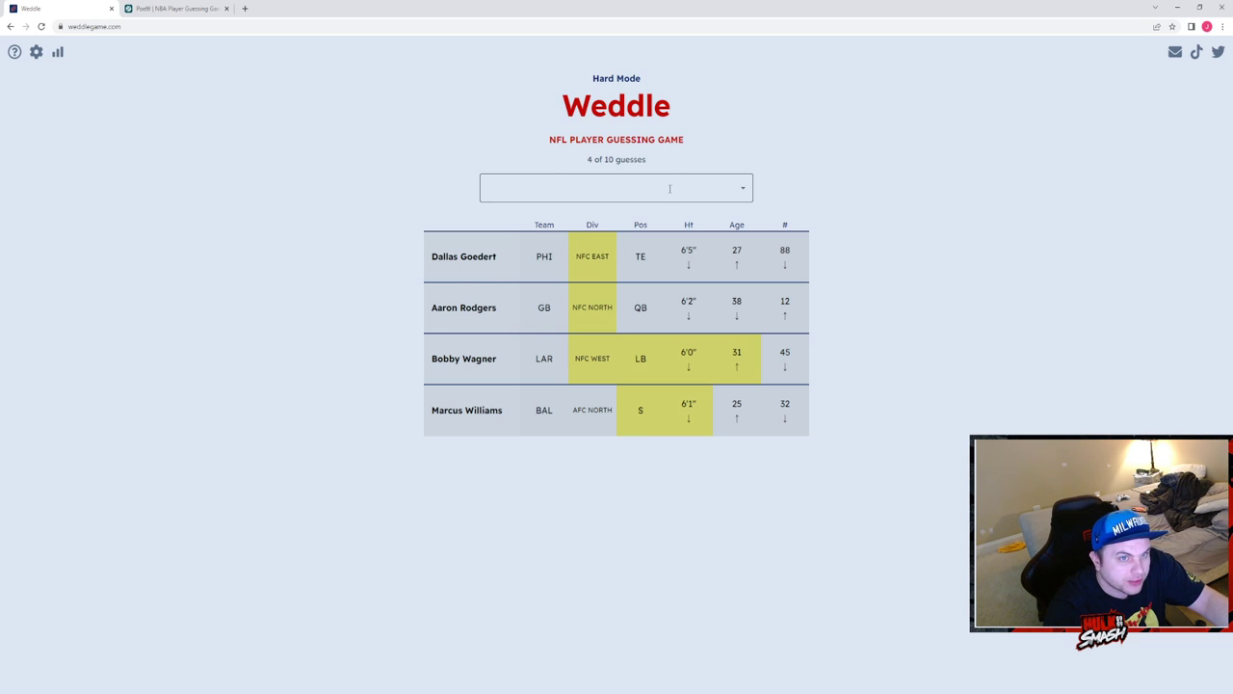
{"action": "left_click", "coordinate": [670, 188]}
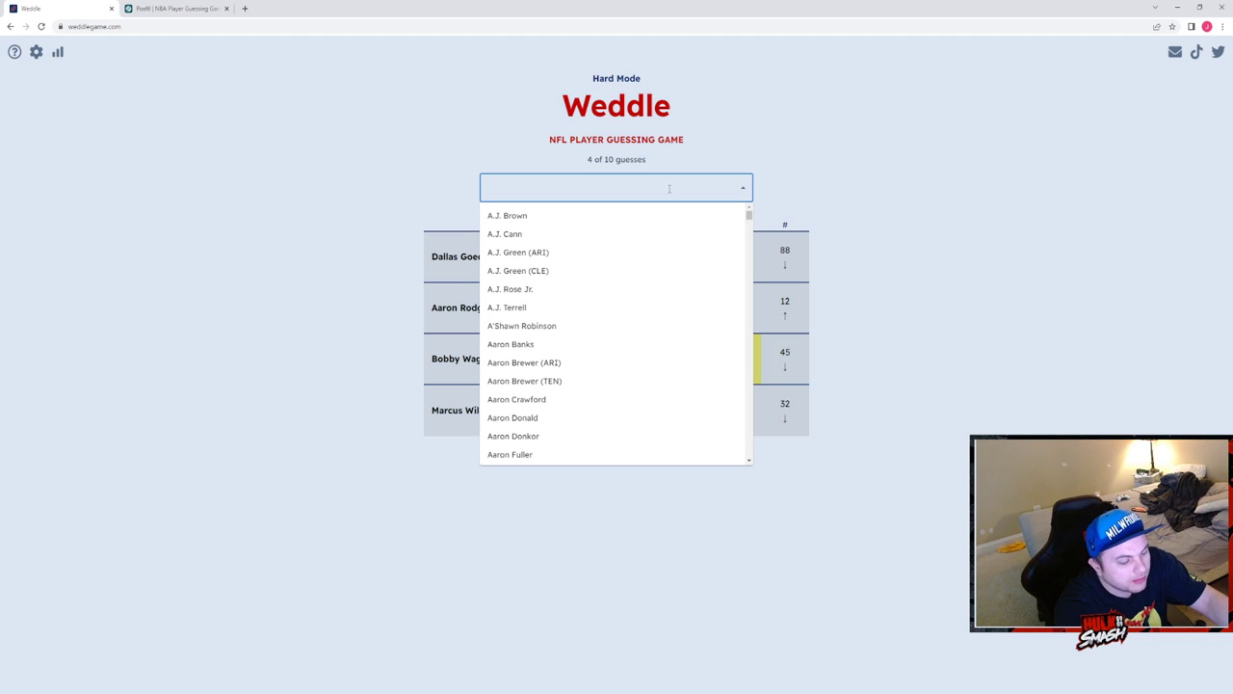
{"action": "type", "text": "wins"}
{"action": "left_click", "coordinate": [535, 233]}
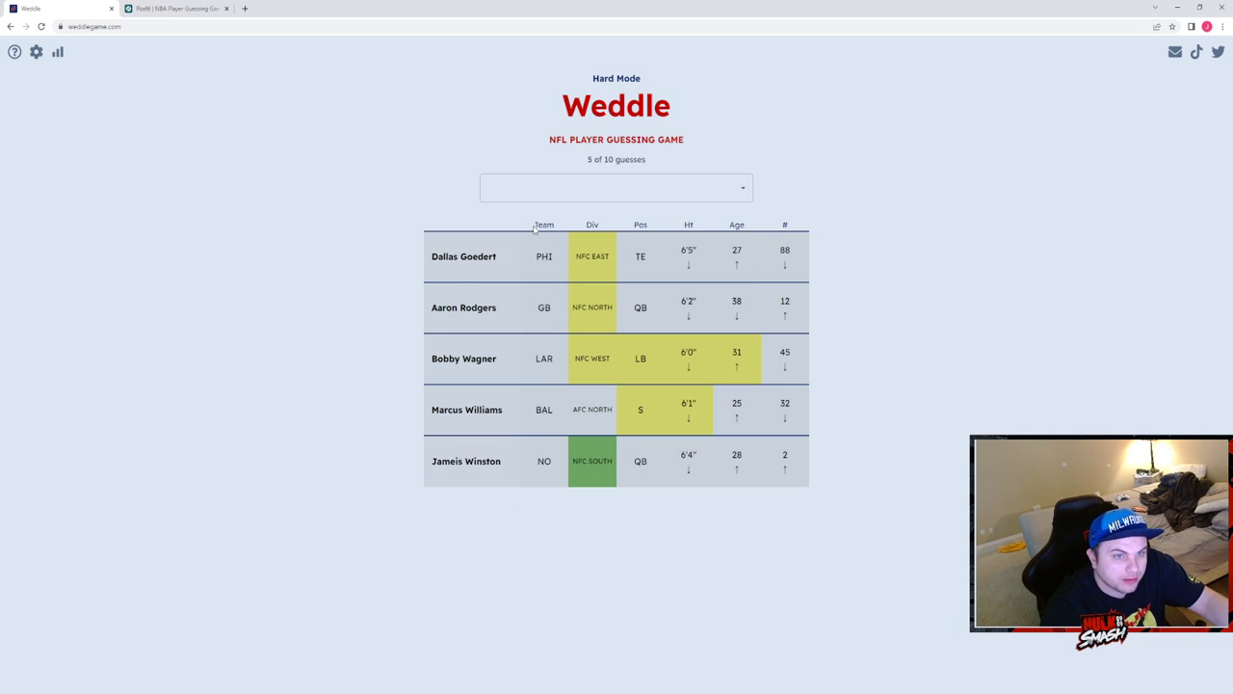
{"action": "left_click", "coordinate": [607, 193]}
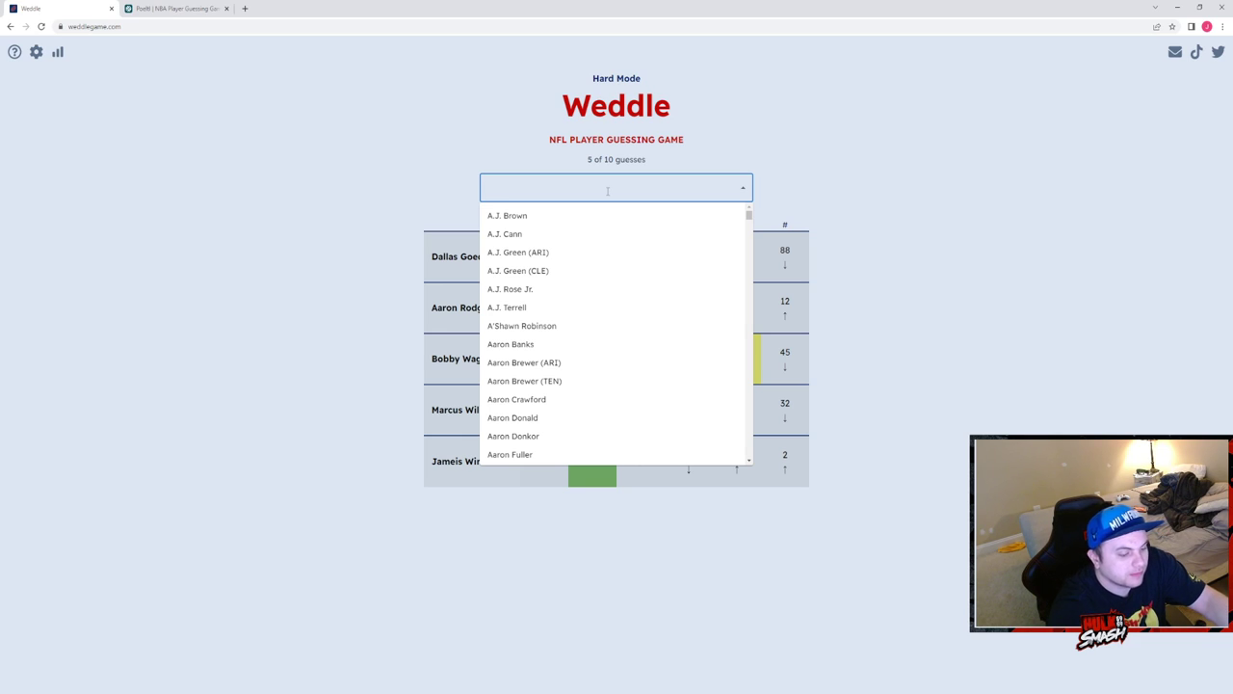
{"action": "type", "text": "mariot"}
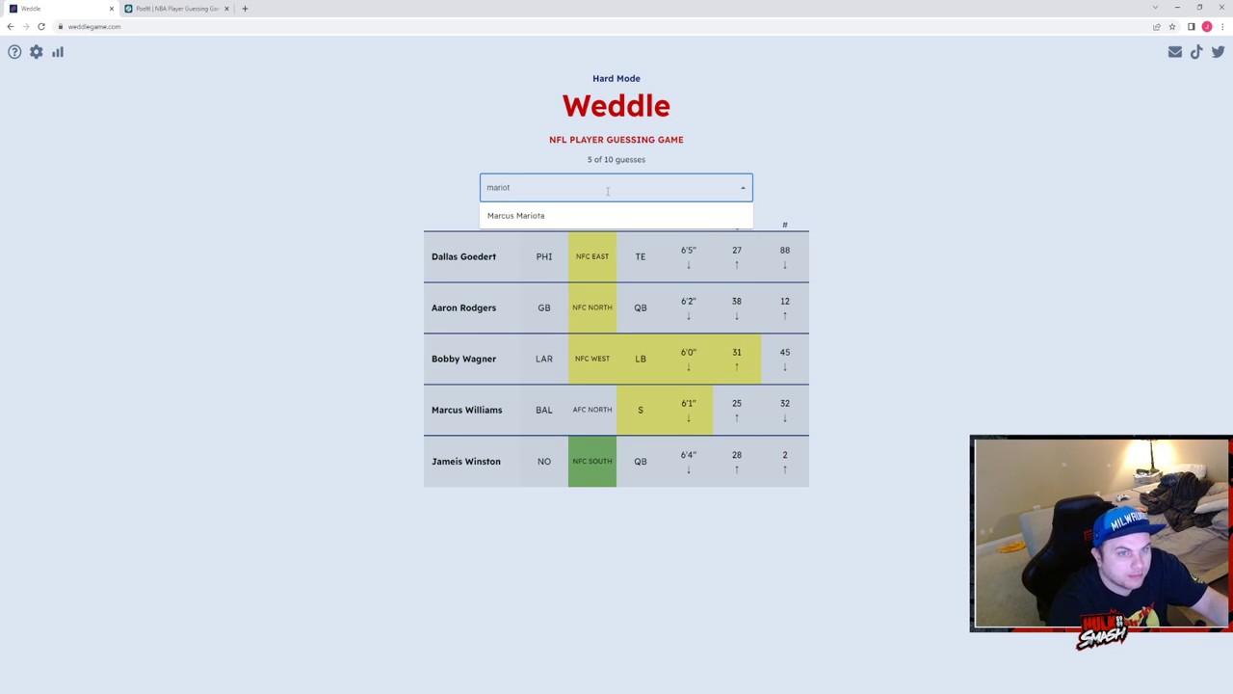
{"action": "left_click", "coordinate": [603, 214]}
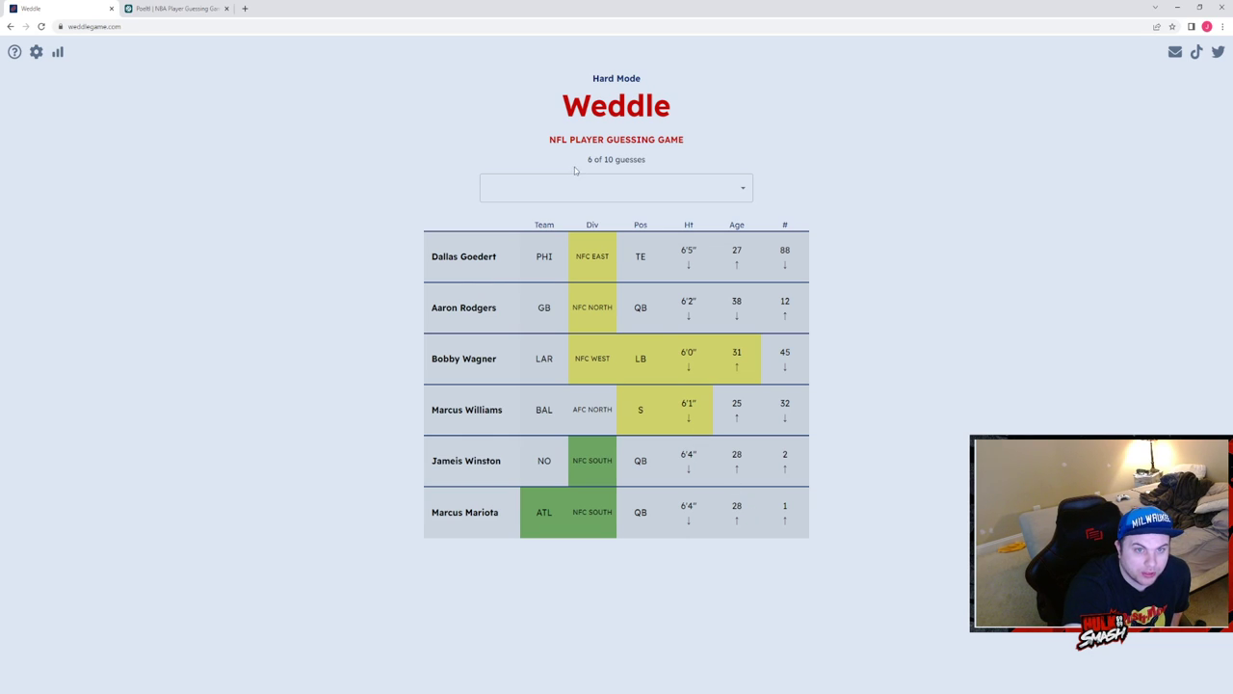
{"action": "left_click", "coordinate": [607, 190]}
{"action": "left_click", "coordinate": [777, 116]}
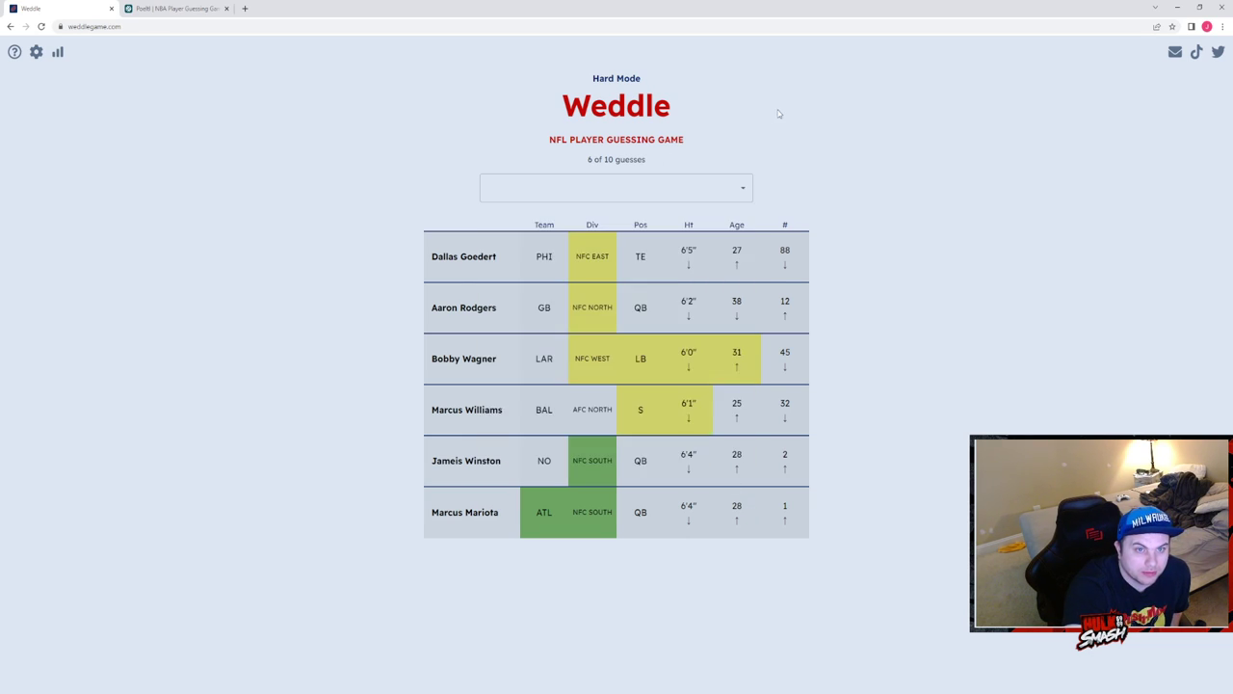
{"action": "left_click", "coordinate": [645, 186]}
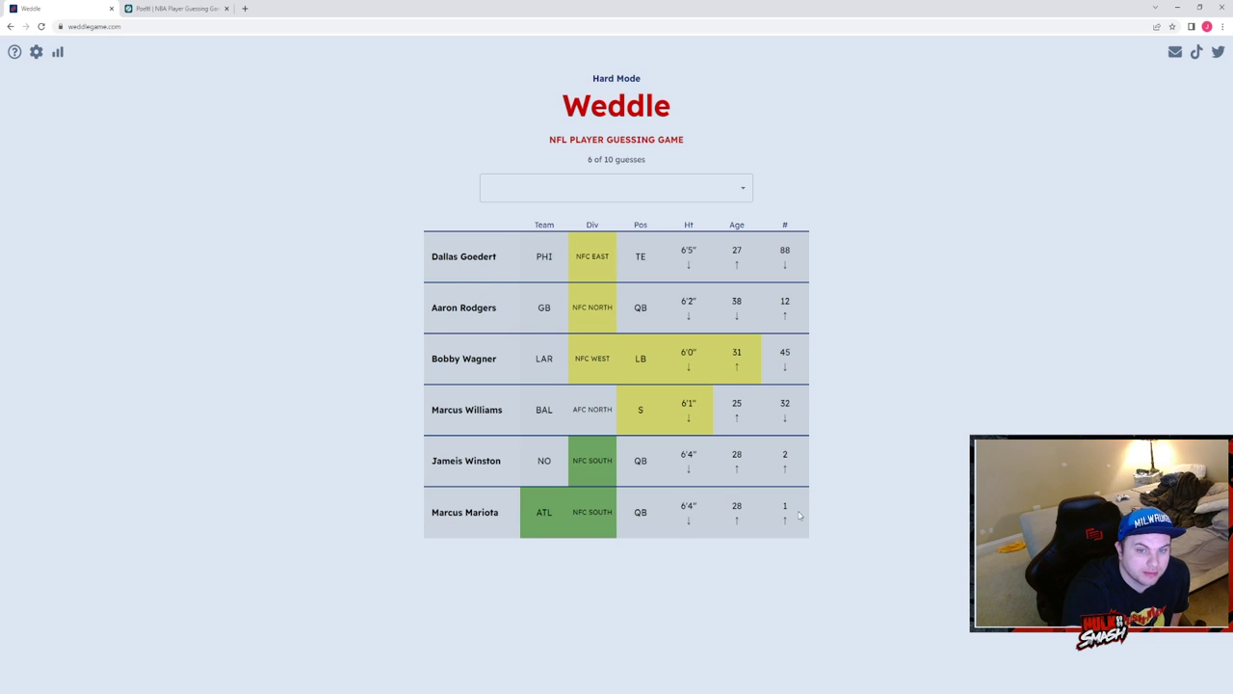
{"action": "left_click", "coordinate": [624, 187]}
{"action": "left_click", "coordinate": [845, 79]}
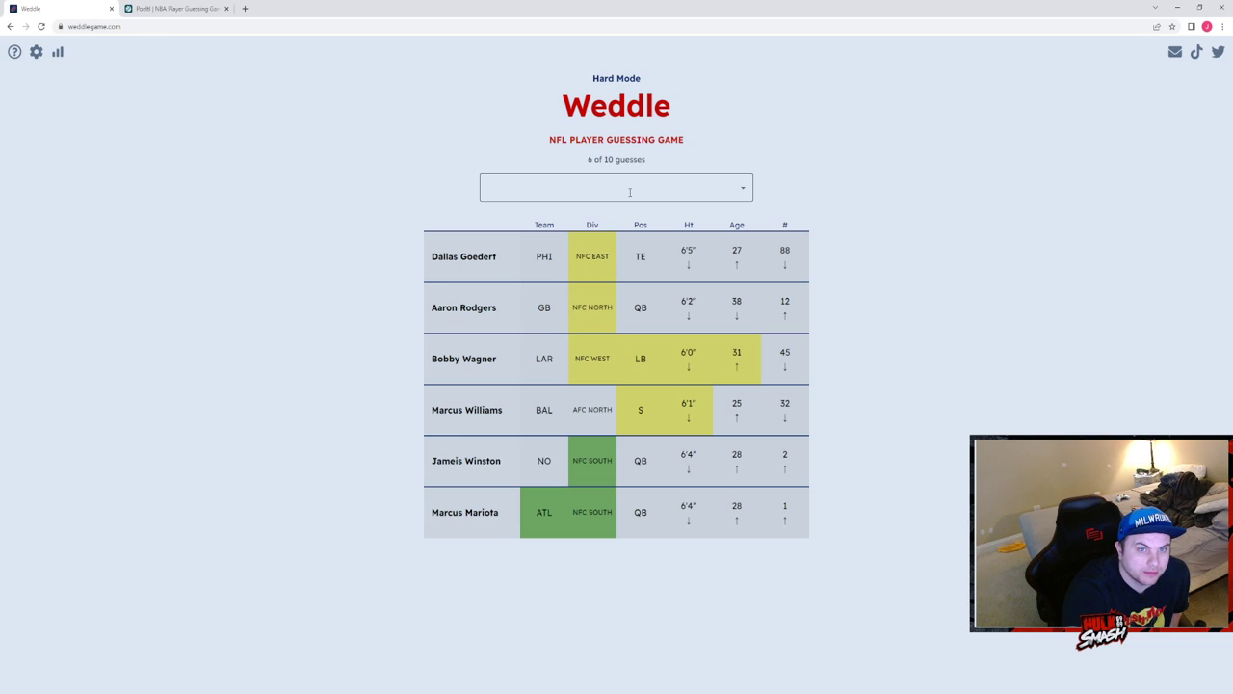
{"action": "left_click", "coordinate": [630, 192]}
{"action": "left_click", "coordinate": [836, 102]}
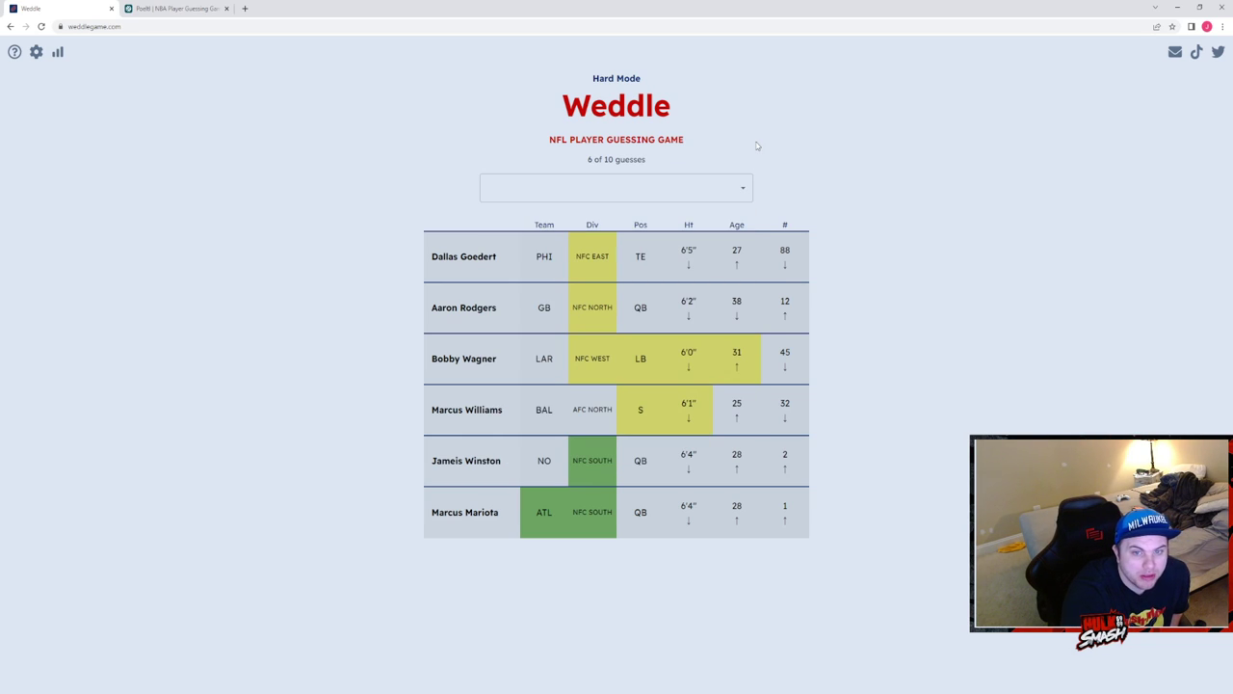
{"action": "left_click", "coordinate": [621, 189]}
{"action": "type", "text": "kaz"}
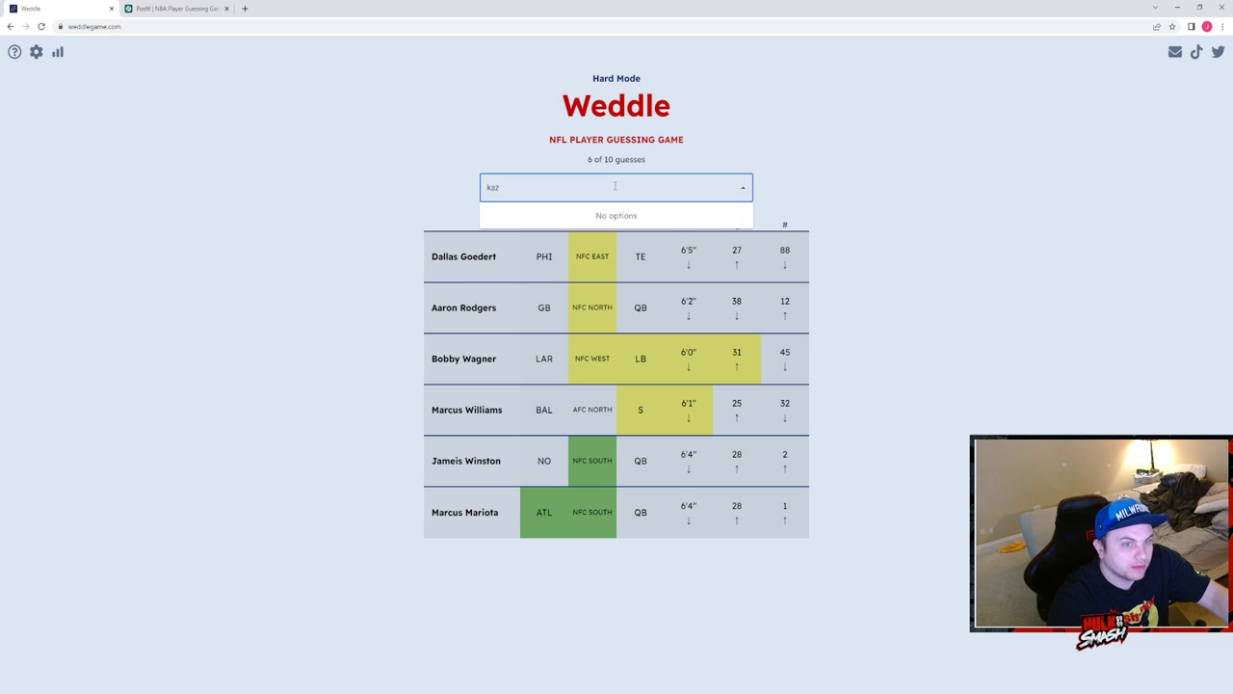
{"action": "key", "text": "BackSpace"}
{"action": "key", "text": "BackSpace"}
{"action": "key", "text": "BackSpace"}
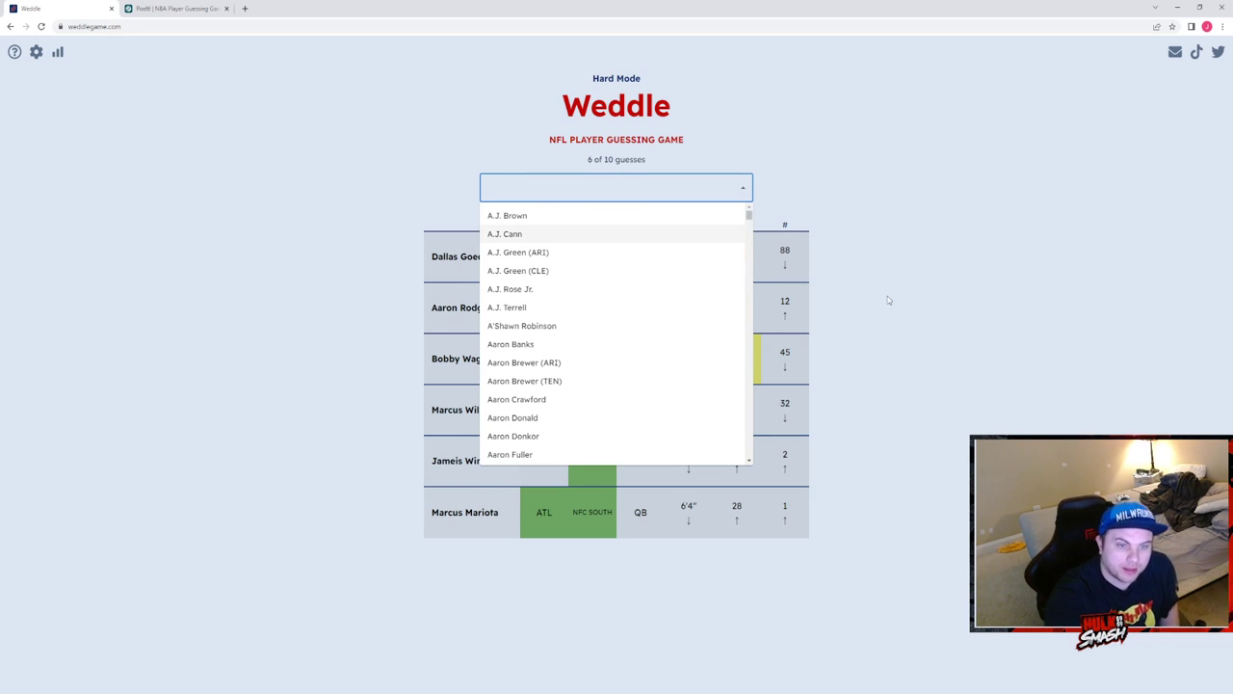
{"action": "left_click", "coordinate": [896, 303]}
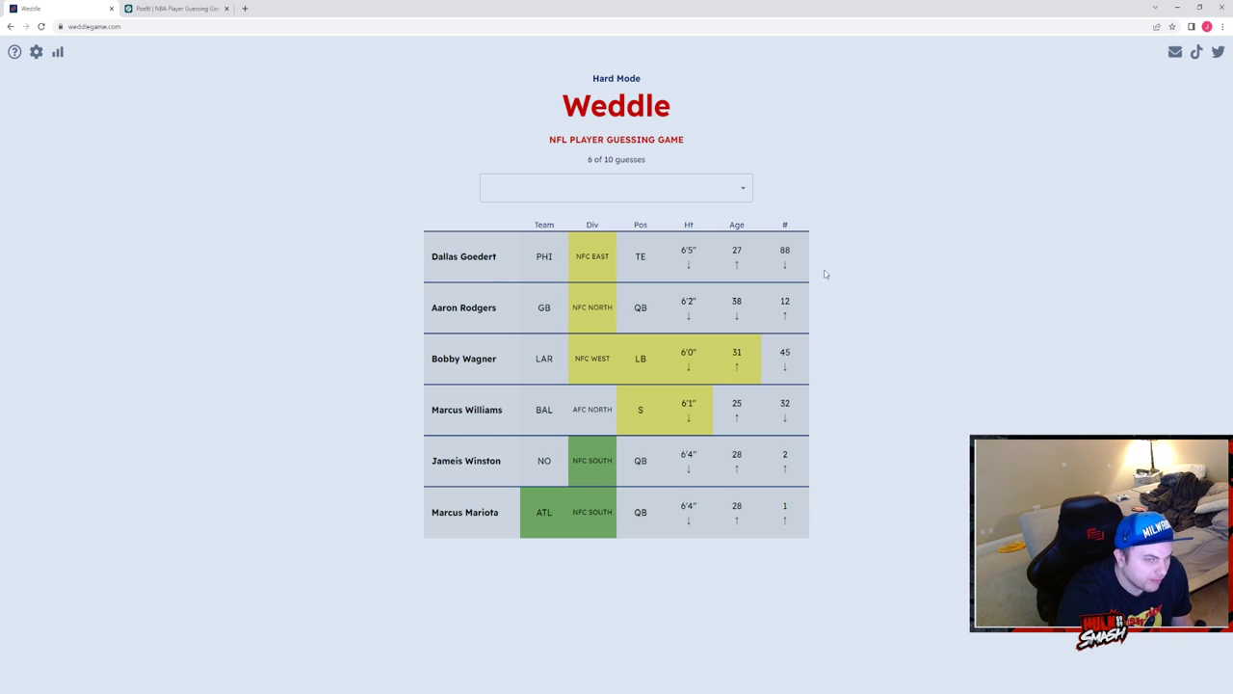
{"action": "left_click", "coordinate": [627, 190]}
{"action": "type", "text": "grady"}
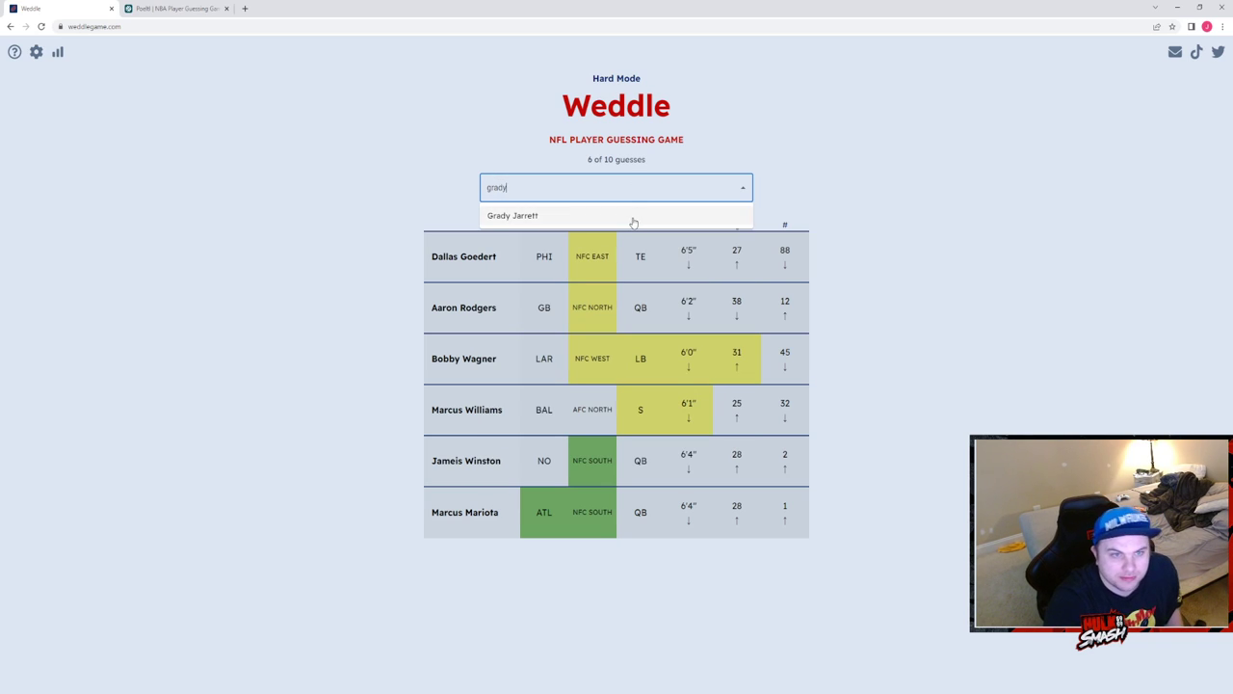
Step: Guess Grady Jarrett, A.J. Green (CLE) and A.J. Rose Jr
{"action": "left_click", "coordinate": [630, 220]}
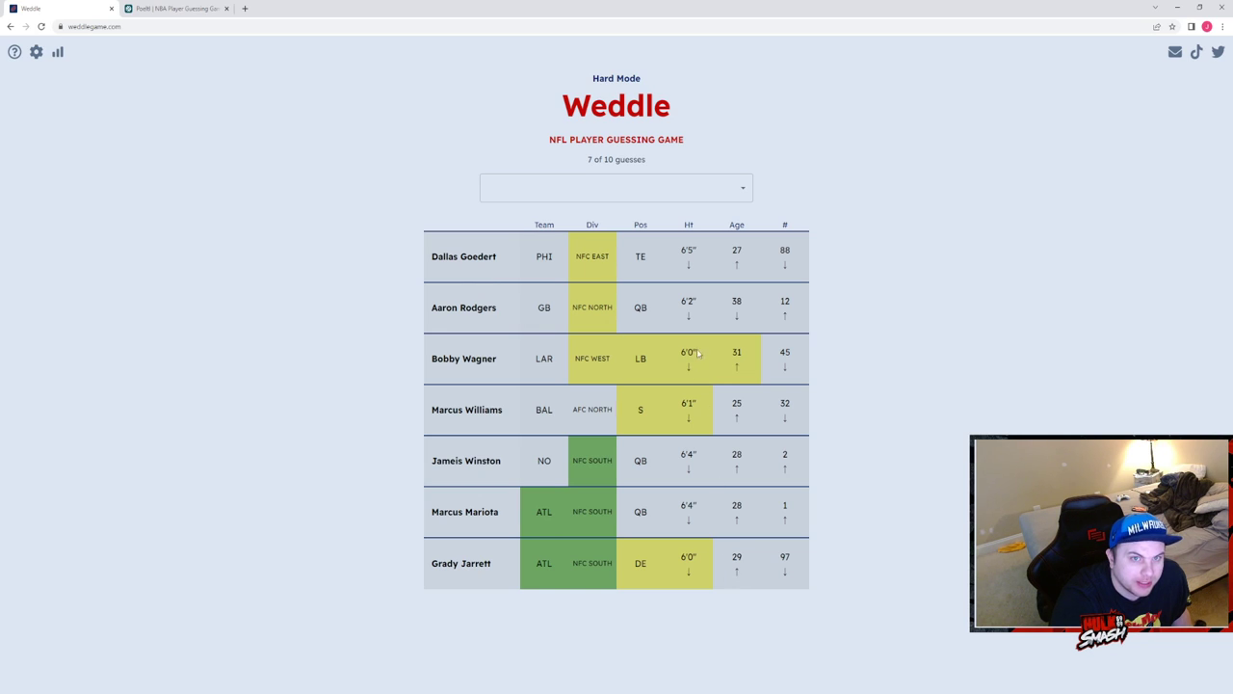
{"action": "left_click", "coordinate": [644, 192]}
{"action": "key", "text": "Down"}
{"action": "key", "text": "Down"}
{"action": "key", "text": "Down"}
{"action": "key", "text": "Return"}
{"action": "left_click", "coordinate": [643, 192]}
{"action": "left_click", "coordinate": [627, 283]}
Step: Make A'Shawn Robinson the final guess, close Statistics, and switch to Poeltl
{"action": "left_click", "coordinate": [636, 190]}
{"action": "left_click", "coordinate": [634, 324]}
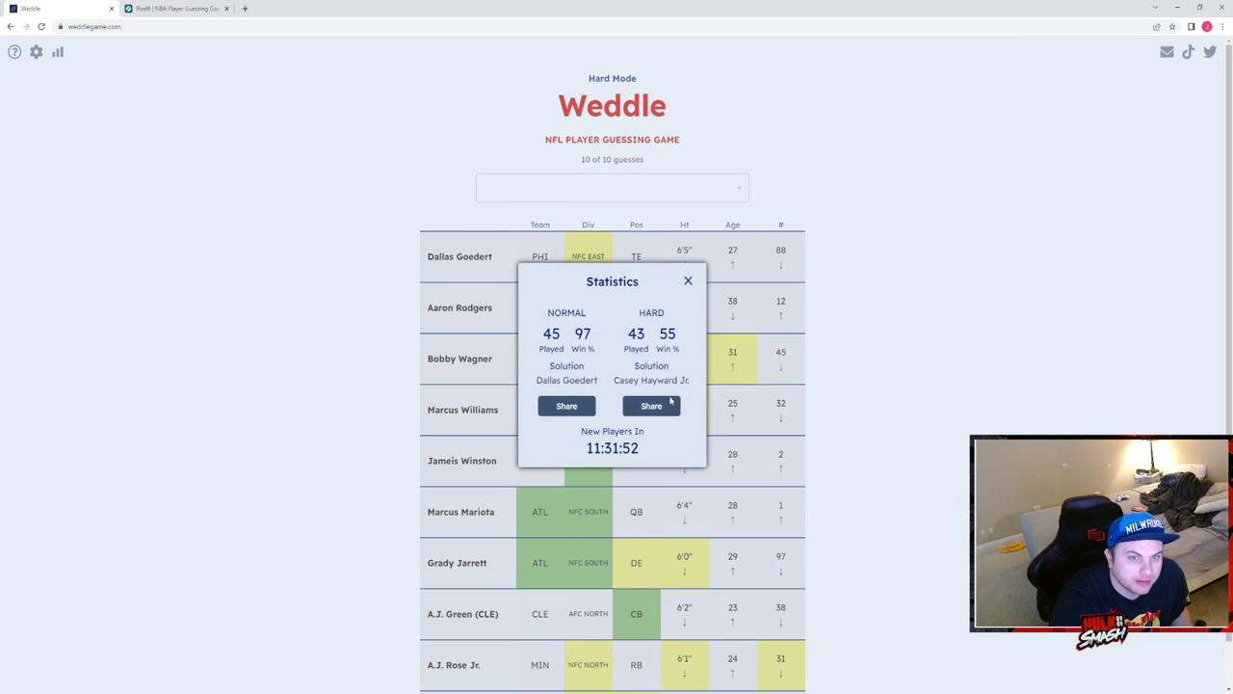
{"action": "scroll", "coordinate": [758, 396], "scroll_direction": "down", "scroll_amount": 1}
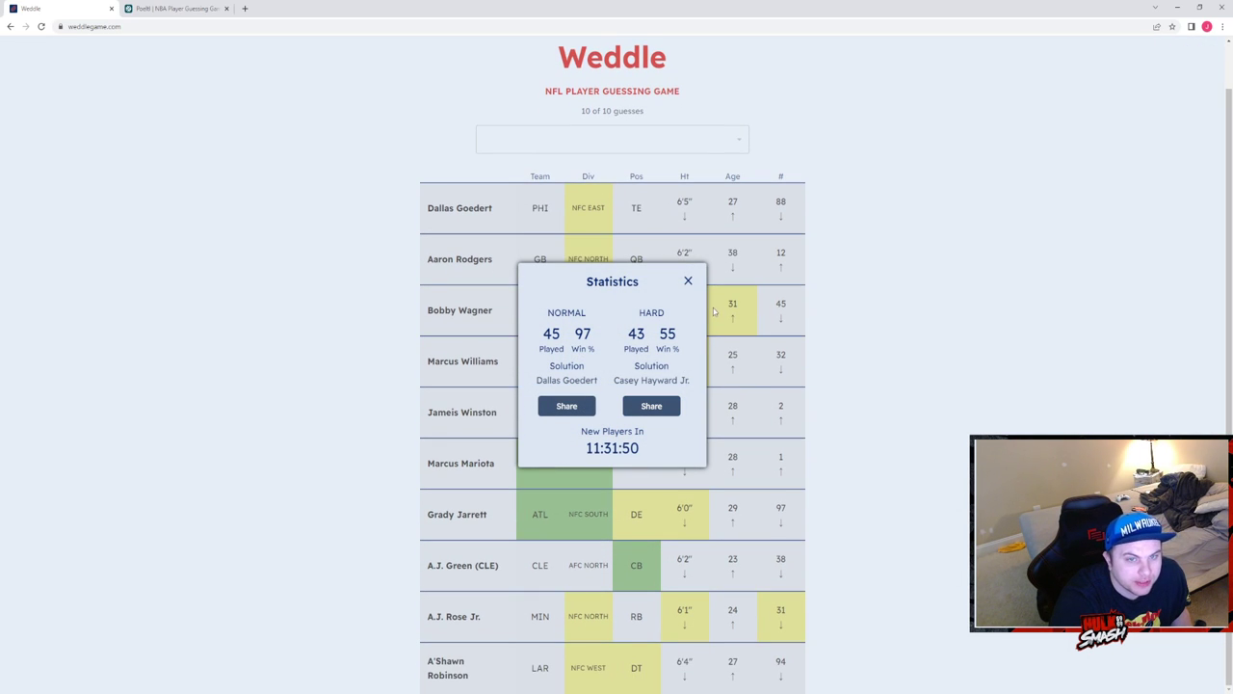
{"action": "left_click", "coordinate": [688, 280]}
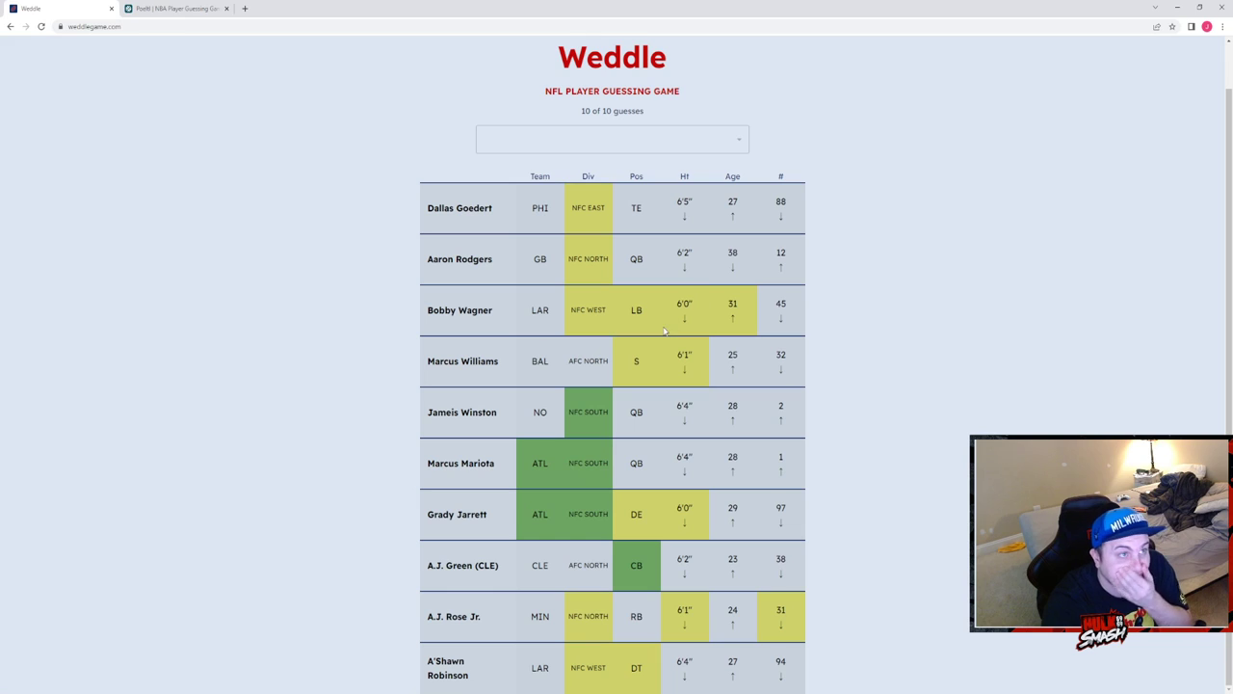
{"action": "left_click", "coordinate": [119, 9]}
Step: Close the finished Weddle tab and guess Jaylen Brown in Poeltl
{"action": "left_click", "coordinate": [596, 234]}
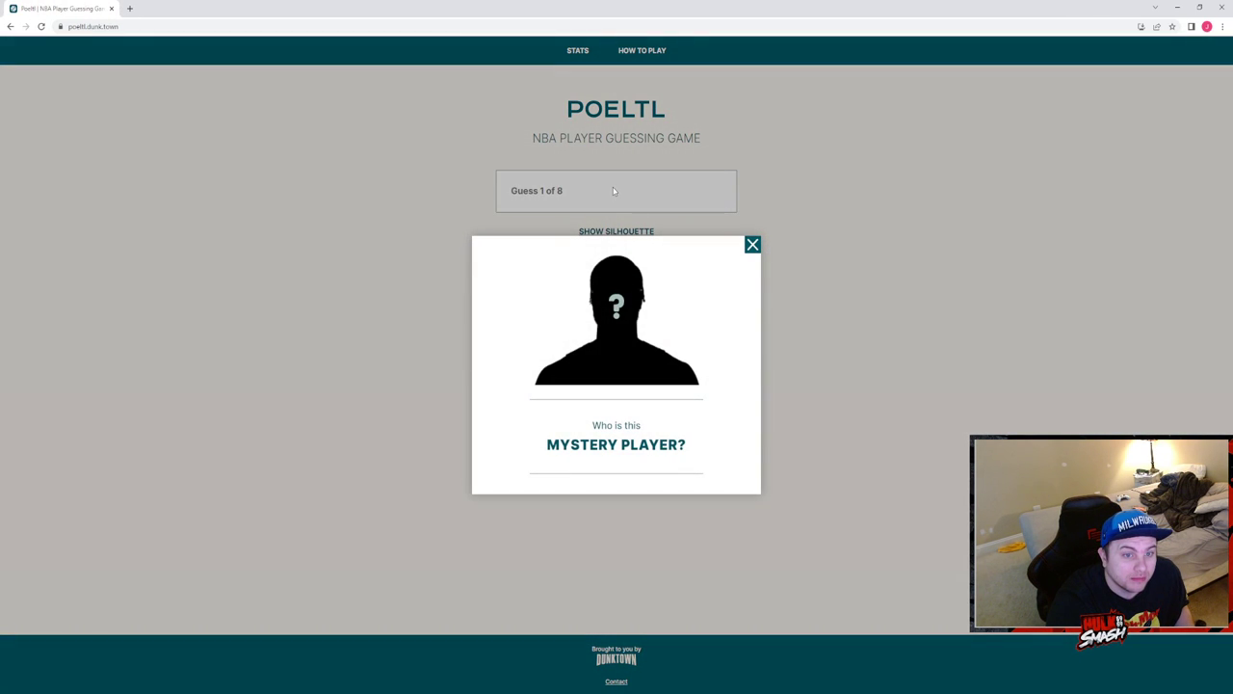
{"action": "left_click", "coordinate": [613, 190]}
{"action": "type", "text": "b"}
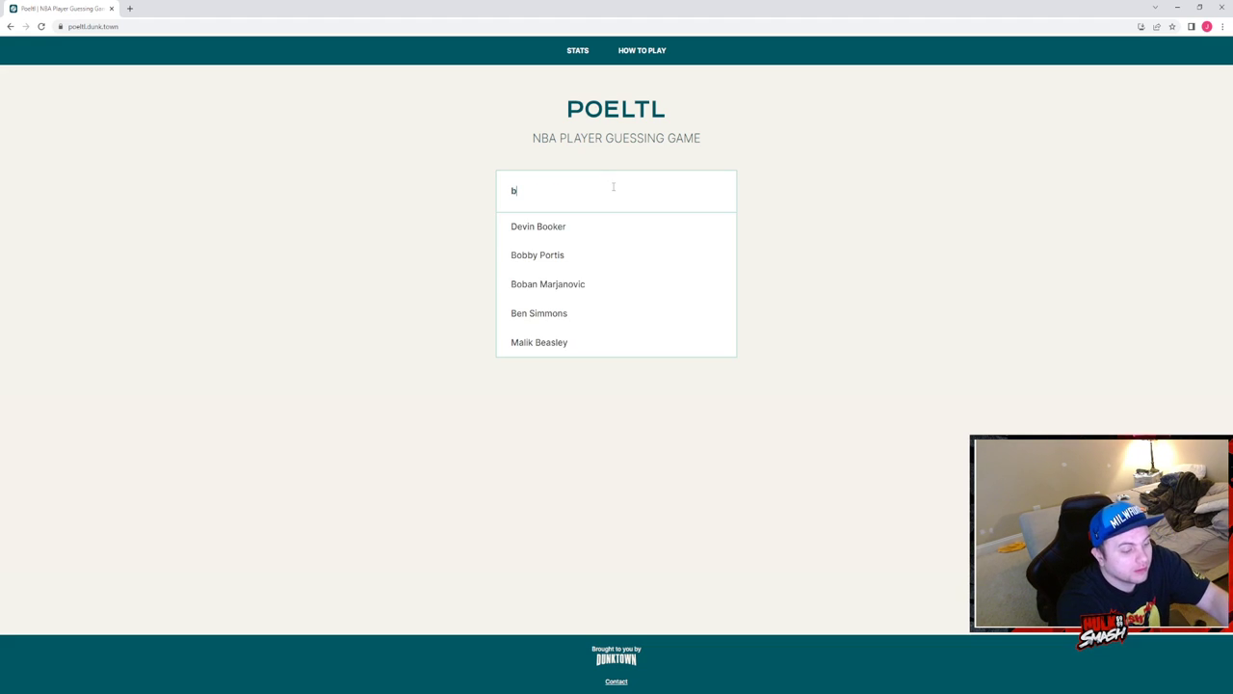
{"action": "type", "text": "rown"}
{"action": "left_click", "coordinate": [609, 226]}
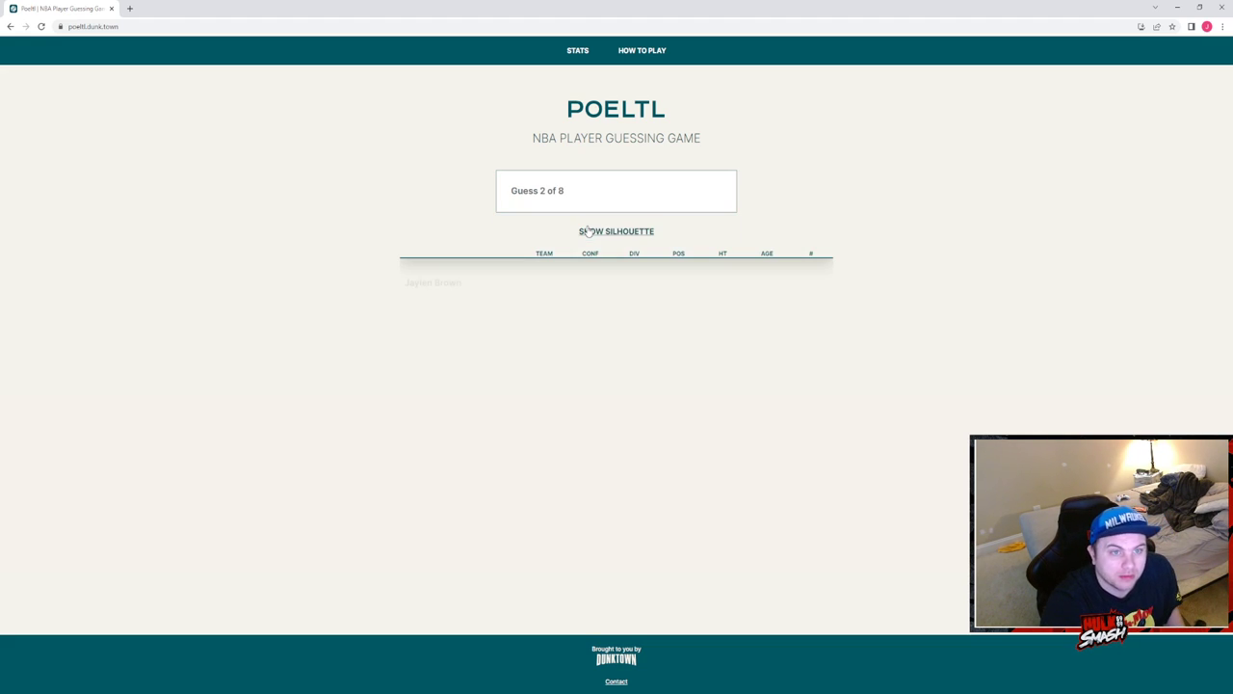
Step: Check the silhouette, guess Khris Middleton, and show the silhouette again
{"action": "left_click", "coordinate": [645, 231]}
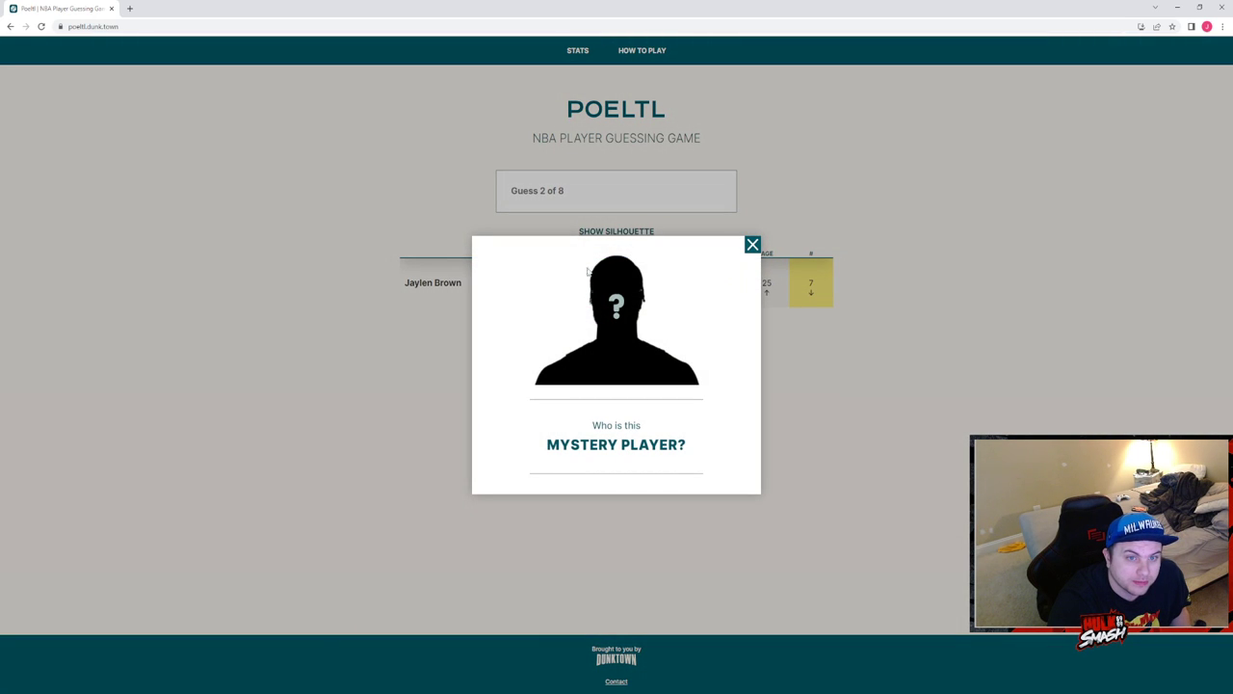
{"action": "left_click", "coordinate": [754, 245]}
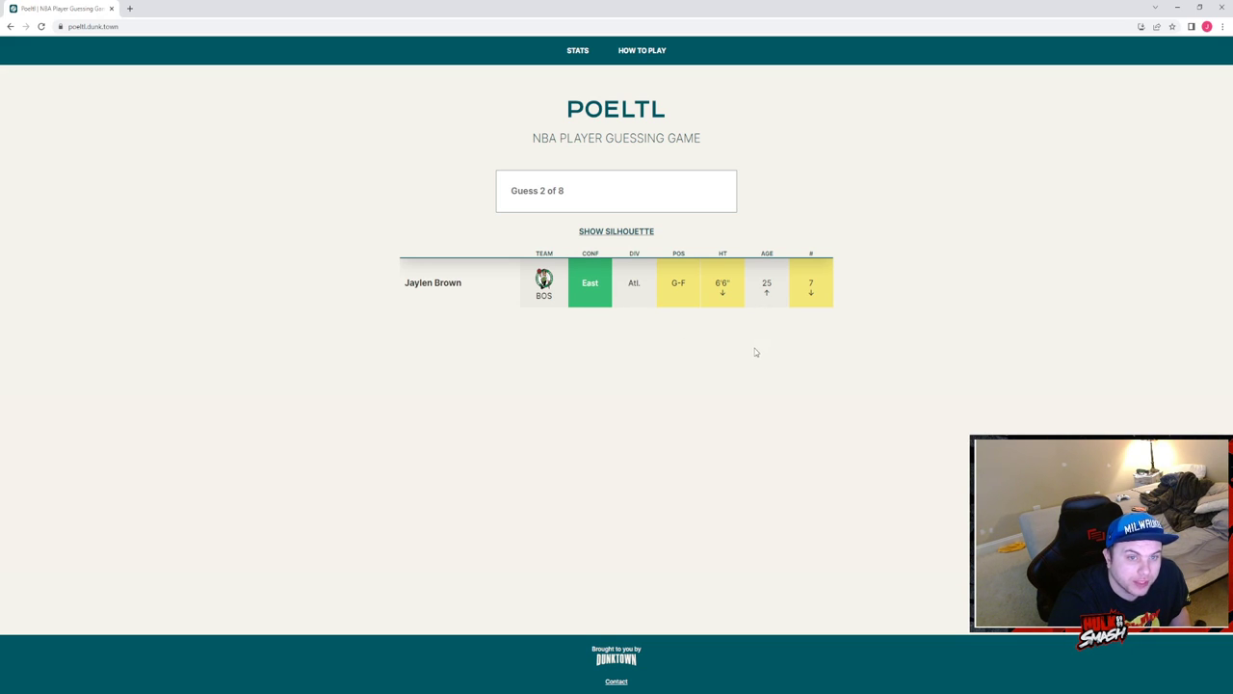
{"action": "left_click", "coordinate": [623, 190]}
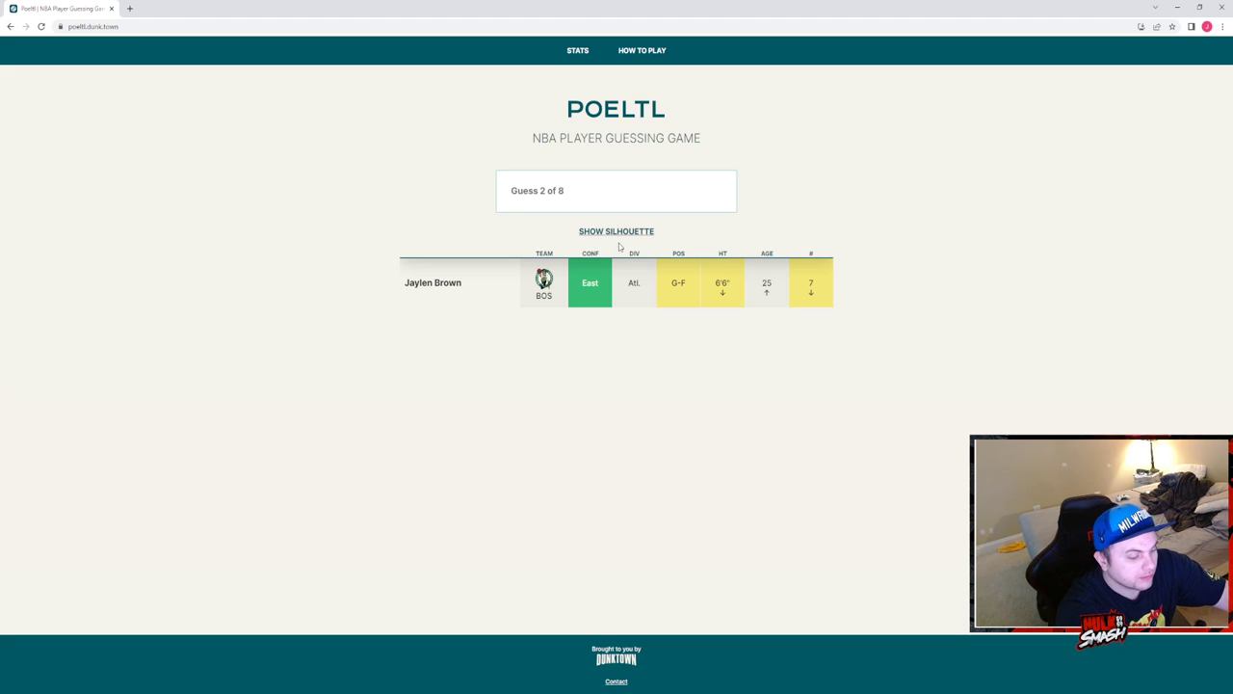
{"action": "type", "text": "khri"}
{"action": "left_click", "coordinate": [619, 231]}
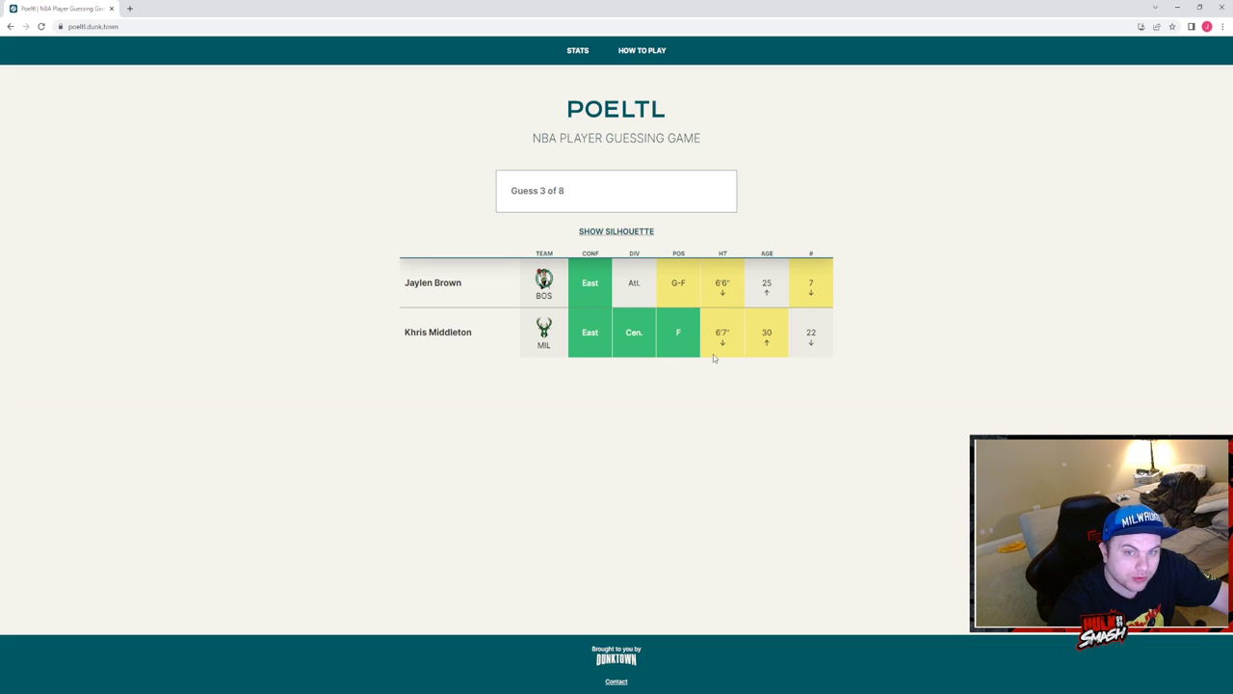
{"action": "left_click", "coordinate": [609, 232]}
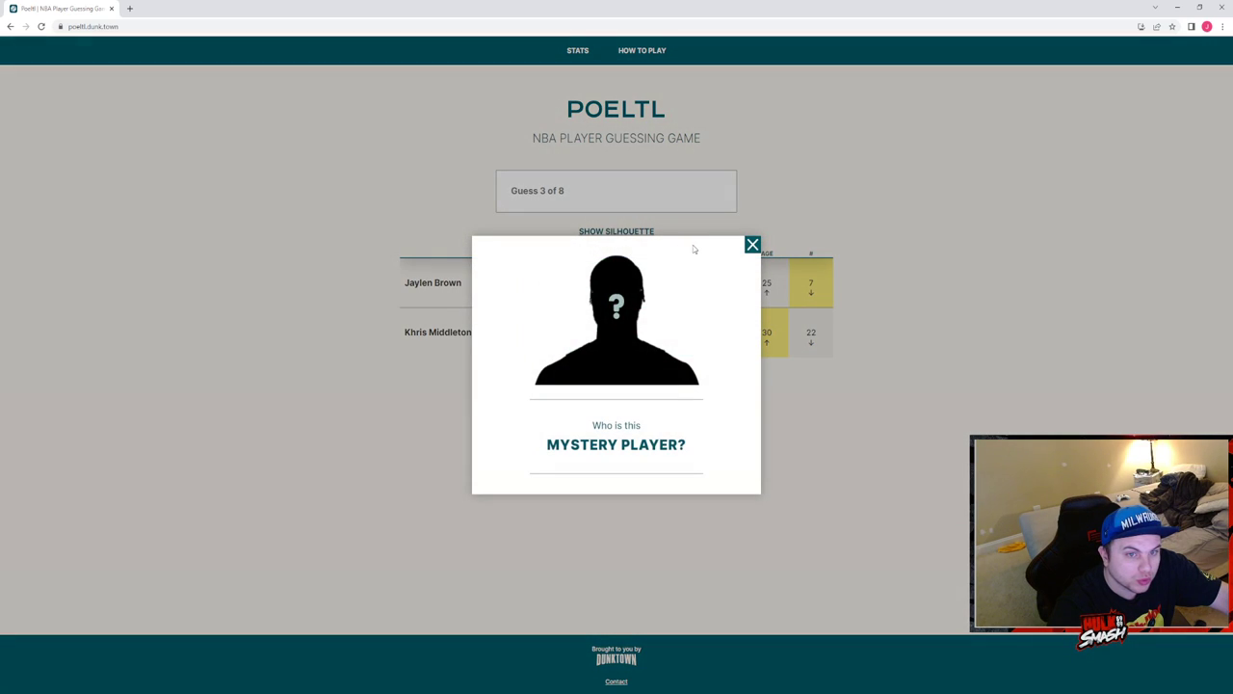
Step: Guess Zach LaVine and Cade Cunningham
{"action": "left_click", "coordinate": [752, 245]}
{"action": "left_click", "coordinate": [625, 204]}
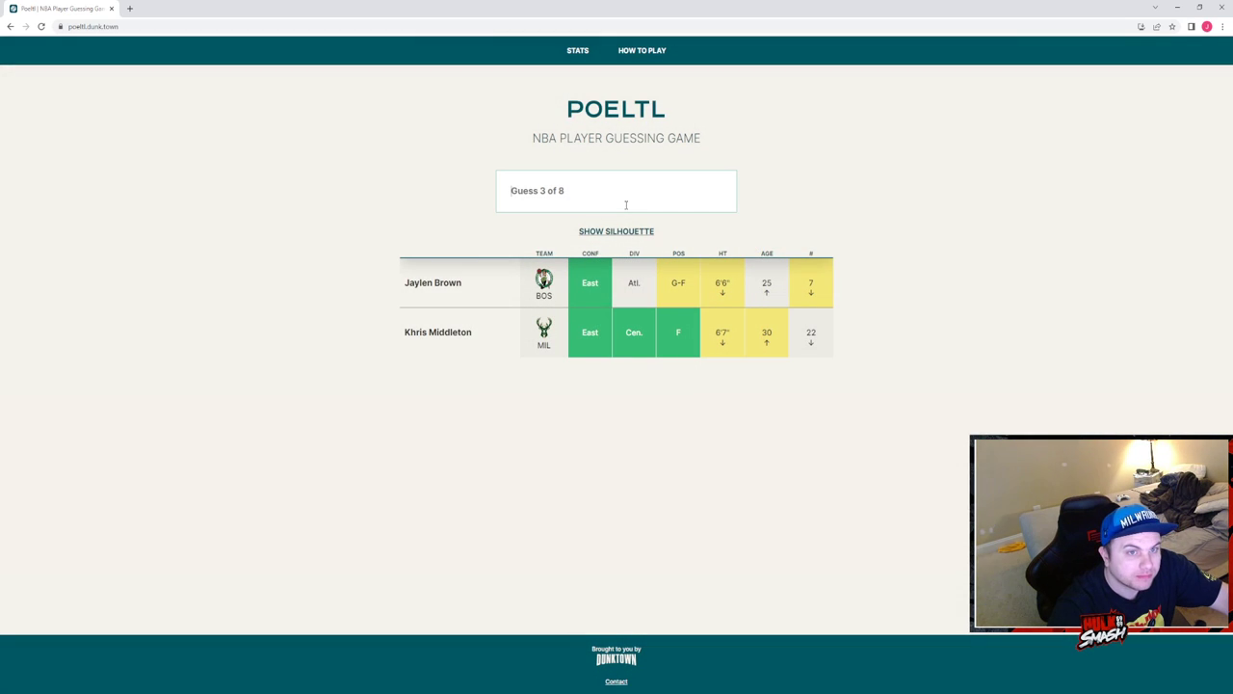
{"action": "type", "text": "lav"}
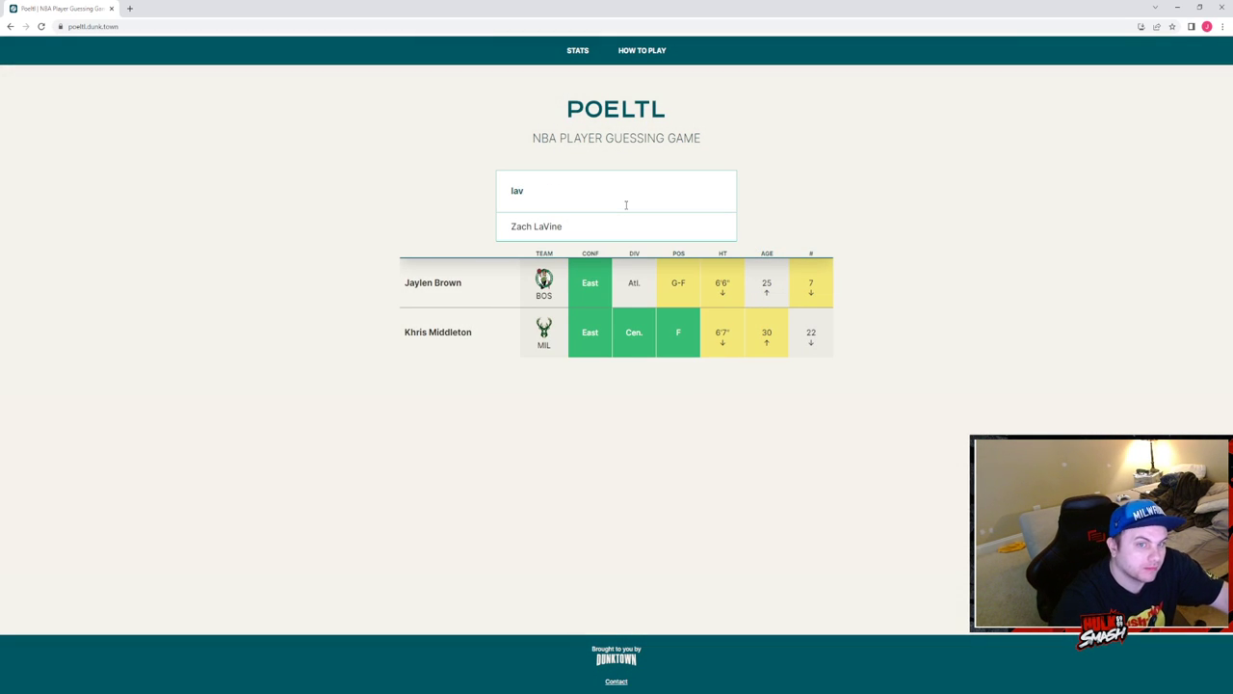
{"action": "left_click", "coordinate": [618, 222]}
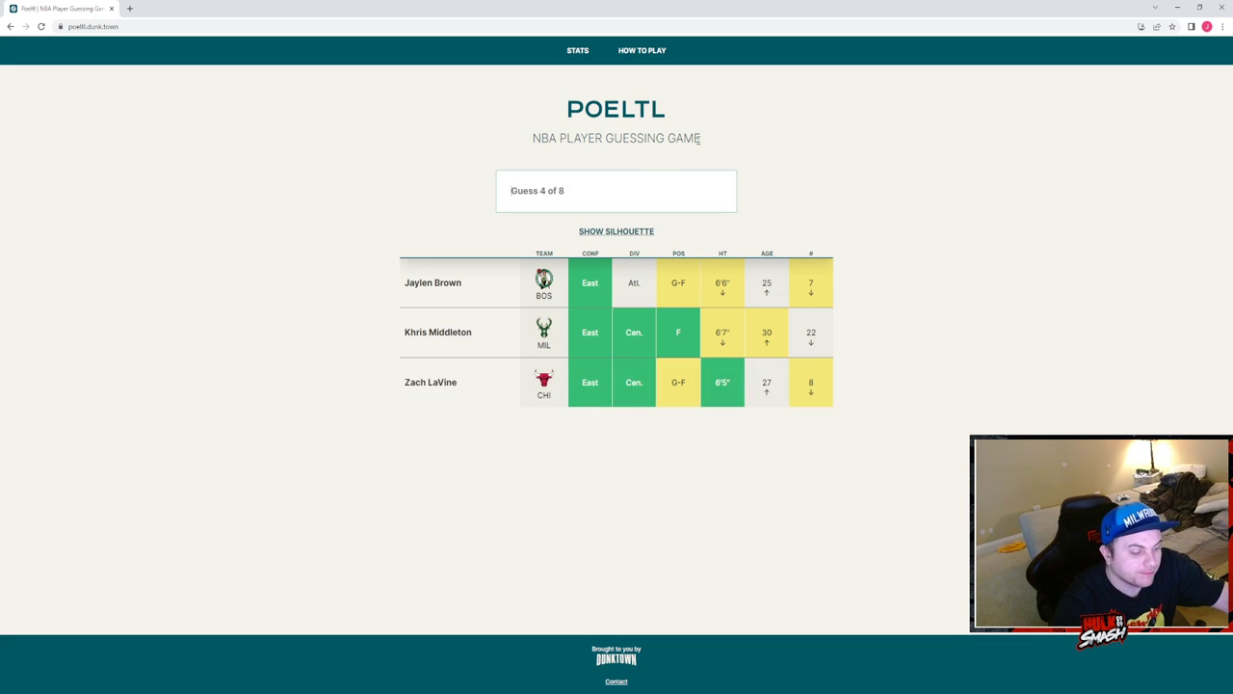
{"action": "type", "text": "cade"}
{"action": "left_click", "coordinate": [636, 227]}
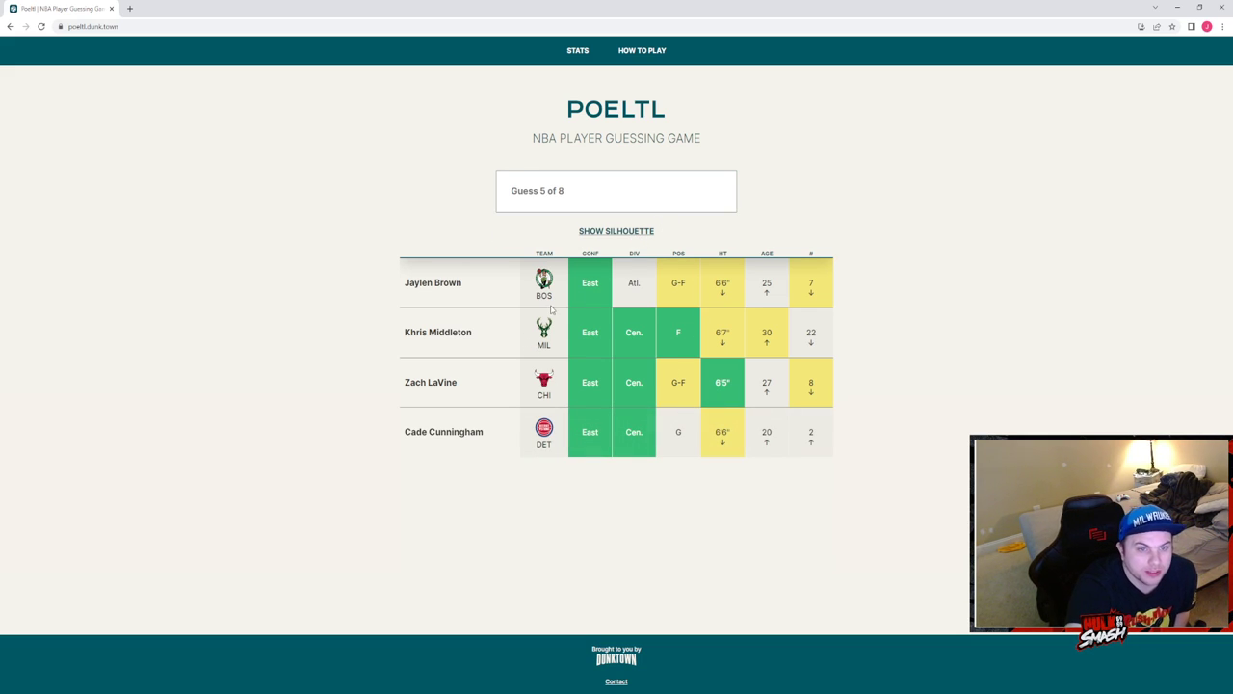
Step: Guess Malcolm Brogdon and study the mystery player's silhouette twice
{"action": "left_click", "coordinate": [613, 190]}
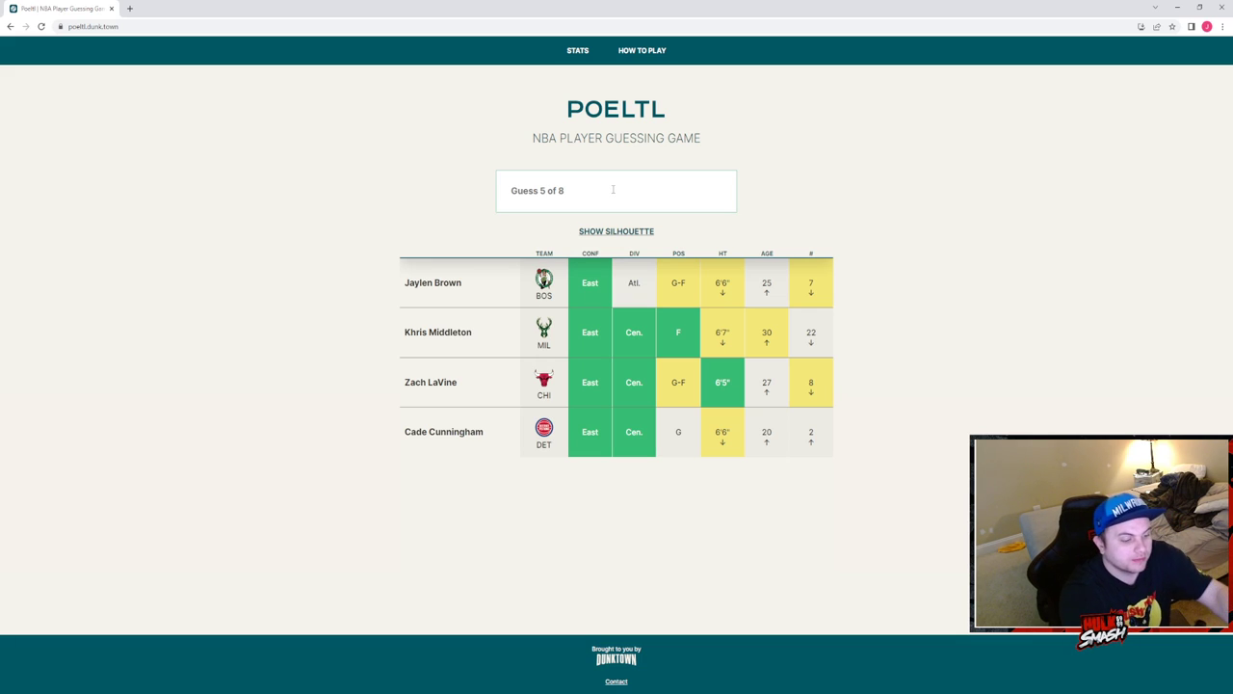
{"action": "type", "text": "brog"}
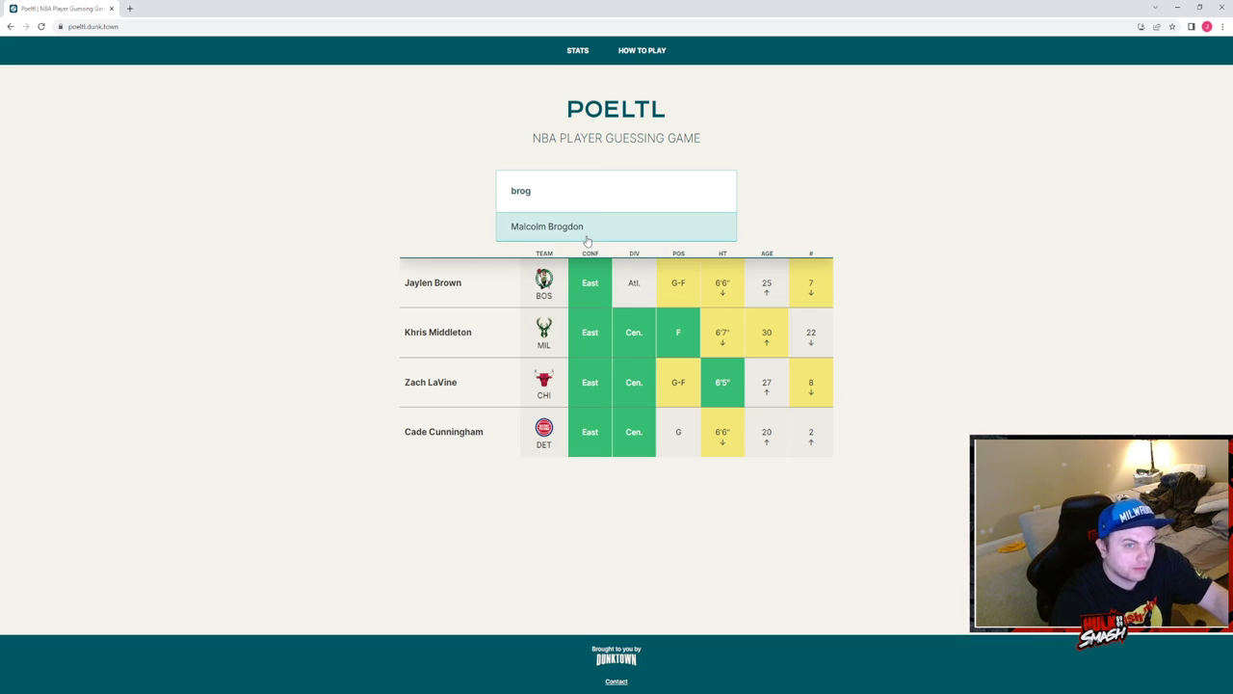
{"action": "left_click", "coordinate": [592, 228]}
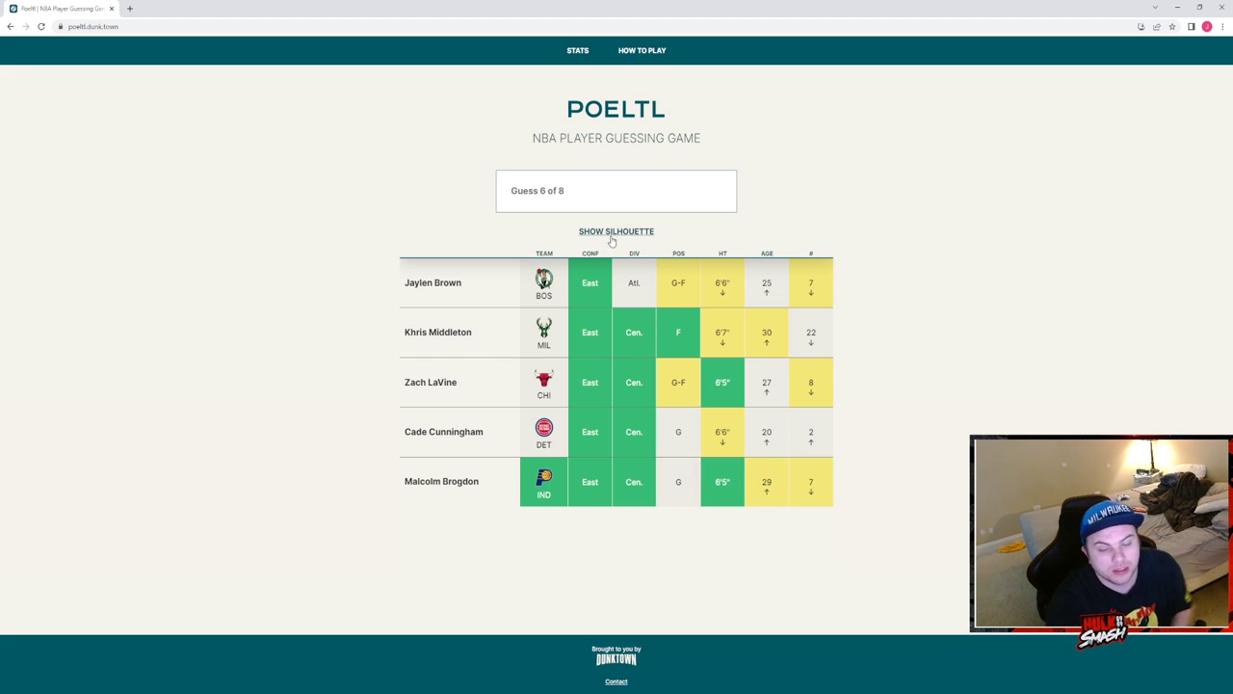
{"action": "left_click", "coordinate": [621, 233]}
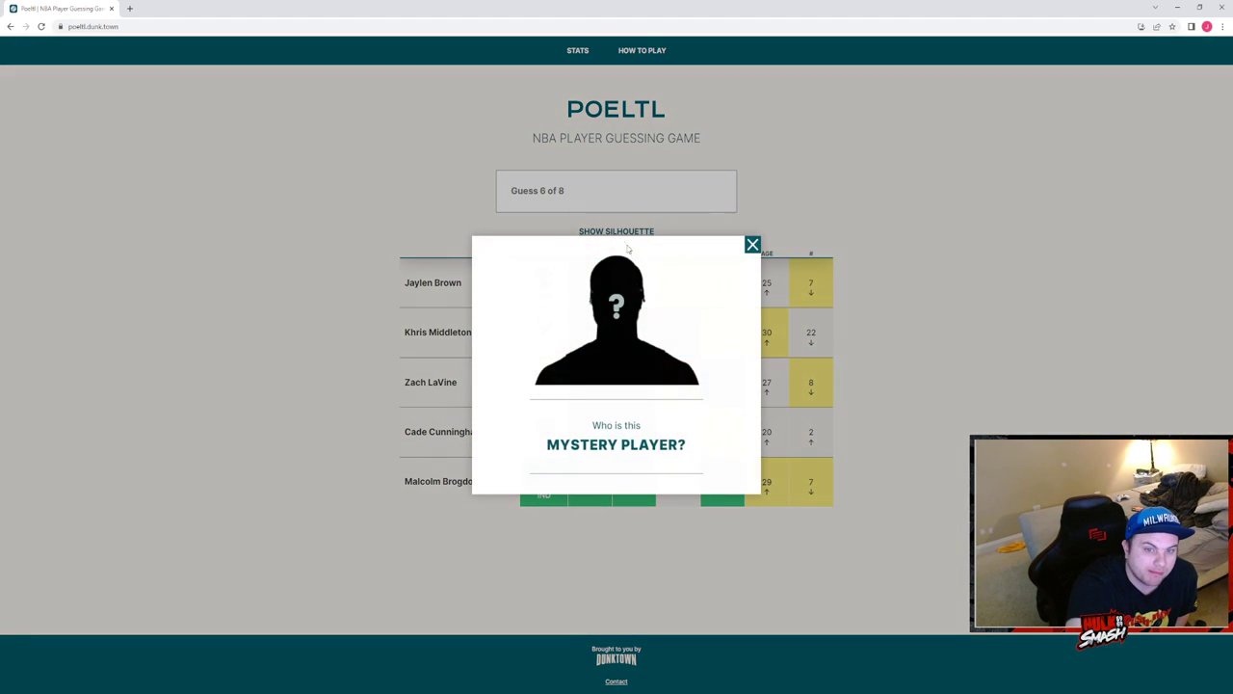
{"action": "left_click", "coordinate": [753, 247]}
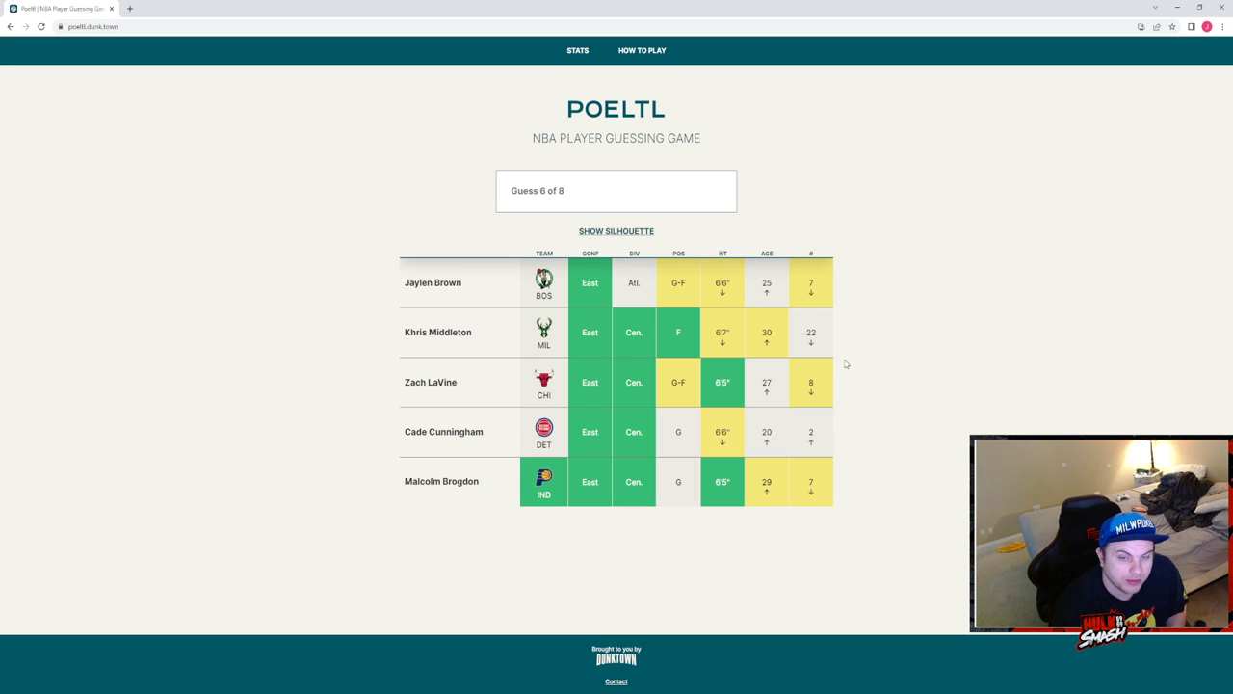
{"action": "left_click", "coordinate": [619, 232]}
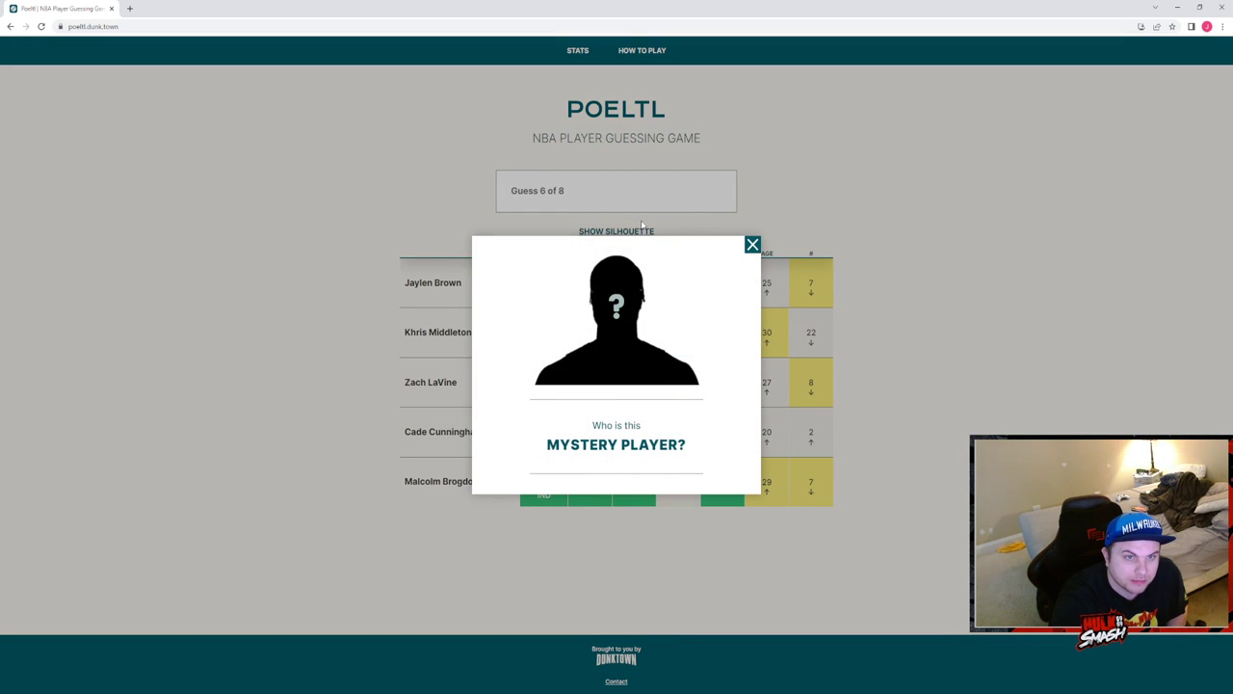
{"action": "left_click", "coordinate": [752, 243]}
Step: Enter Lance Stephenson as the sixth, correct guess
{"action": "left_click", "coordinate": [657, 184]}
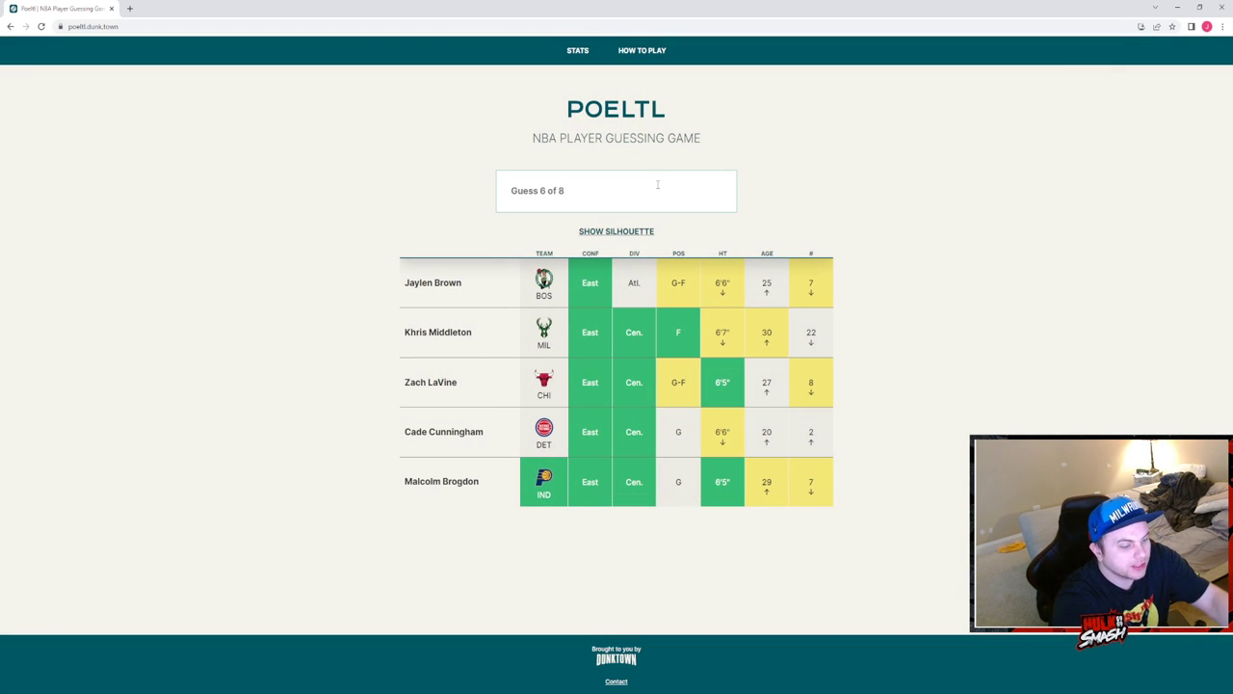
{"action": "type", "text": "stephe"}
{"action": "key", "text": "Down"}
{"action": "key", "text": "Down"}
{"action": "key", "text": "Return"}
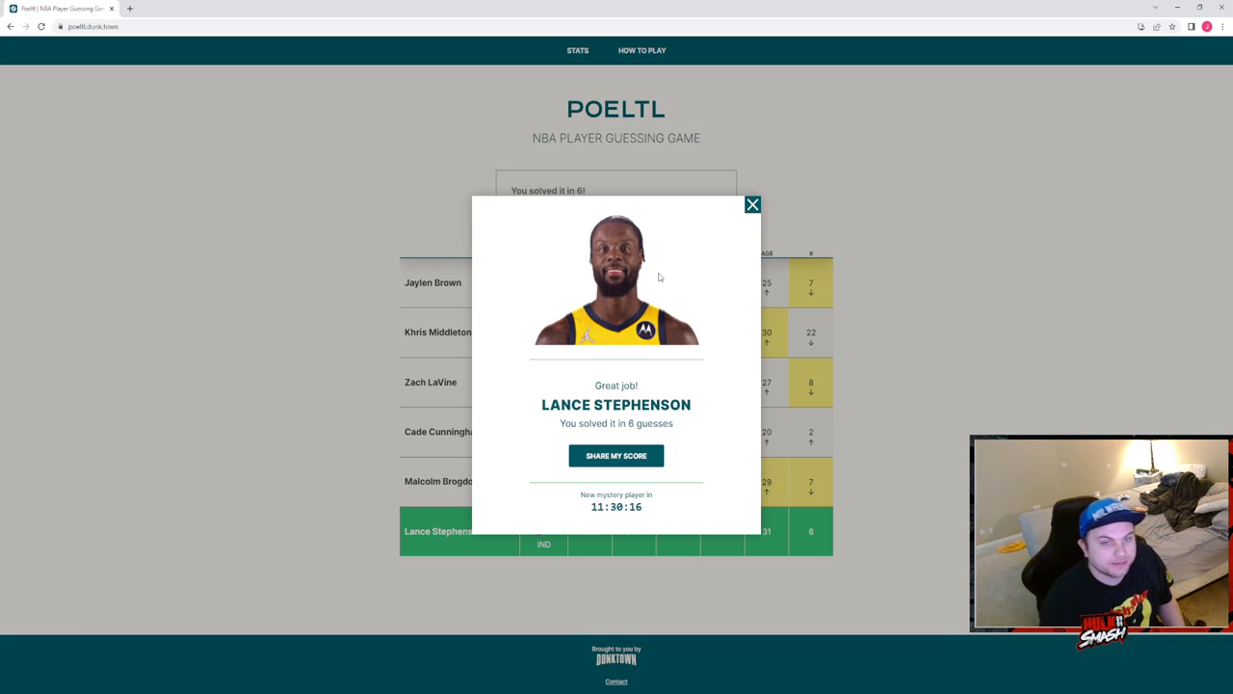
Step: Close the 'Great job!' popup to reveal Lance Stephenson's all-green row
{"action": "left_click", "coordinate": [750, 204]}
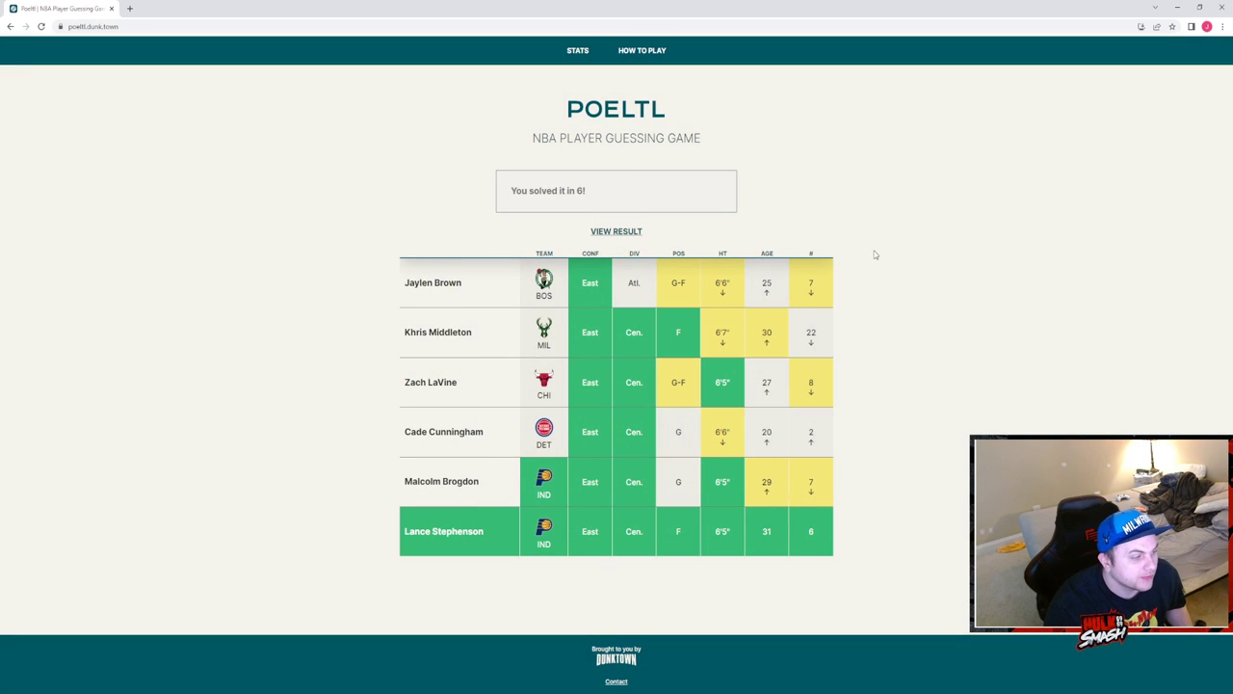